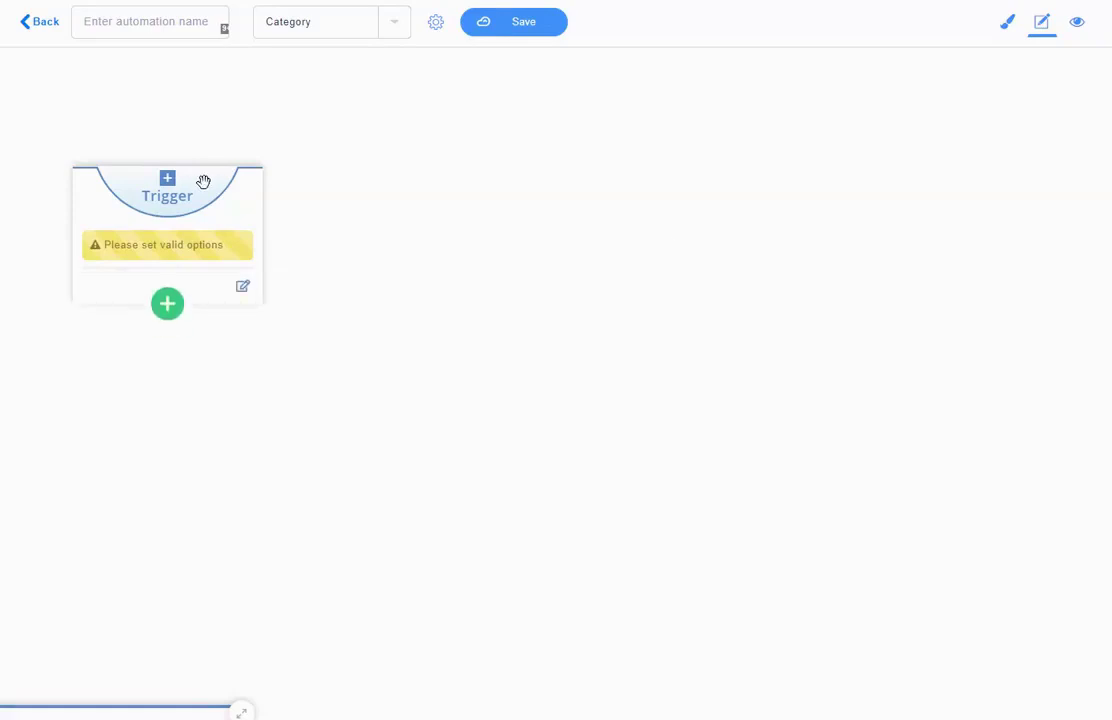
Drag the empty Trigger block lower and to the left on the canvas
{"action": "left_click_drag", "start_coordinate": [201, 180], "coordinate": [173, 229]}
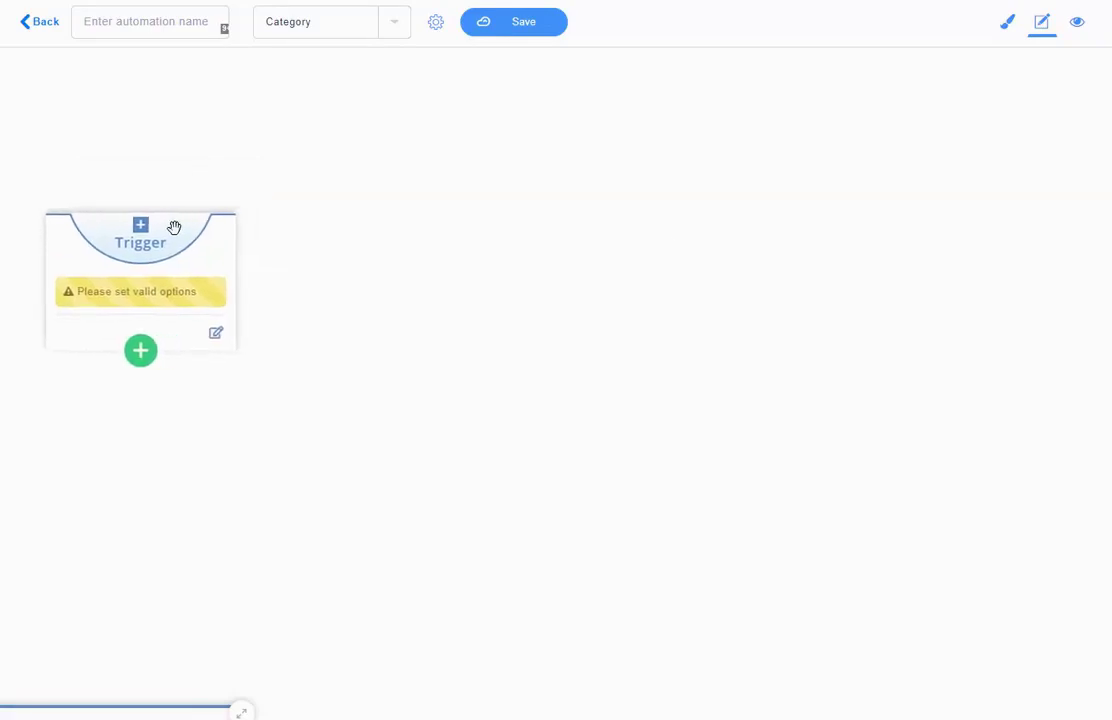
Pick Deal Stage Changed and Deal Status Changed as triggers, then add a third trigger row
{"action": "left_click", "coordinate": [184, 294]}
{"action": "left_click", "coordinate": [313, 370]}
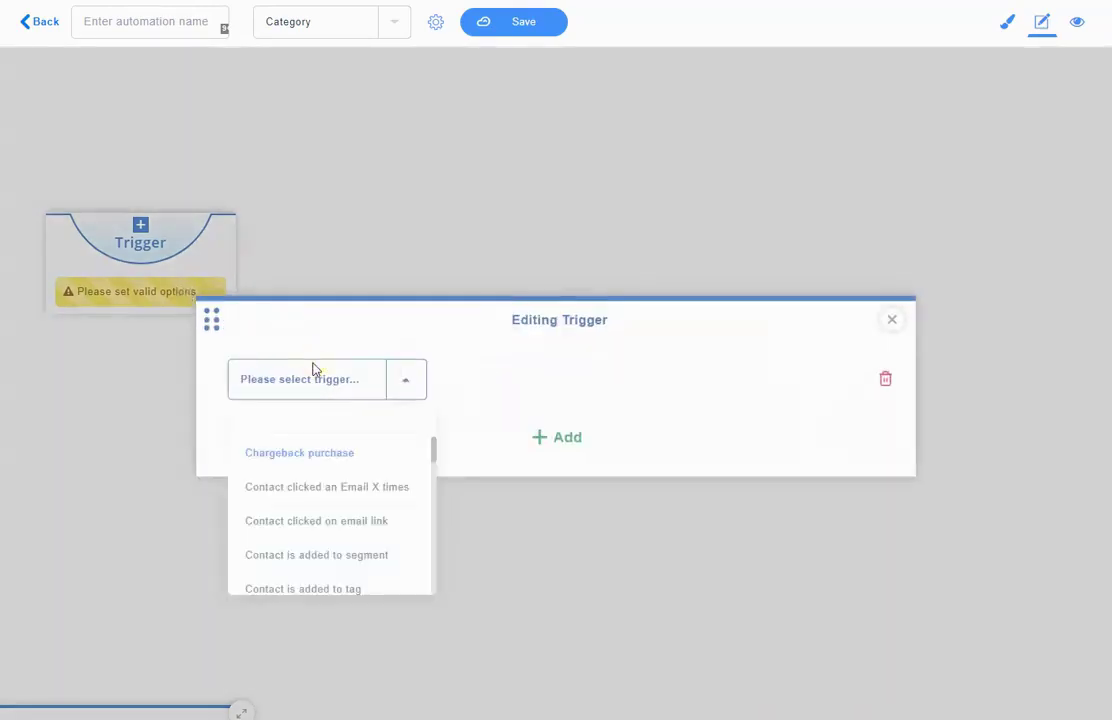
{"action": "type", "text": "deal"}
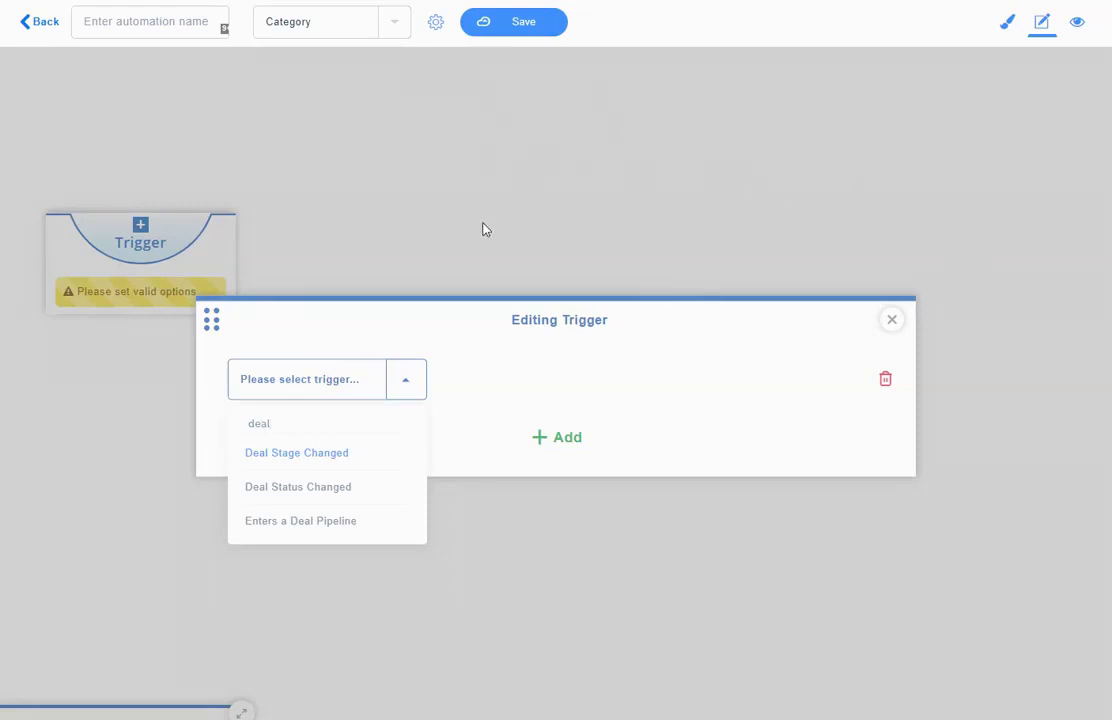
{"action": "left_click", "coordinate": [323, 453]}
{"action": "left_click", "coordinate": [558, 462]}
{"action": "left_click", "coordinate": [341, 430]}
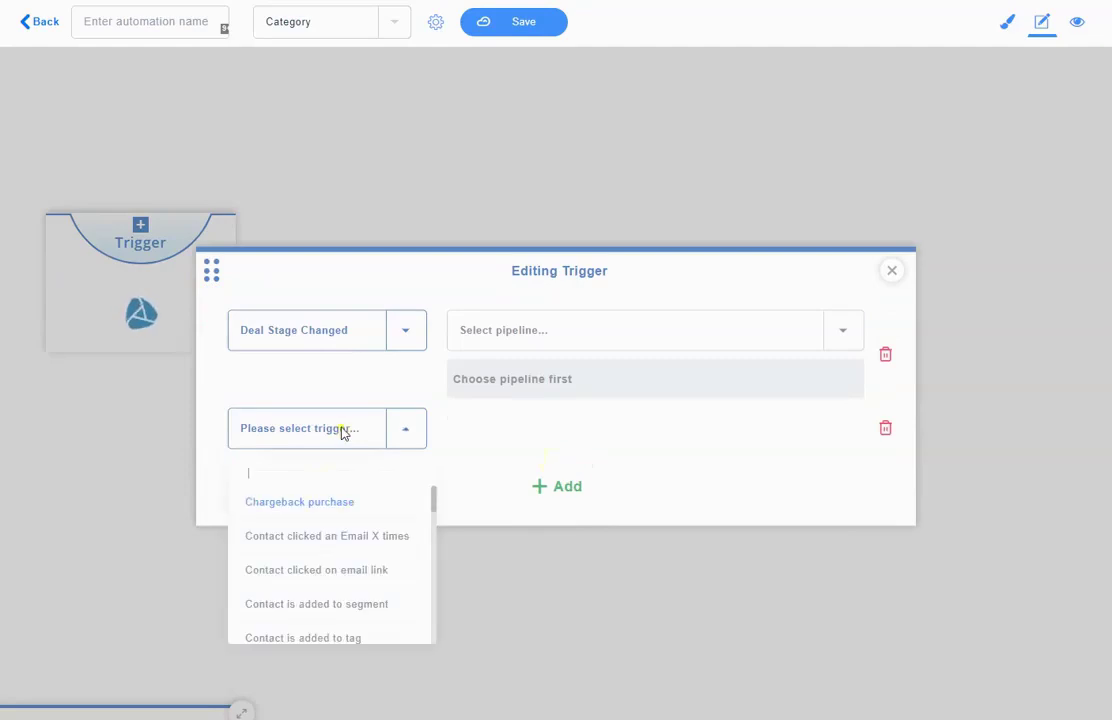
{"action": "type", "text": "deal"}
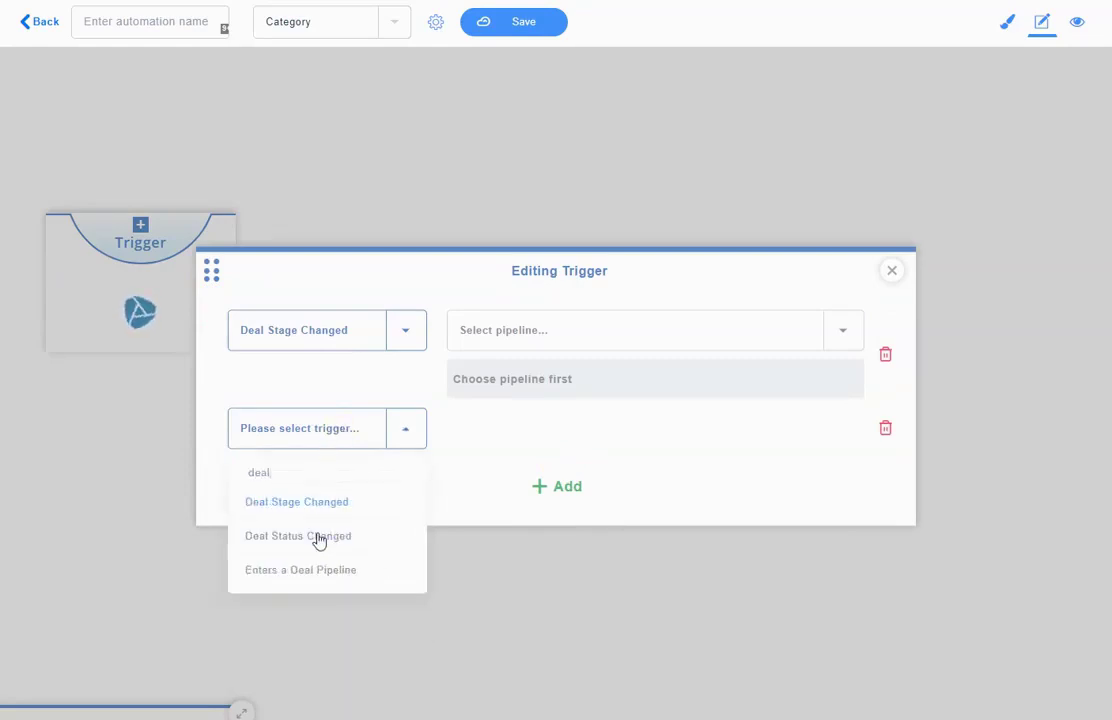
{"action": "left_click", "coordinate": [318, 538]}
{"action": "left_click", "coordinate": [558, 509]}
{"action": "left_click", "coordinate": [358, 485]}
Add Enters a Deal Pipeline as the third trigger; set Deal Stage Changed to Default Pipeline, Qualified
{"action": "type", "text": "d"}
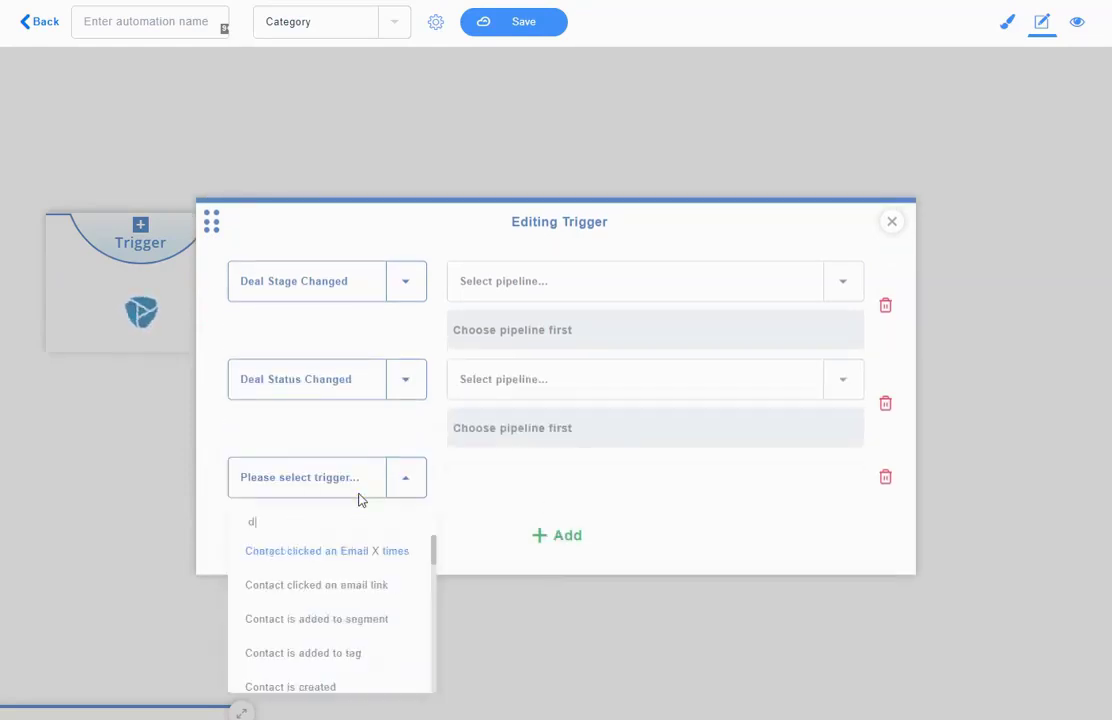
{"action": "type", "text": "eal"}
{"action": "left_click", "coordinate": [345, 615]}
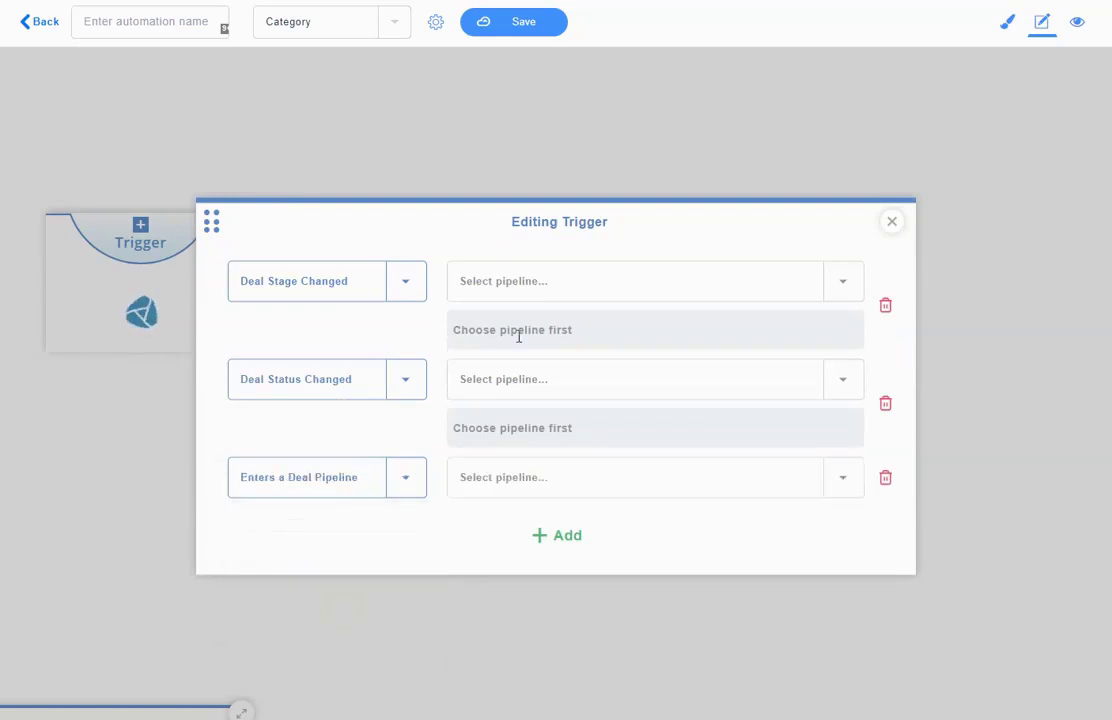
{"action": "left_click", "coordinate": [541, 288]}
{"action": "left_click", "coordinate": [556, 351]}
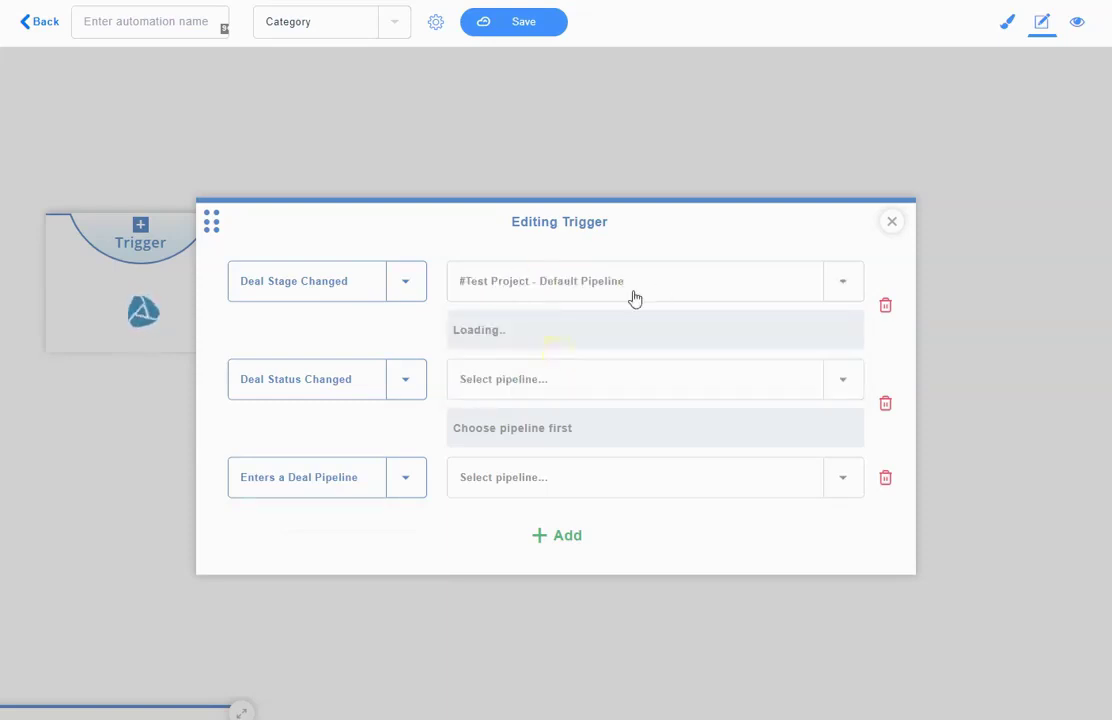
{"action": "left_click", "coordinate": [551, 331]}
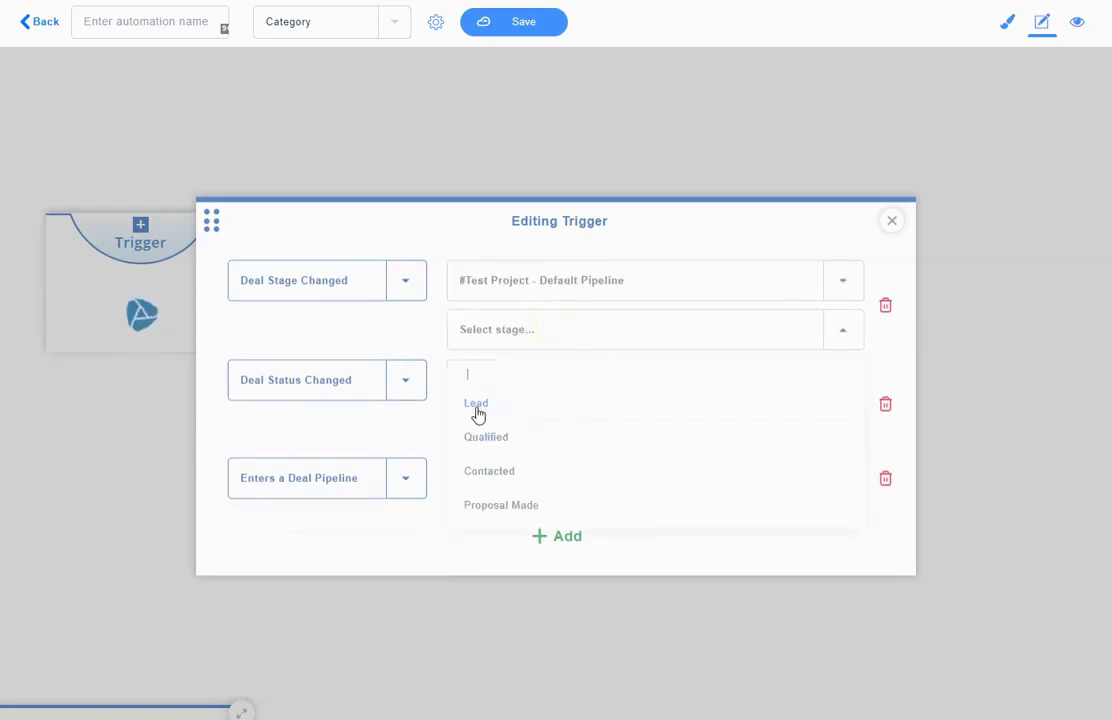
{"action": "left_click", "coordinate": [486, 437]}
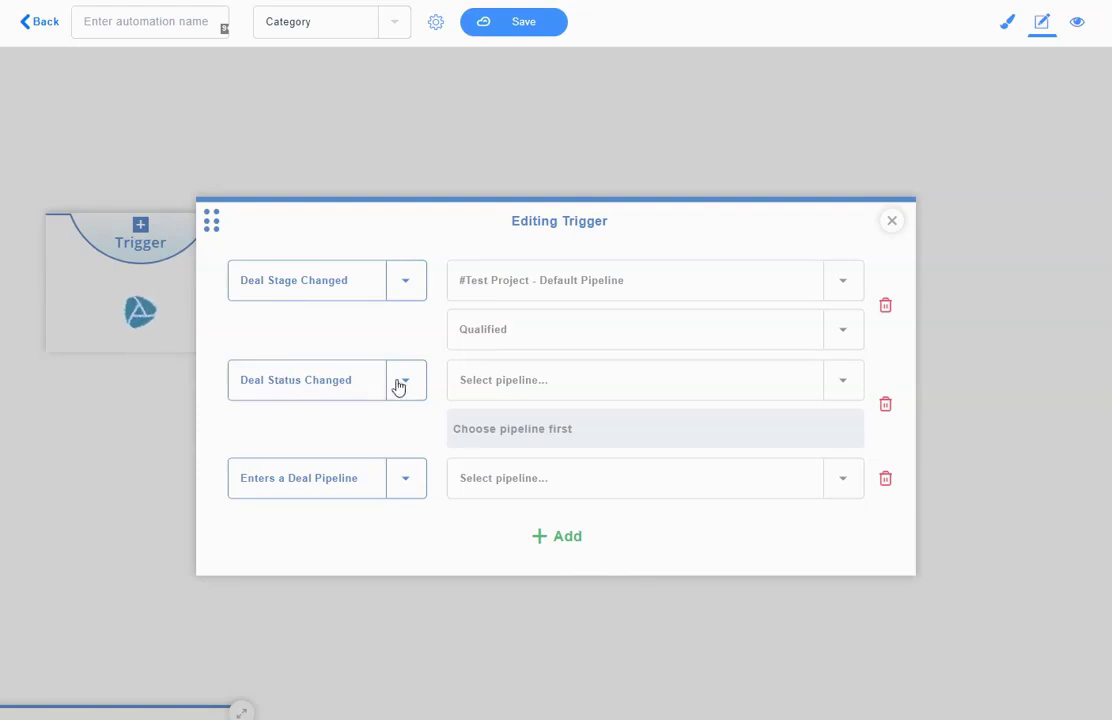
Set Deal Status Changed to the #Test Project - Default Pipeline with status Open
{"action": "left_click", "coordinate": [566, 382]}
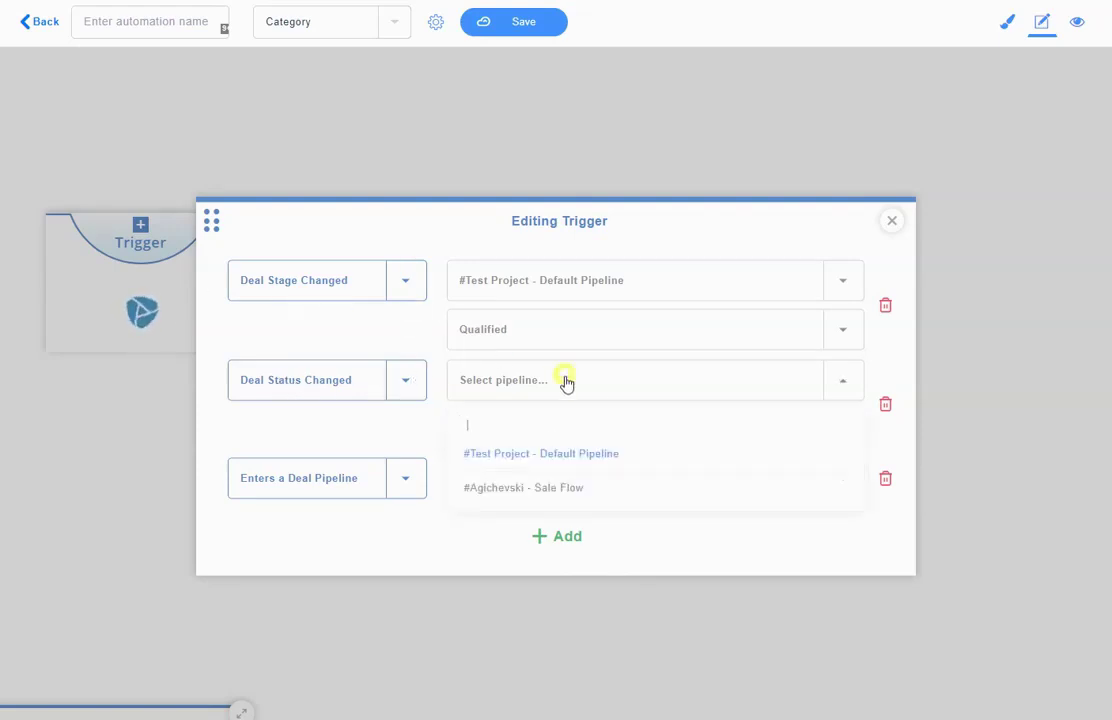
{"action": "left_click", "coordinate": [540, 488]}
{"action": "left_click", "coordinate": [596, 433]}
{"action": "left_click", "coordinate": [591, 396]}
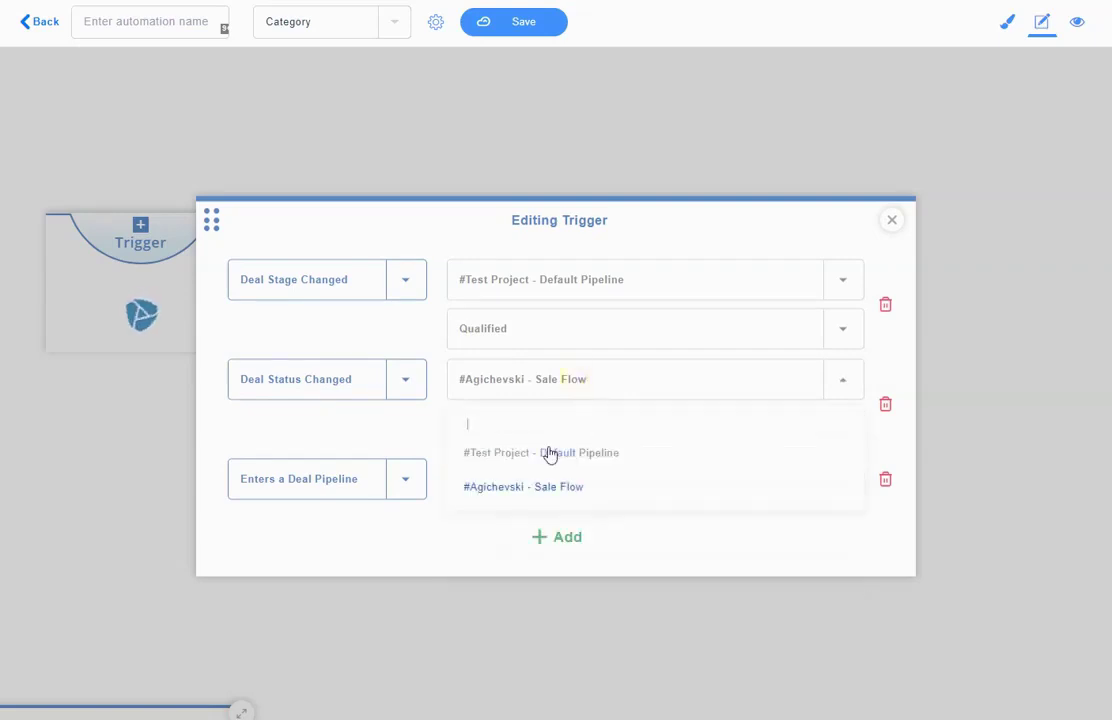
{"action": "left_click", "coordinate": [549, 454]}
{"action": "left_click", "coordinate": [530, 434]}
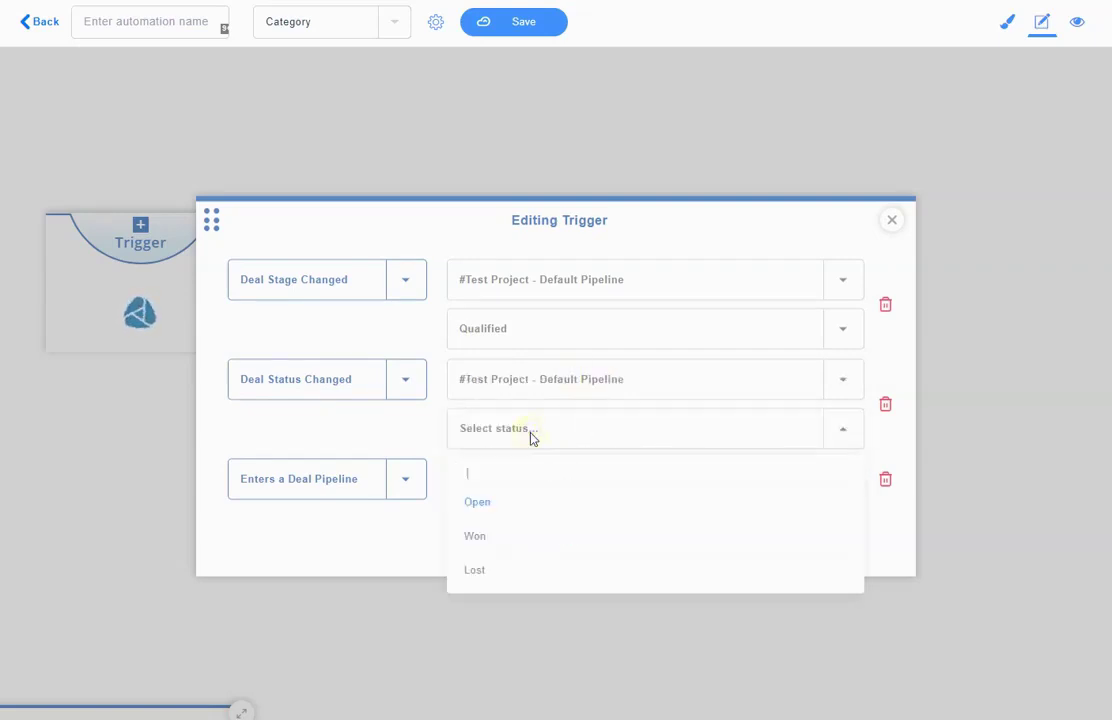
{"action": "left_click", "coordinate": [476, 538]}
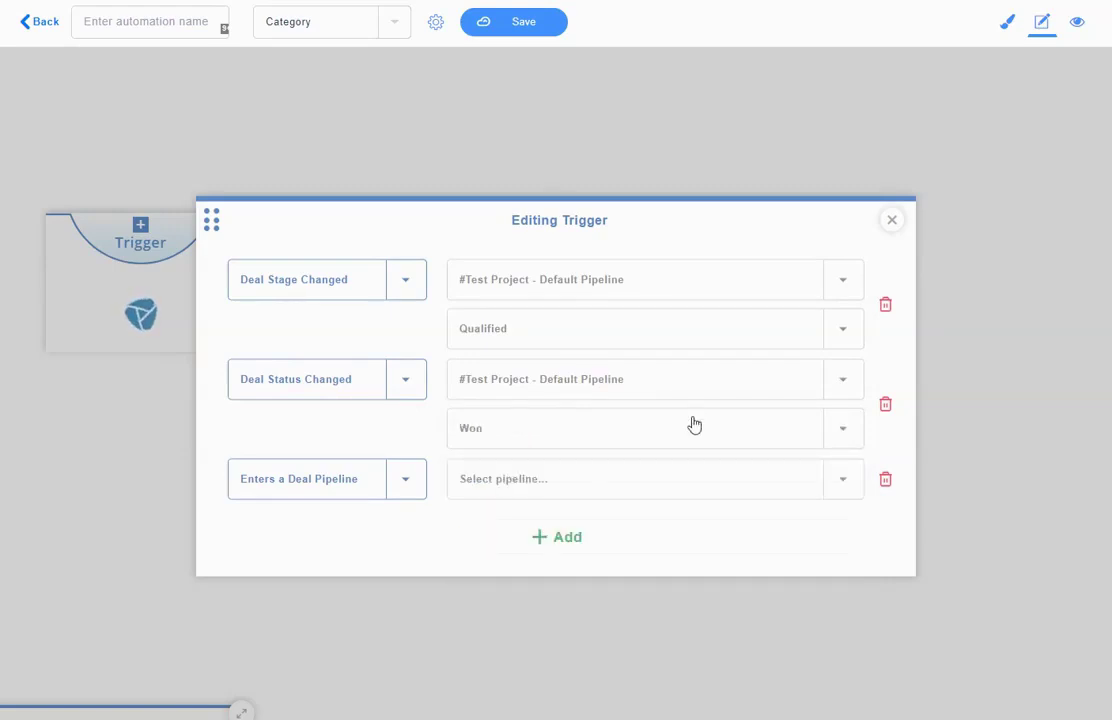
{"action": "left_click", "coordinate": [660, 430]}
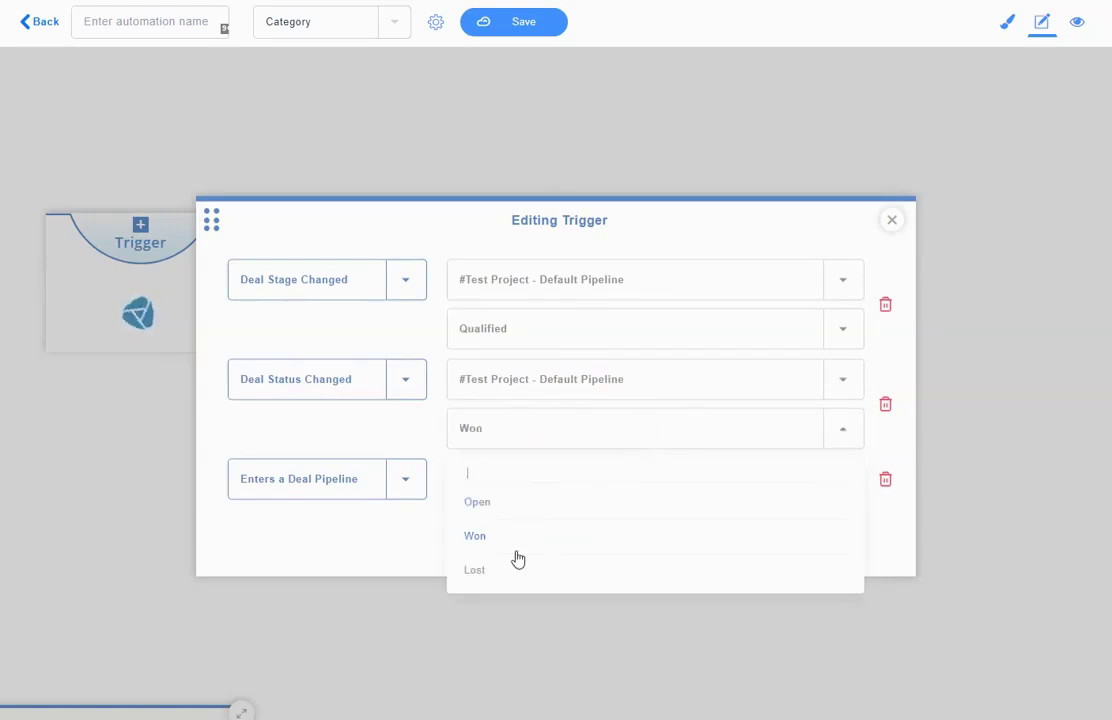
{"action": "left_click", "coordinate": [484, 505]}
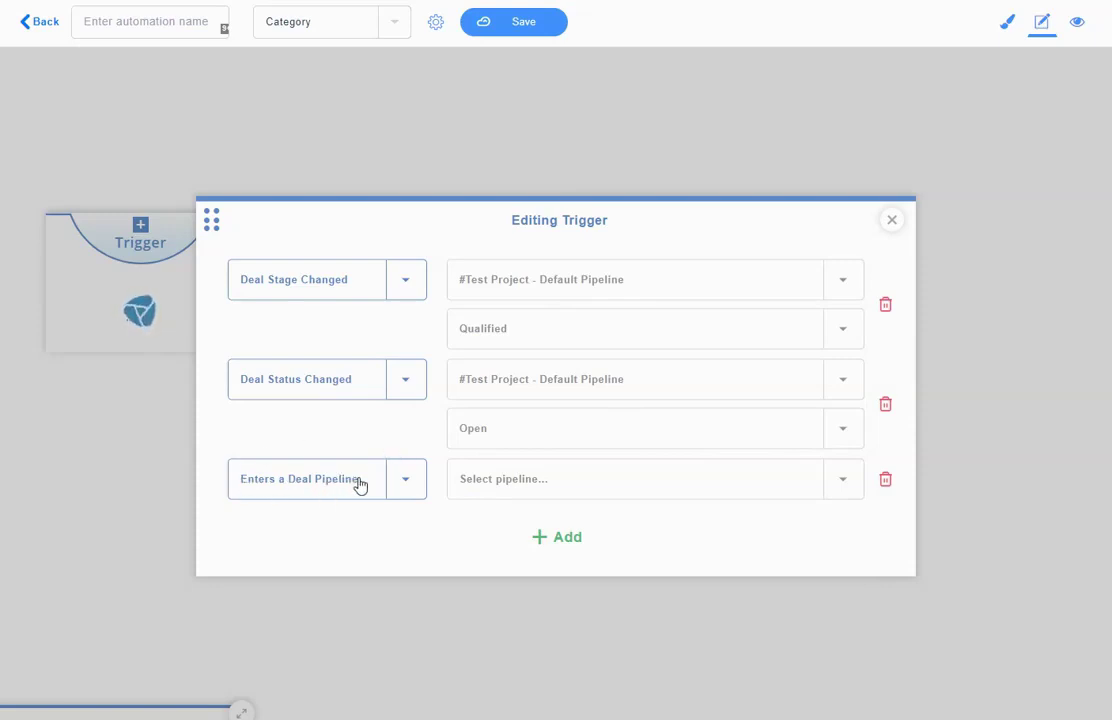
Set Enters a Deal Pipeline to the #Test Project - Default Pipeline and close the trigger editor
{"action": "left_click", "coordinate": [545, 497]}
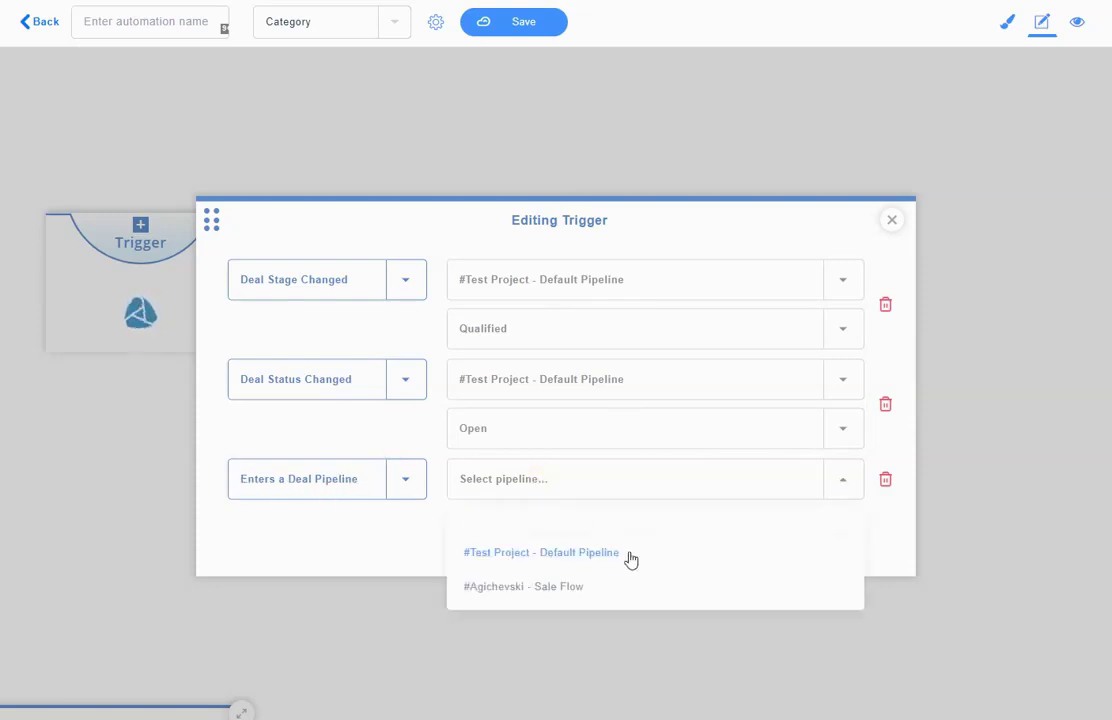
{"action": "left_click", "coordinate": [581, 553]}
{"action": "left_click", "coordinate": [684, 532]}
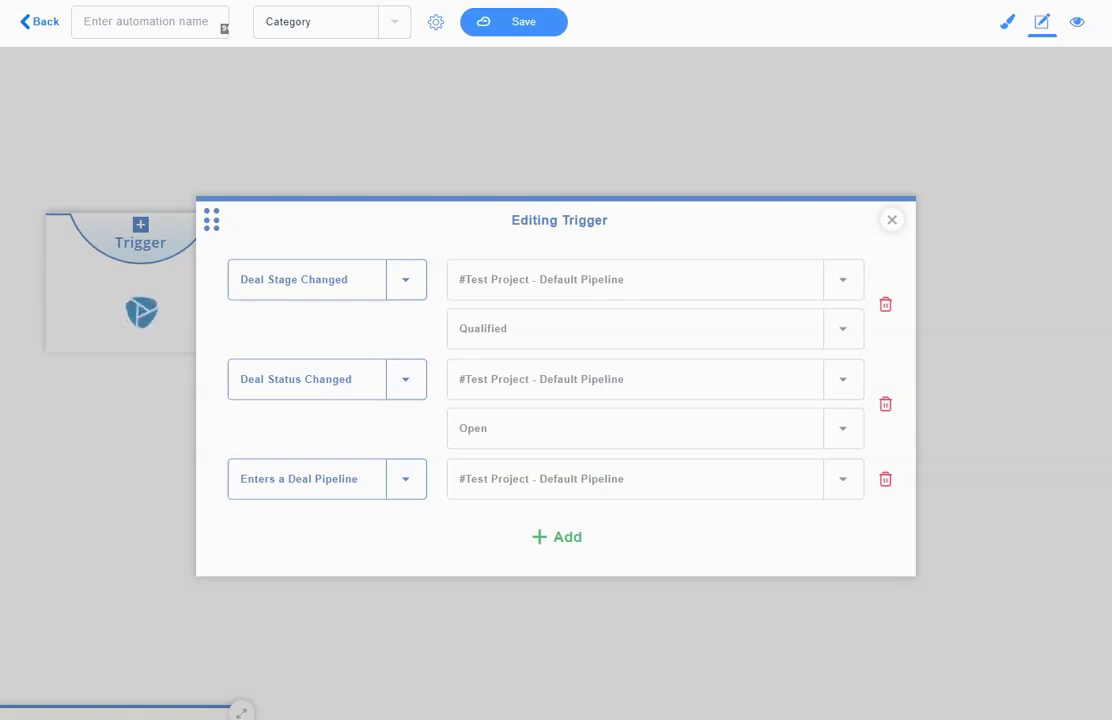
Add a Period Delay step after the triggers, keeping its 0-minute wait
{"action": "left_click", "coordinate": [891, 222]}
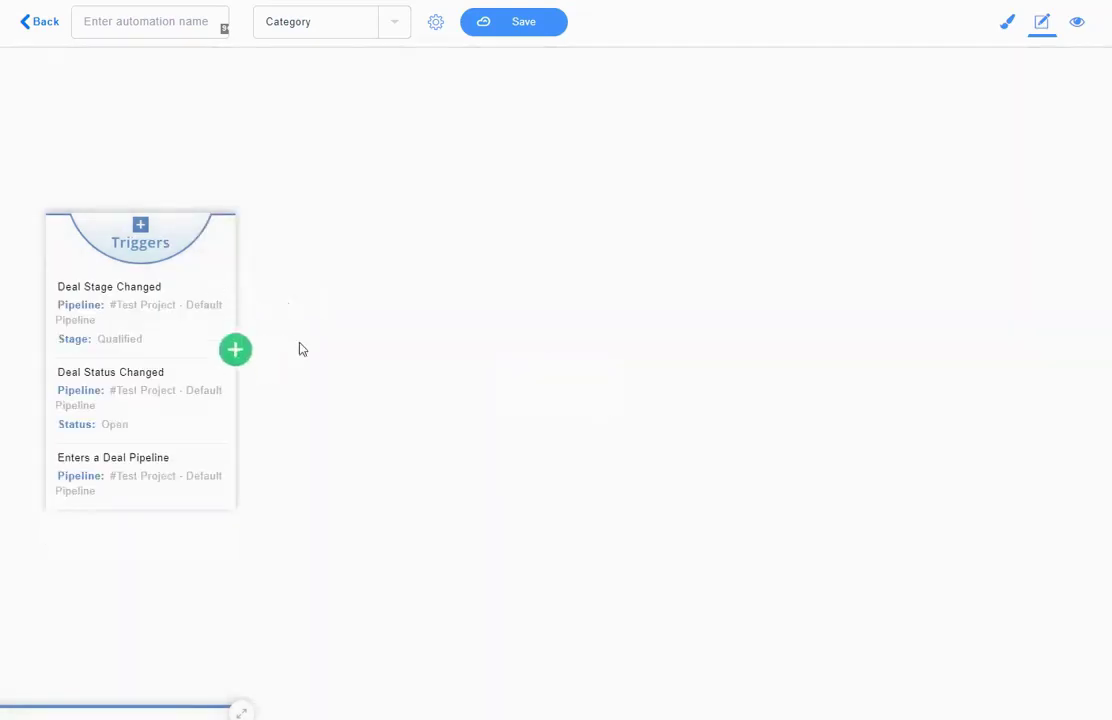
{"action": "left_click", "coordinate": [462, 400]}
{"action": "left_click", "coordinate": [464, 300]}
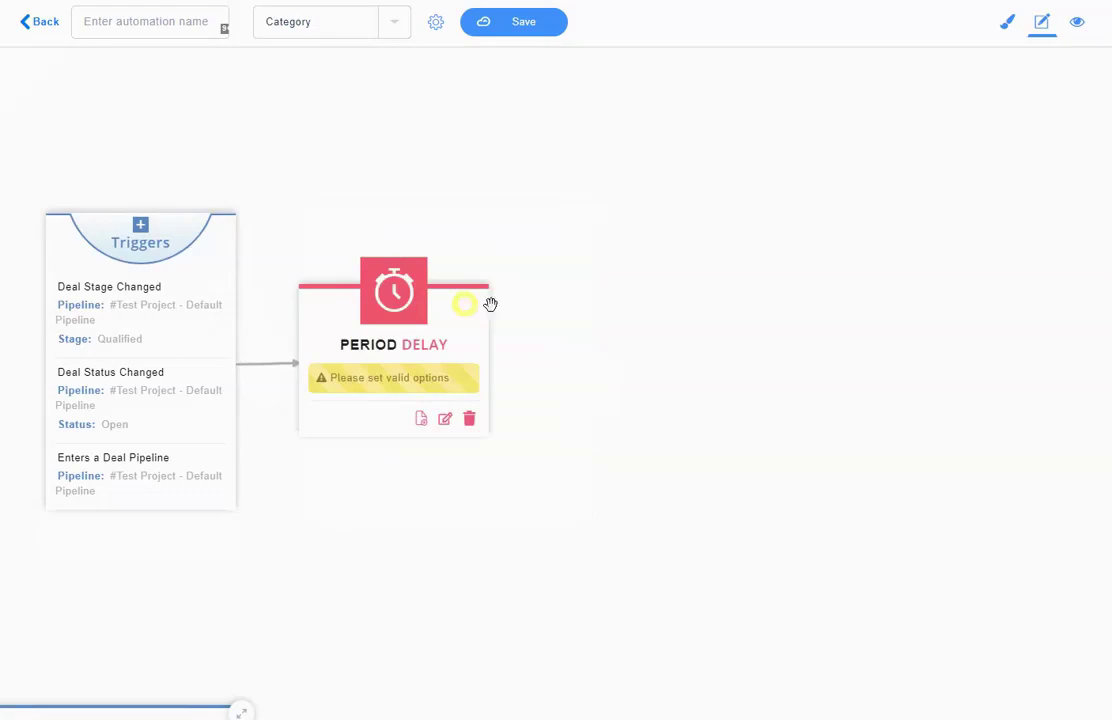
{"action": "left_click", "coordinate": [382, 384]}
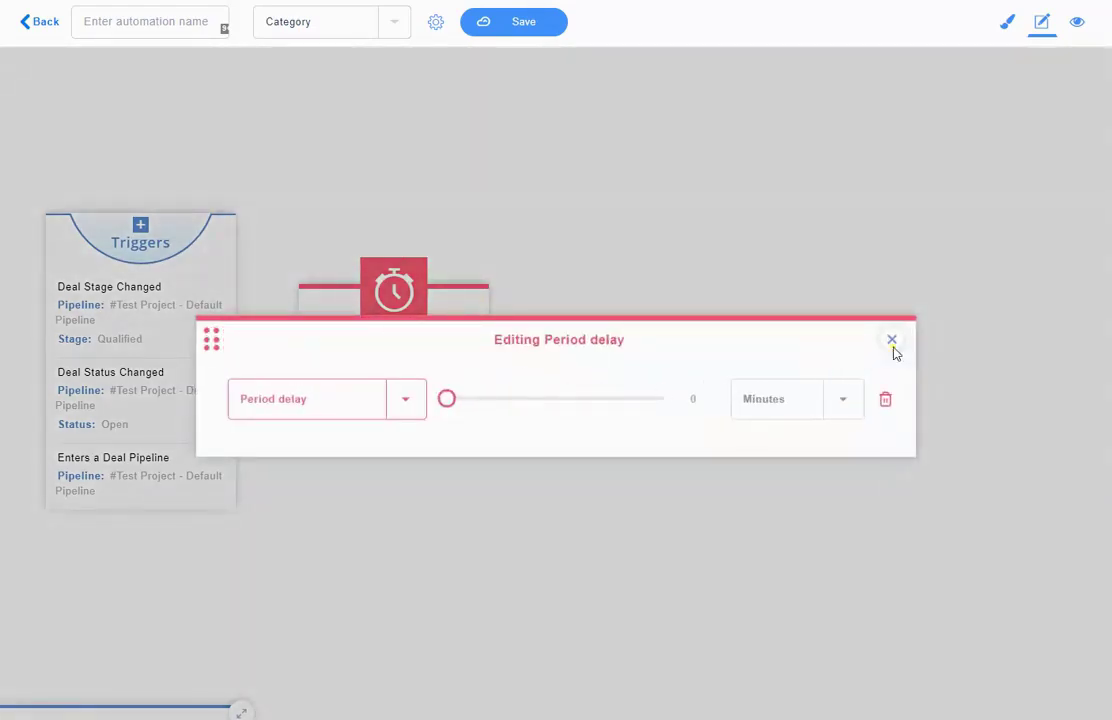
{"action": "left_click", "coordinate": [891, 343]}
Zoom out via the overview map and add a Fork step after the delay
{"action": "left_click", "coordinate": [240, 706]}
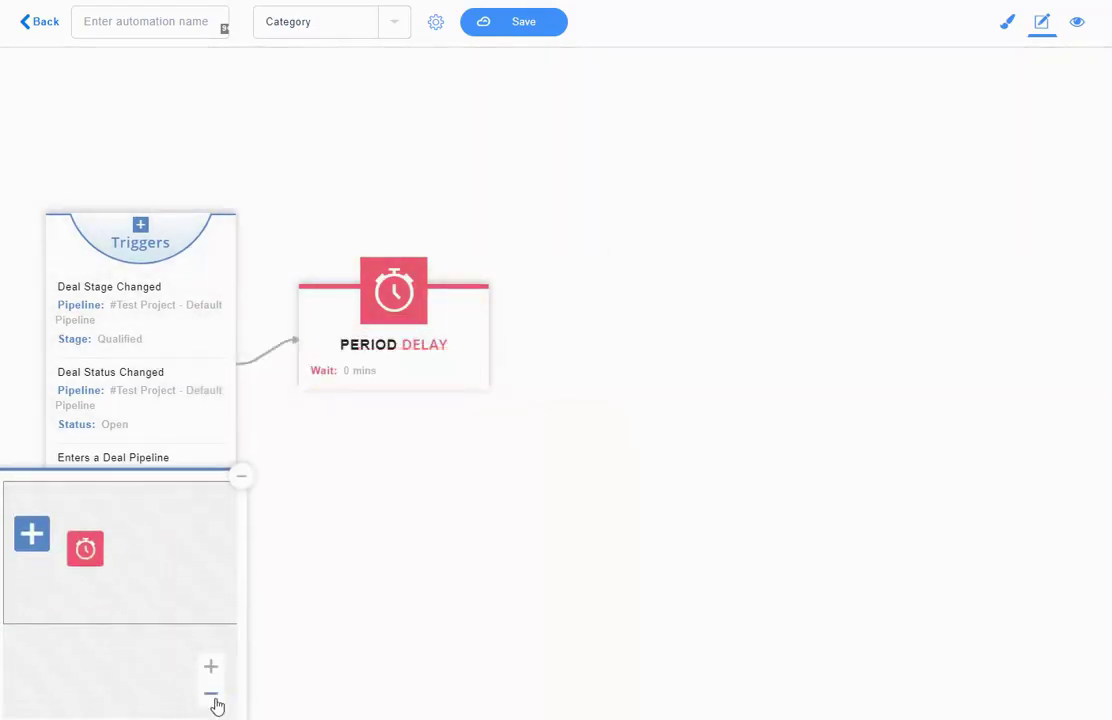
{"action": "left_click", "coordinate": [211, 694]}
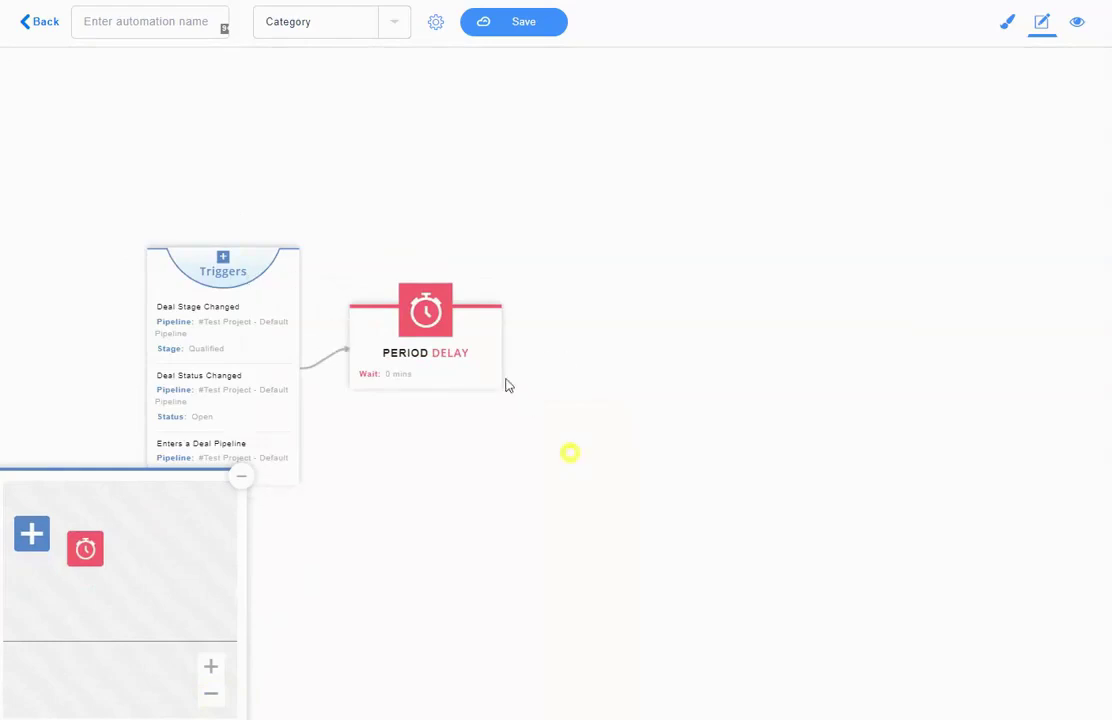
{"action": "left_click", "coordinate": [240, 476]}
{"action": "left_click", "coordinate": [502, 357]}
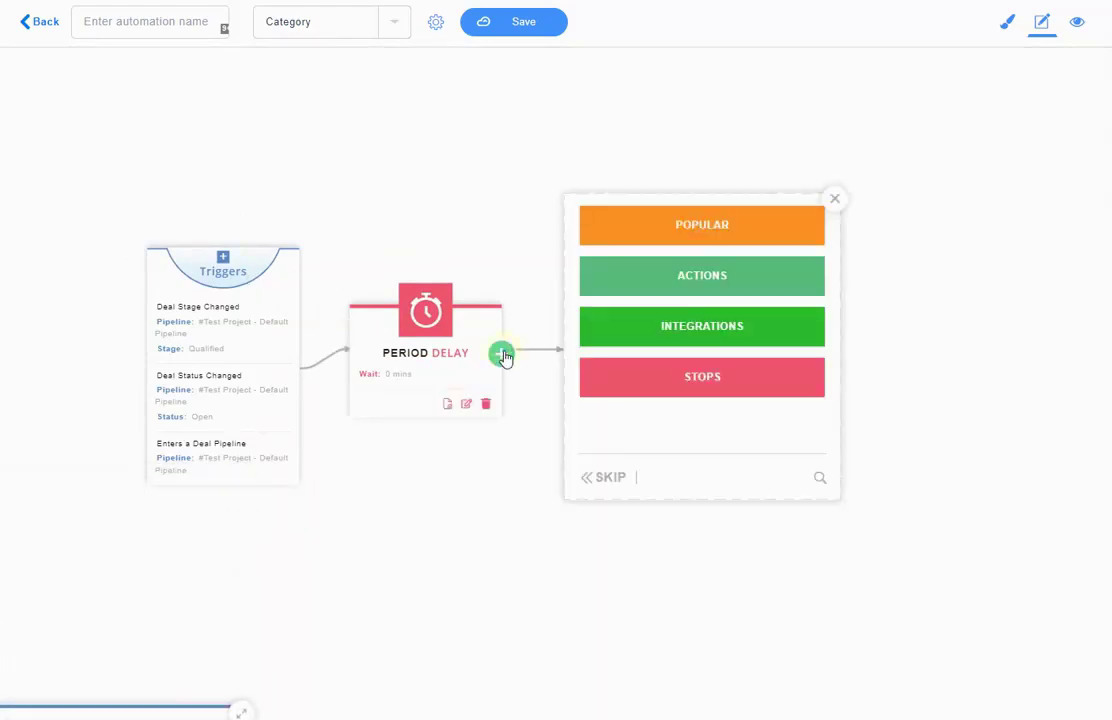
{"action": "left_click", "coordinate": [699, 231]}
{"action": "left_click", "coordinate": [686, 400]}
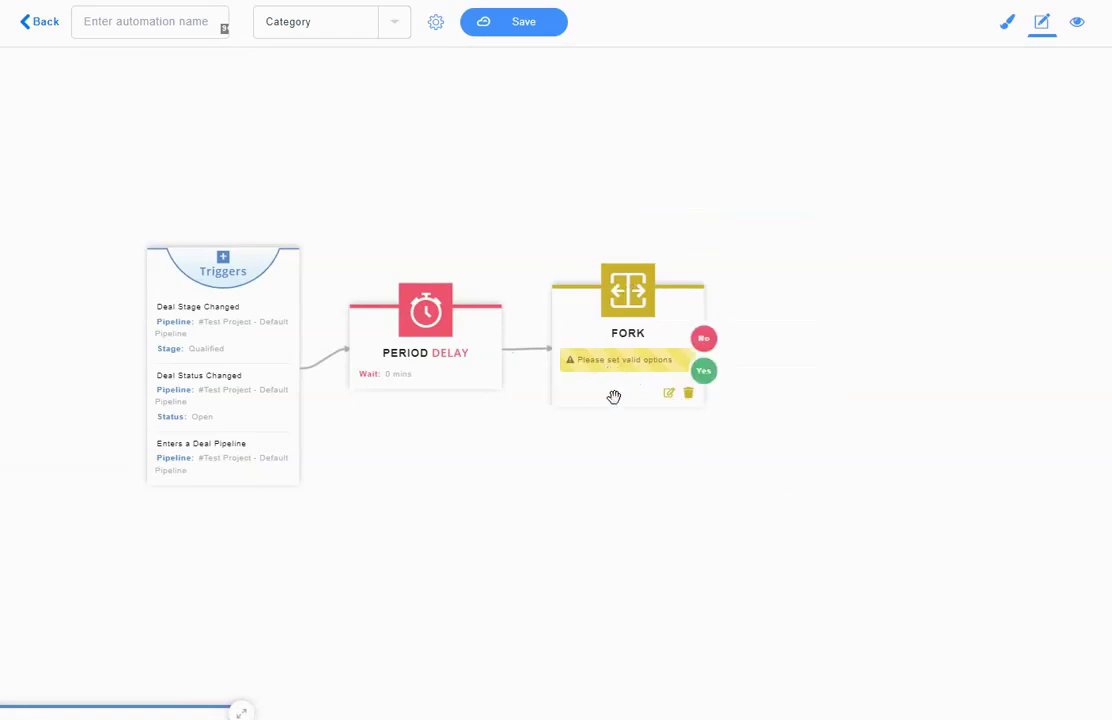
Browse deal-related global conditions in Automation settings, then close them without changes
{"action": "left_click", "coordinate": [435, 30]}
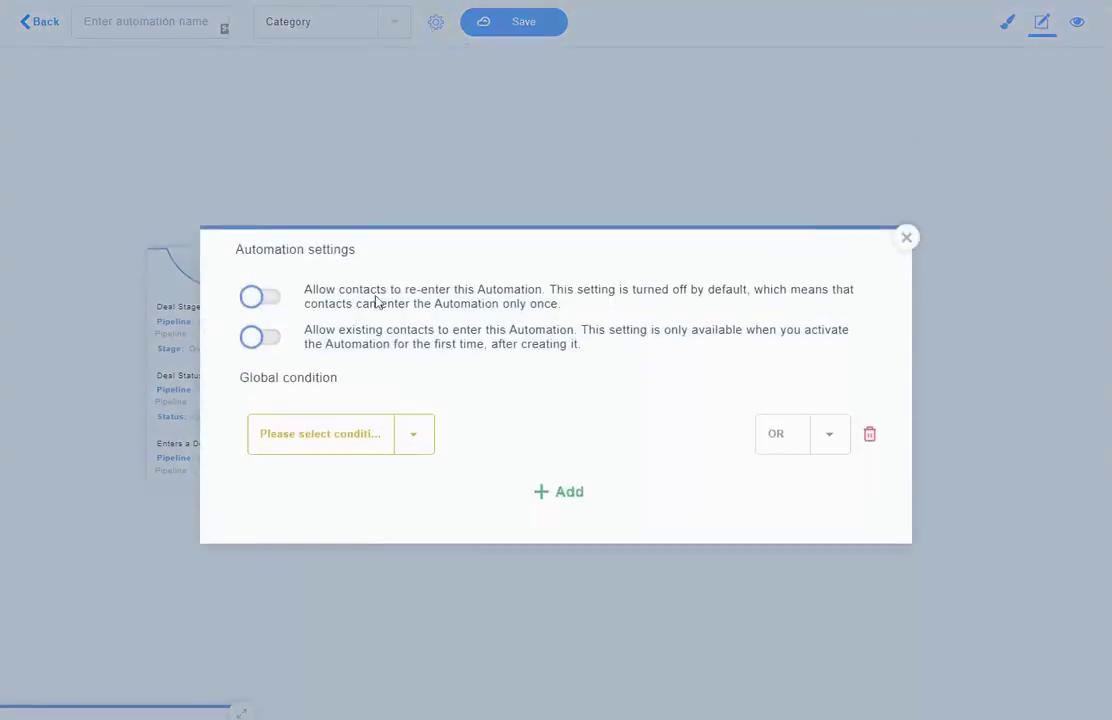
{"action": "left_click", "coordinate": [342, 440]}
{"action": "type", "text": "deal"}
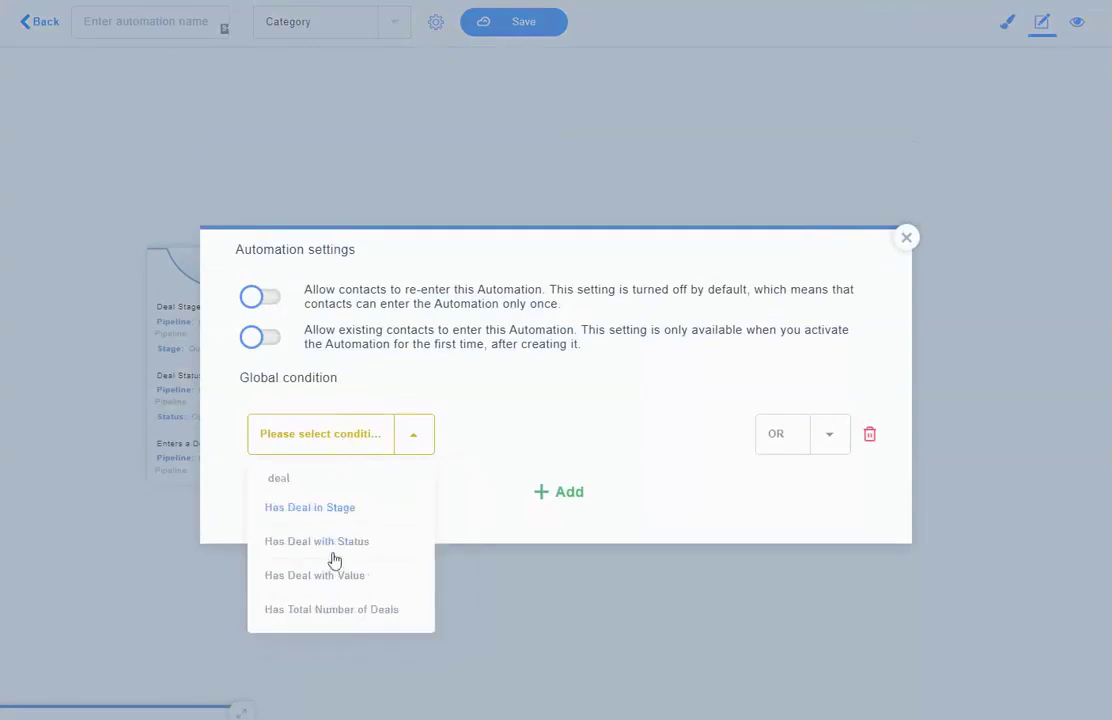
{"action": "left_click", "coordinate": [906, 239]}
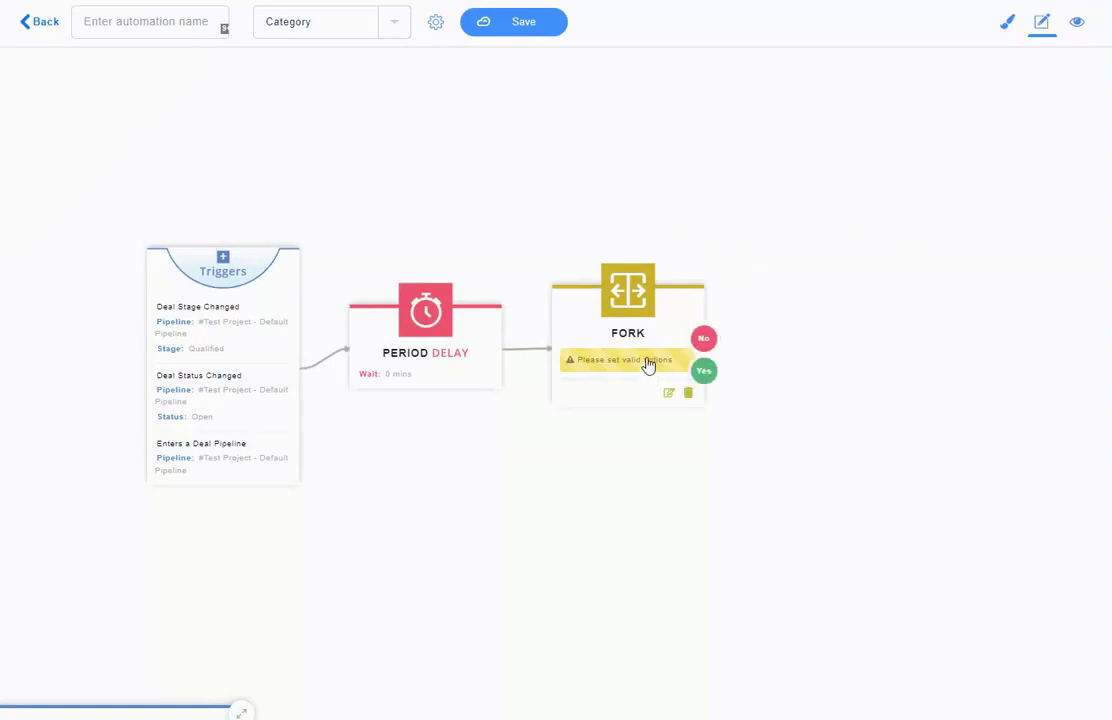
{"action": "mouse_move", "coordinate": [628, 318]}
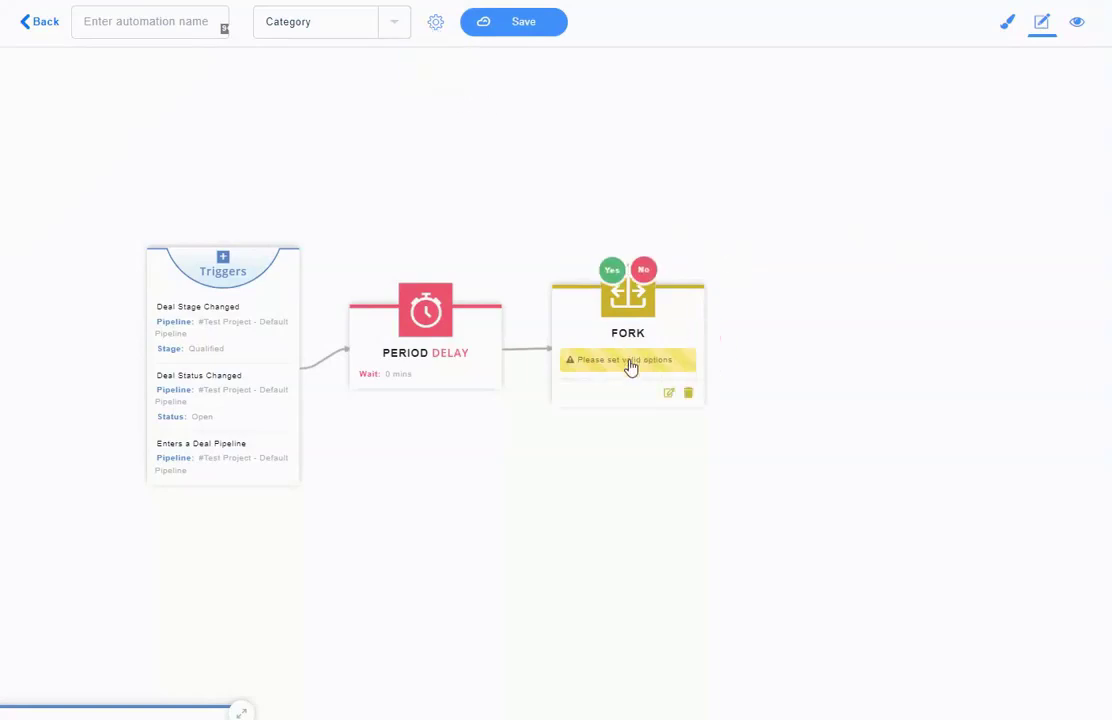
Add a Has Deal in Stage fork condition for the Default Pipeline's Qualified stage
{"action": "left_click", "coordinate": [630, 367]}
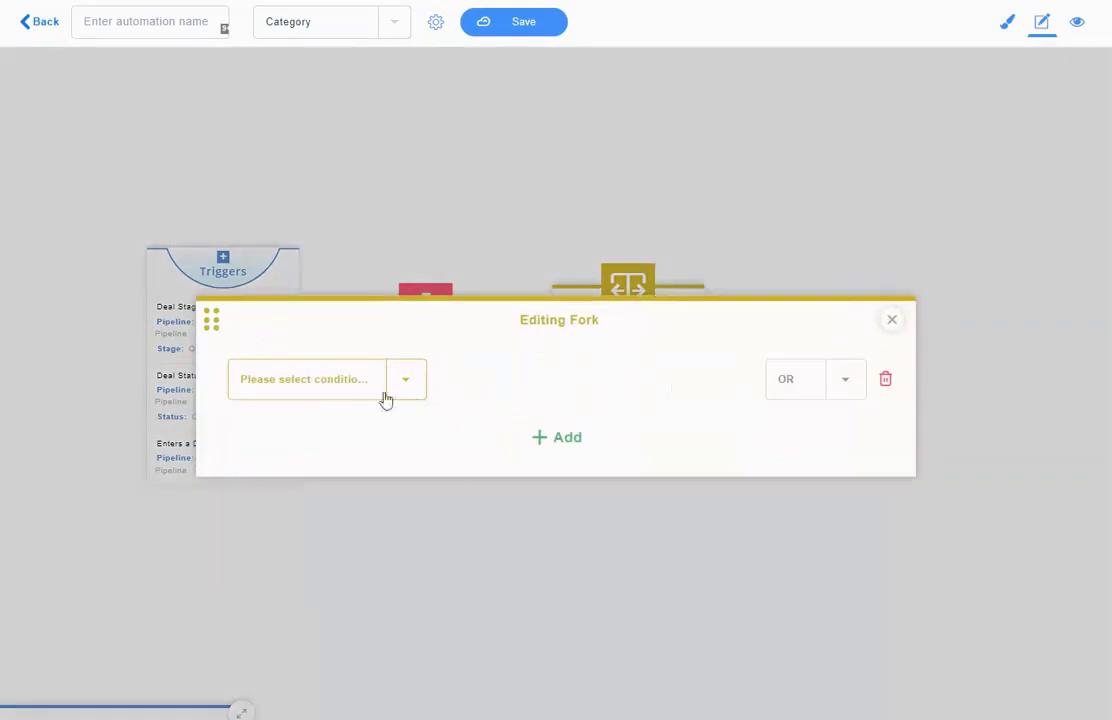
{"action": "left_click", "coordinate": [340, 393]}
{"action": "type", "text": "deal"}
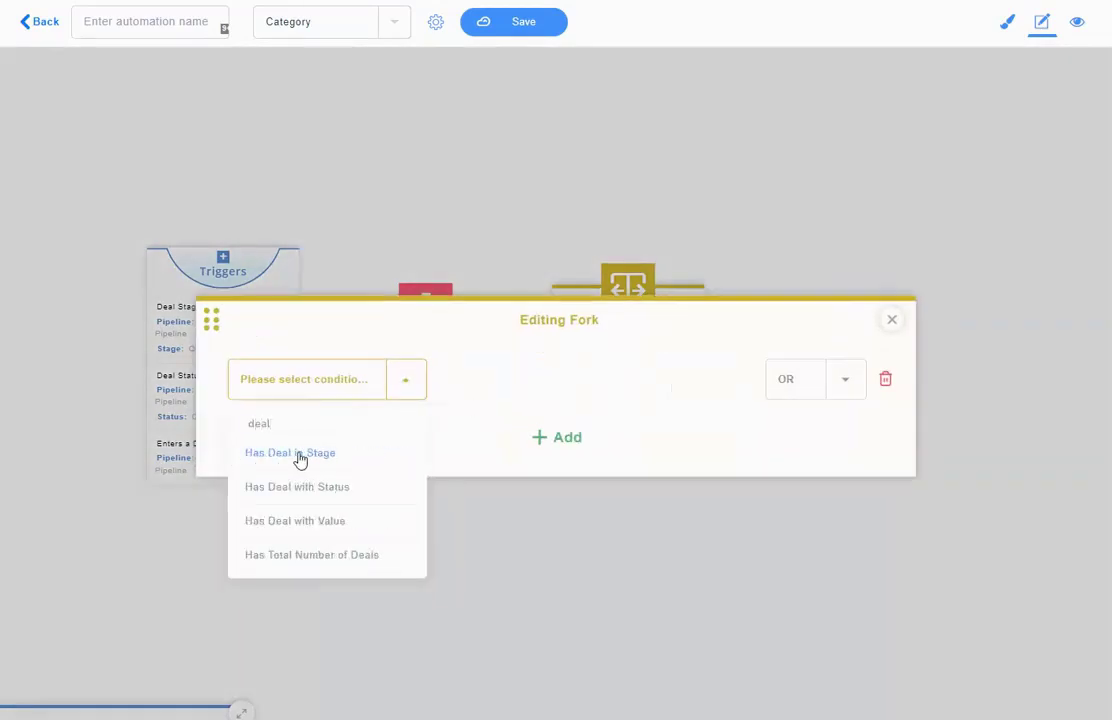
{"action": "left_click", "coordinate": [299, 458]}
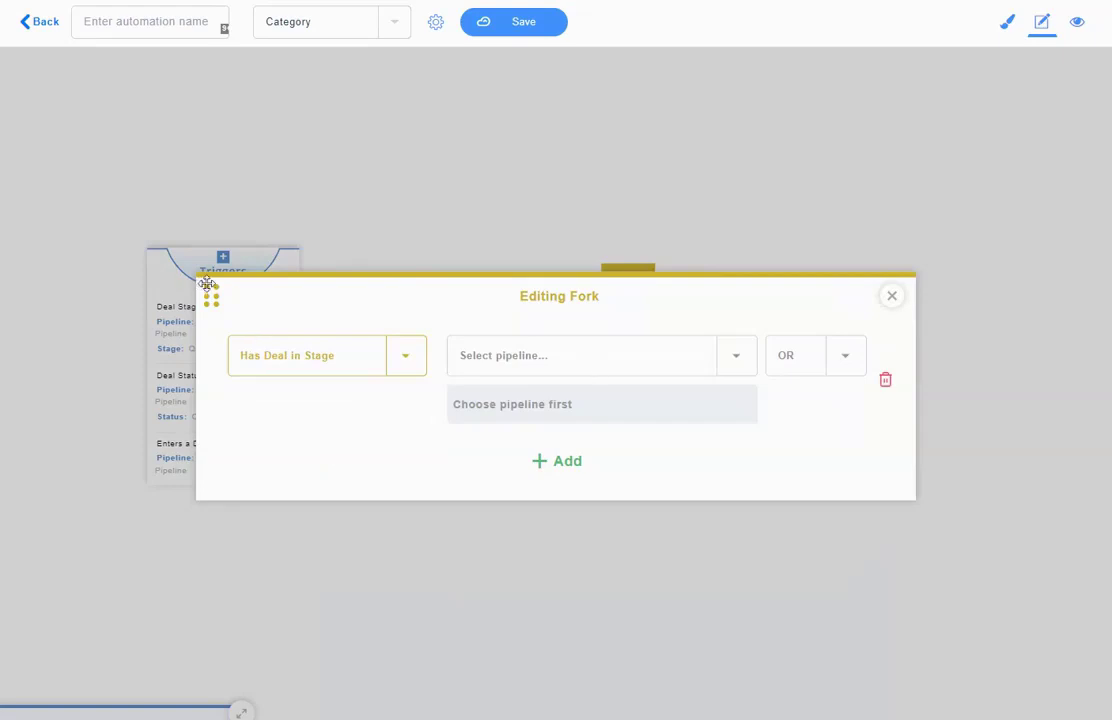
{"action": "left_click", "coordinate": [510, 355]}
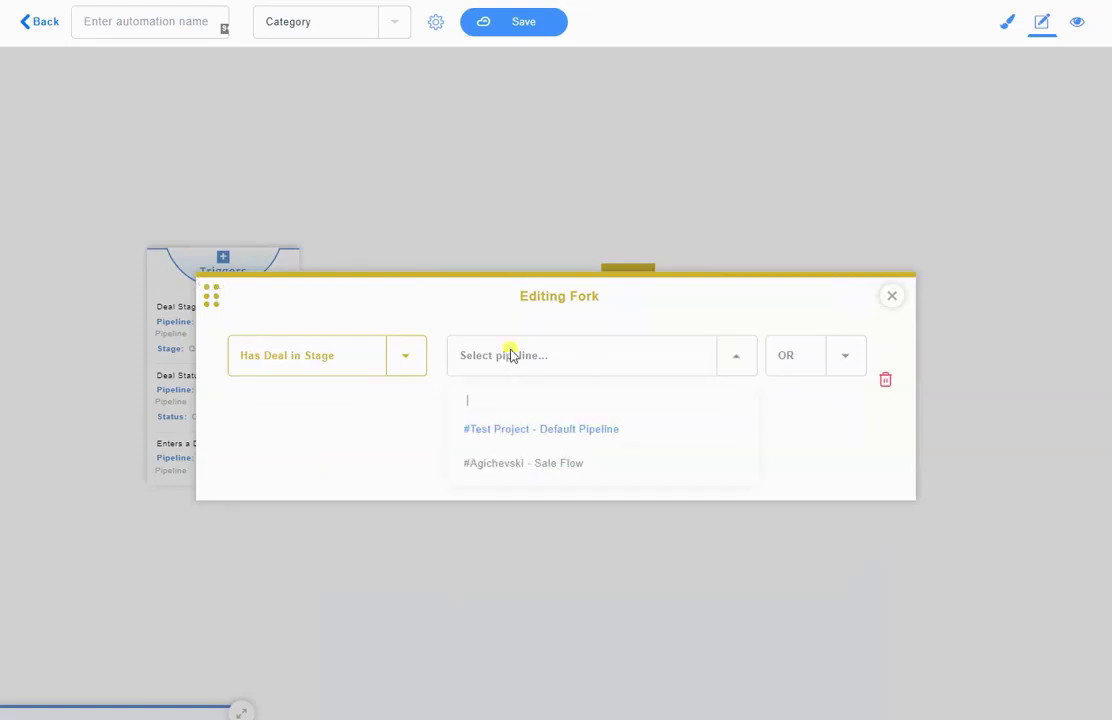
{"action": "left_click", "coordinate": [606, 428]}
{"action": "left_click", "coordinate": [550, 415]}
{"action": "left_click", "coordinate": [500, 512]}
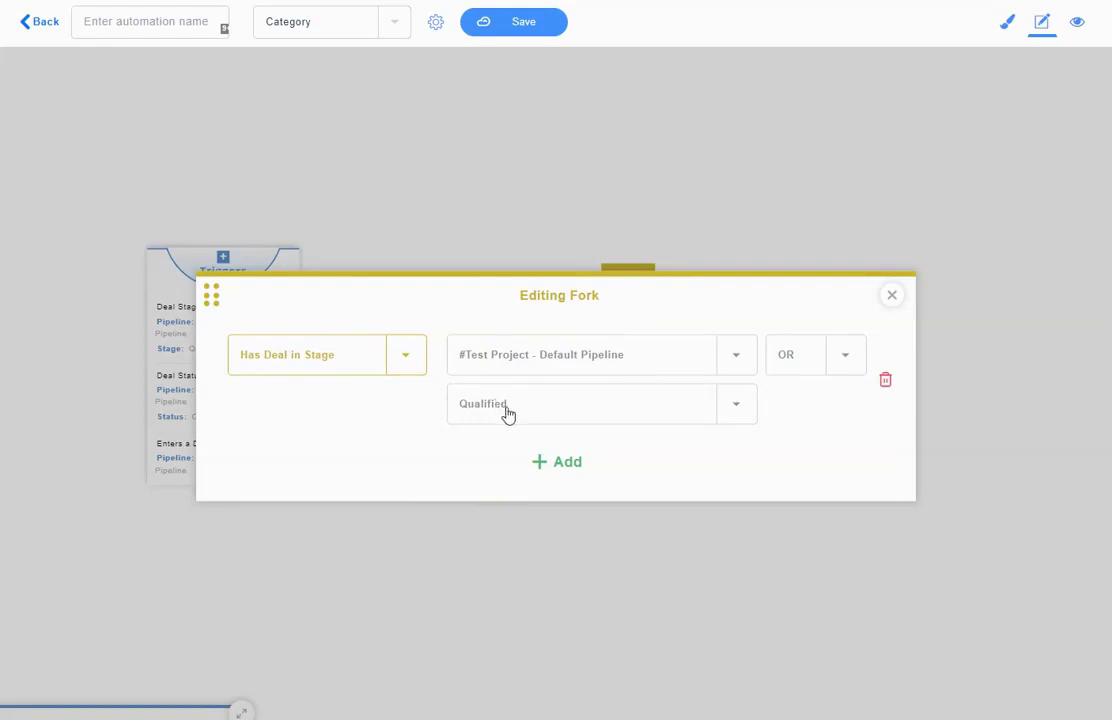
Add a Has Deal with Status condition for the Default Pipeline with status Open
{"action": "left_click", "coordinate": [366, 364]}
{"action": "left_click", "coordinate": [565, 463]}
{"action": "left_click", "coordinate": [345, 432]}
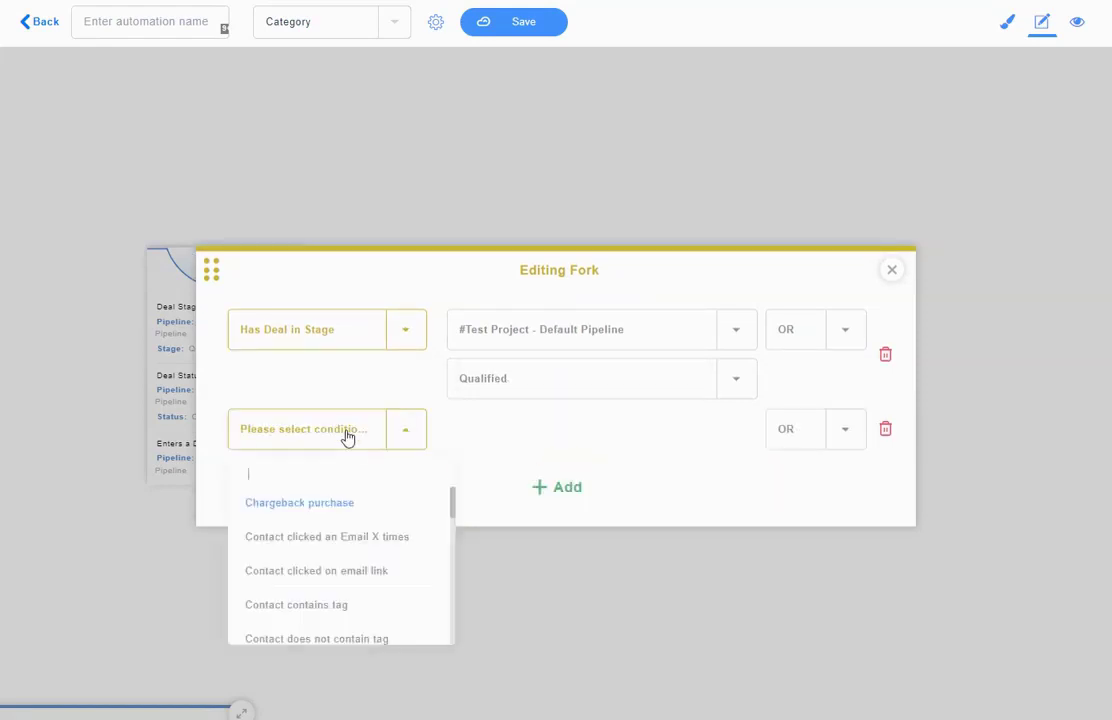
{"action": "type", "text": "deal"}
{"action": "left_click", "coordinate": [358, 533]}
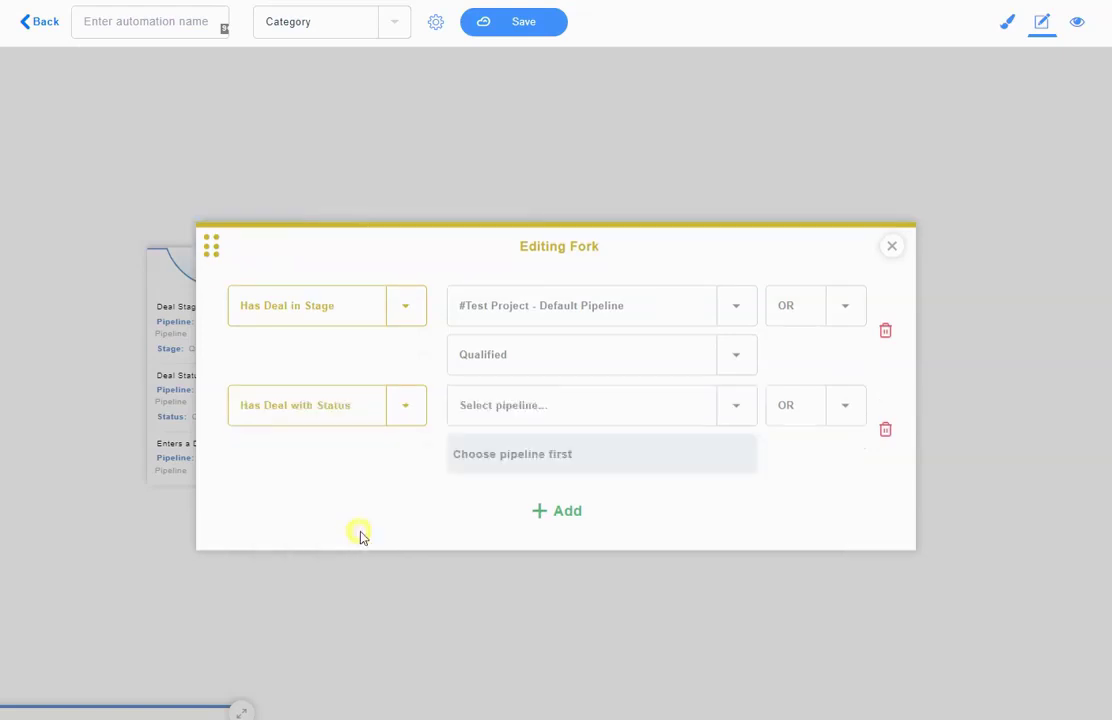
{"action": "left_click", "coordinate": [565, 408]}
{"action": "left_click", "coordinate": [594, 479]}
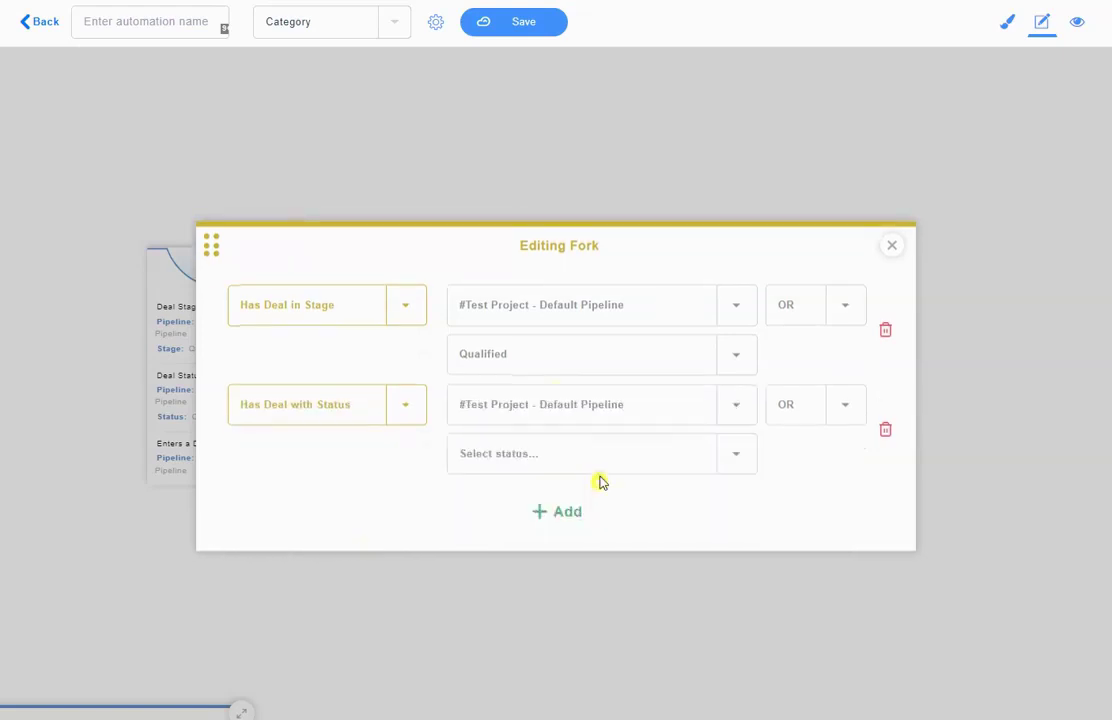
{"action": "left_click", "coordinate": [561, 458]}
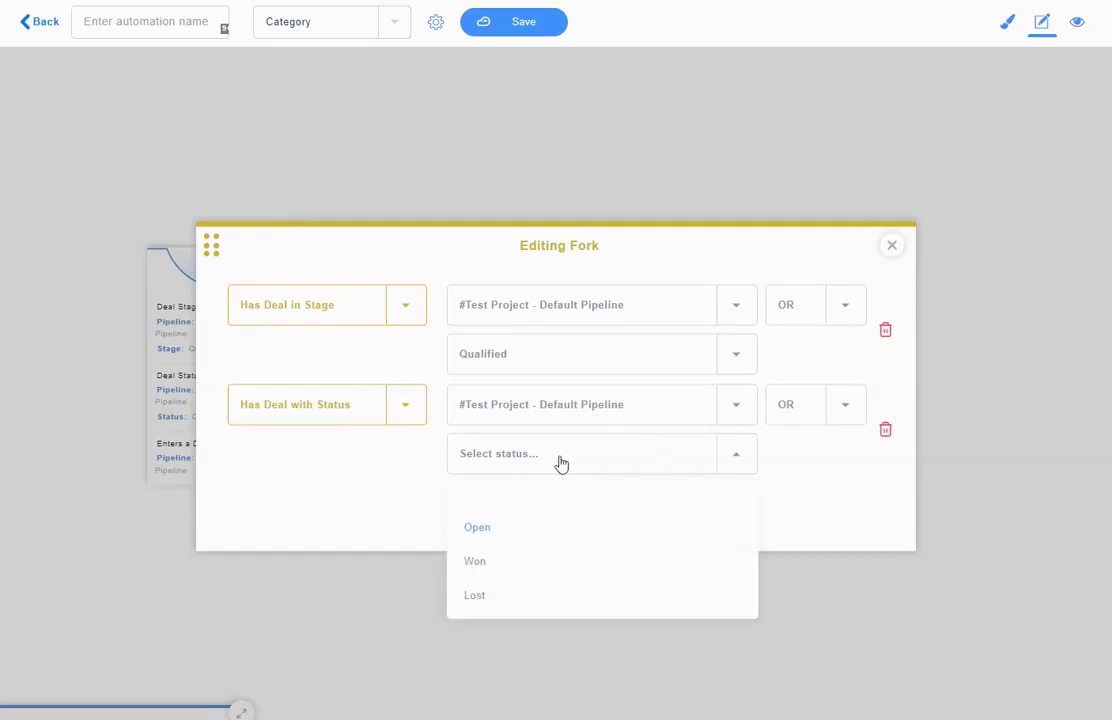
{"action": "left_click", "coordinate": [494, 528]}
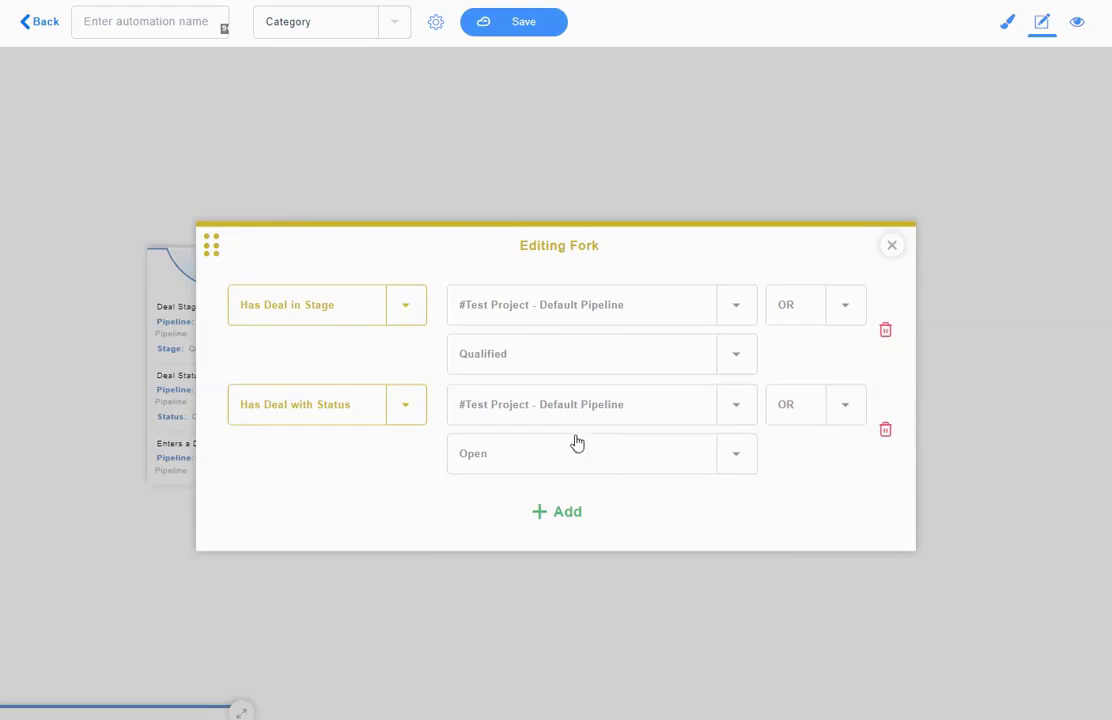
Add a Has Deal with Value condition with a 500 dollar amount, comparison left unset
{"action": "left_click", "coordinate": [561, 516]}
{"action": "left_click", "coordinate": [348, 498]}
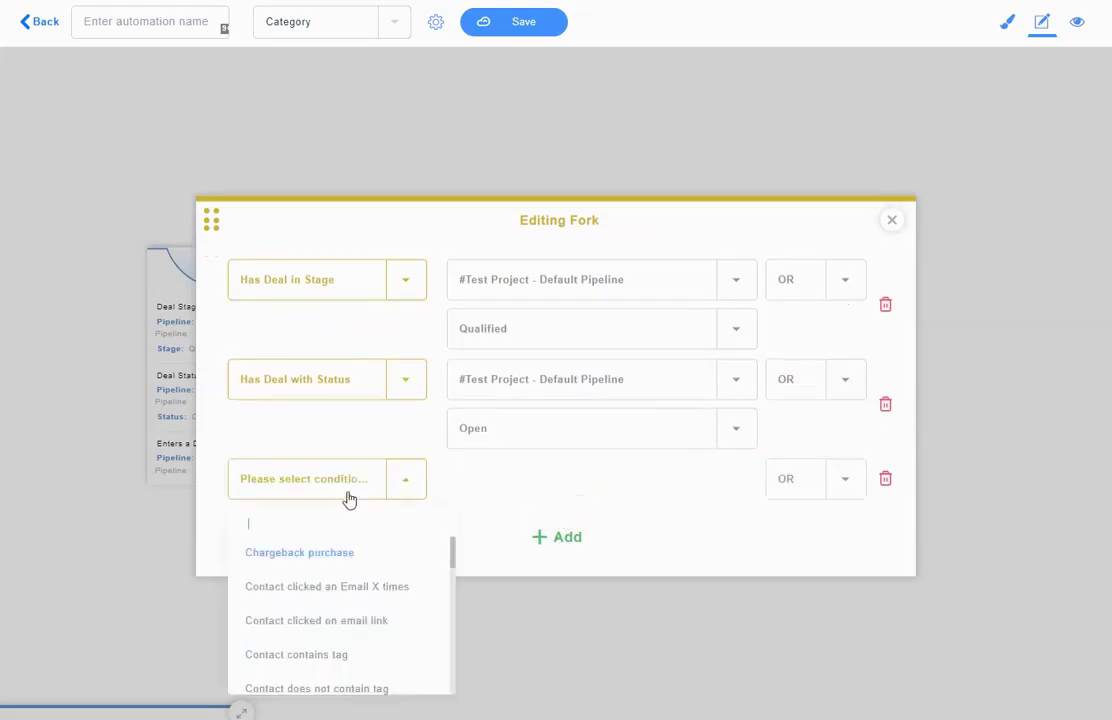
{"action": "type", "text": "deal"}
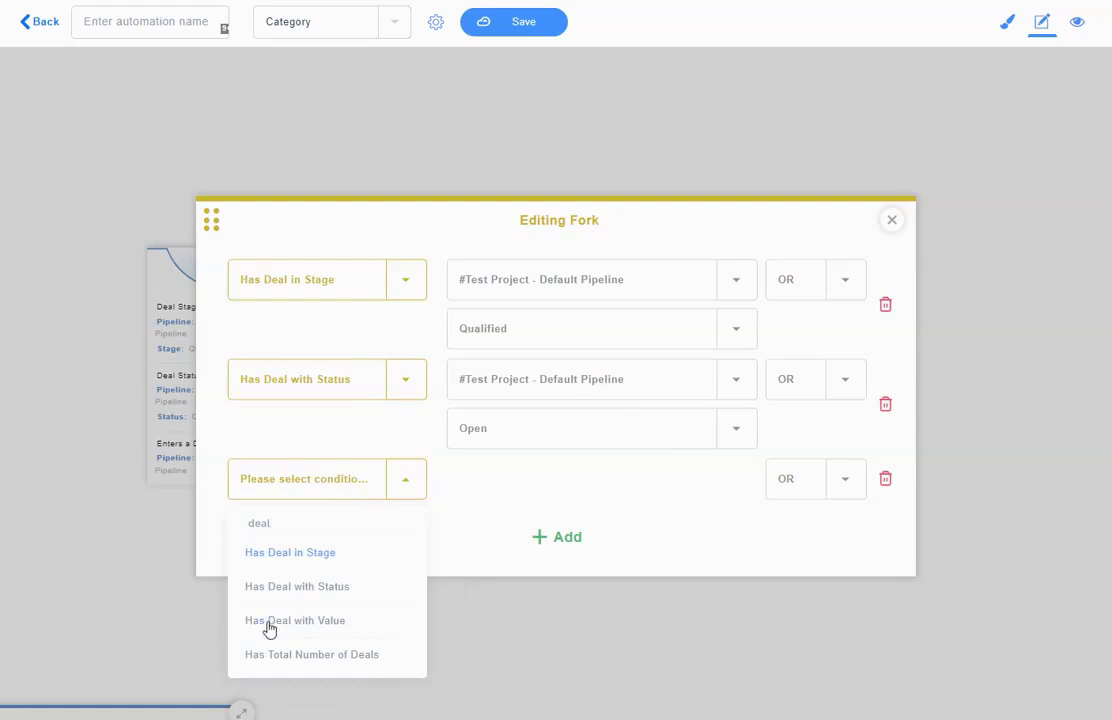
{"action": "left_click", "coordinate": [266, 622]}
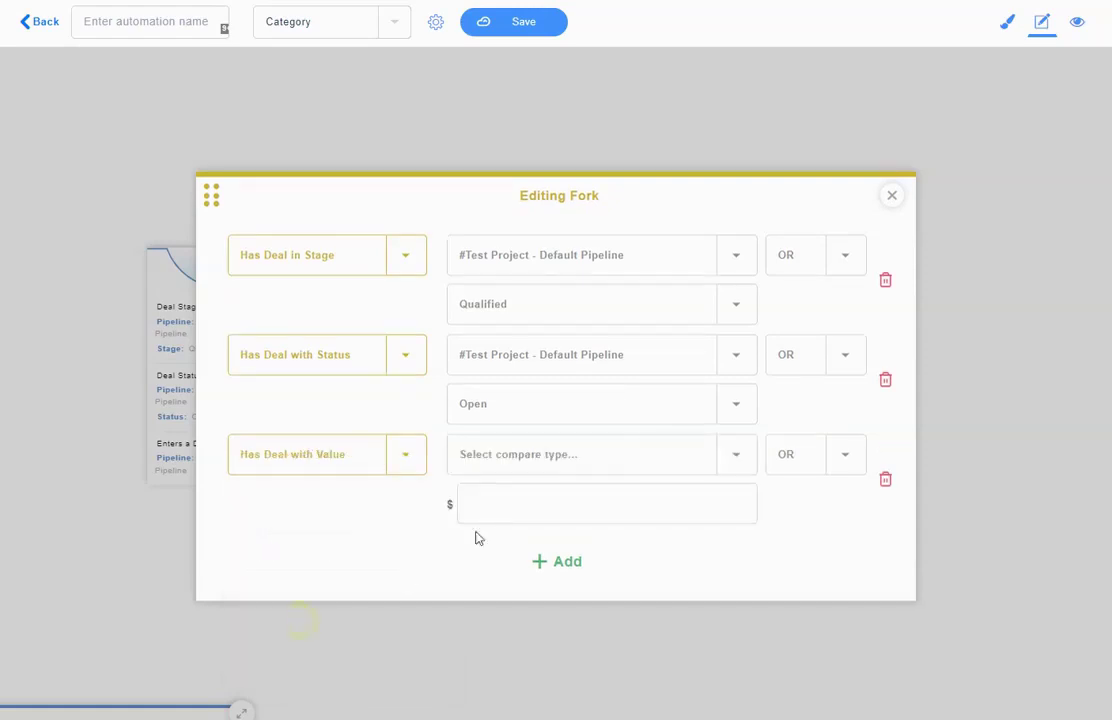
{"action": "left_click", "coordinate": [563, 504]}
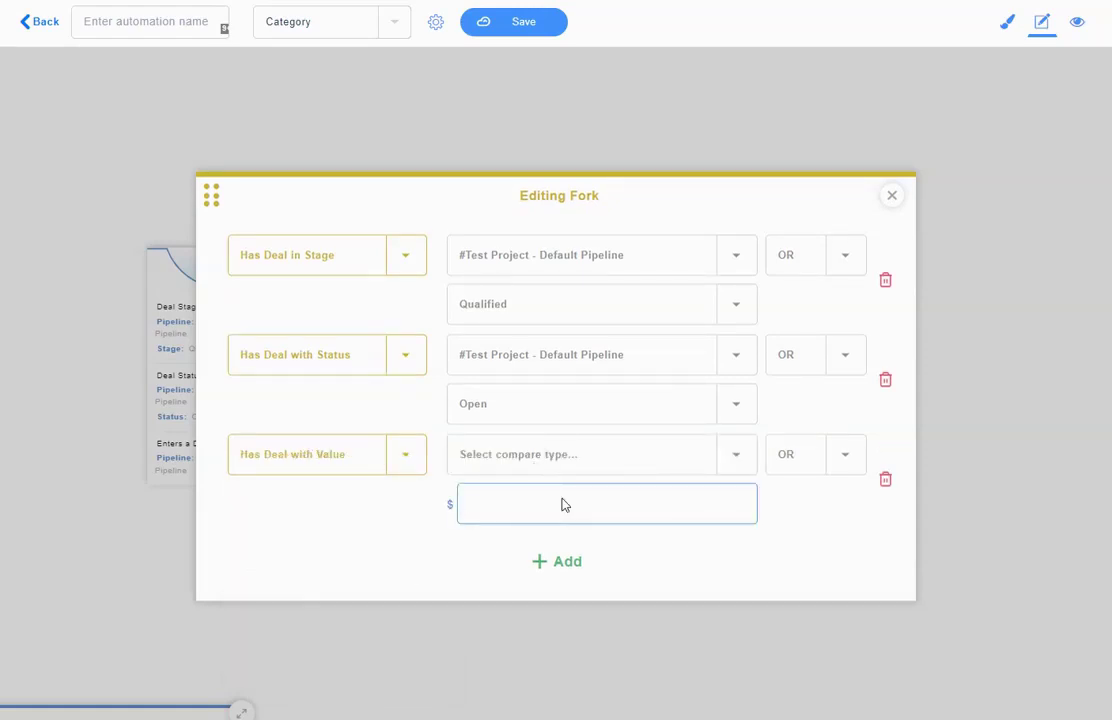
{"action": "left_click", "coordinate": [560, 454]}
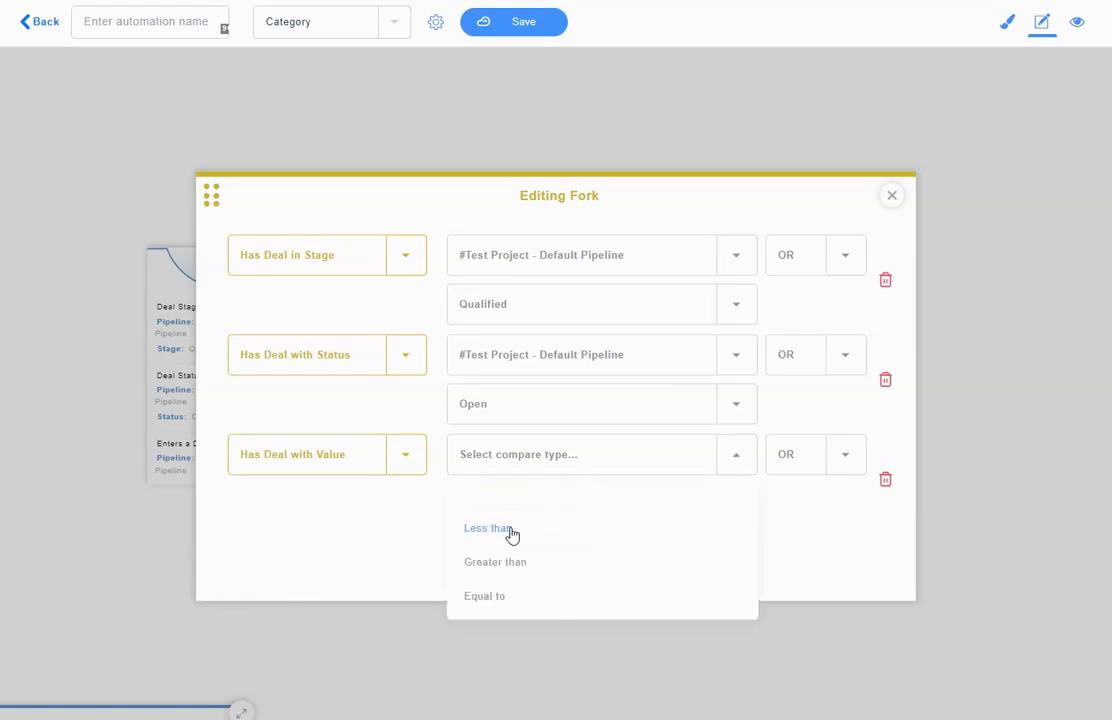
{"action": "left_click", "coordinate": [509, 500]}
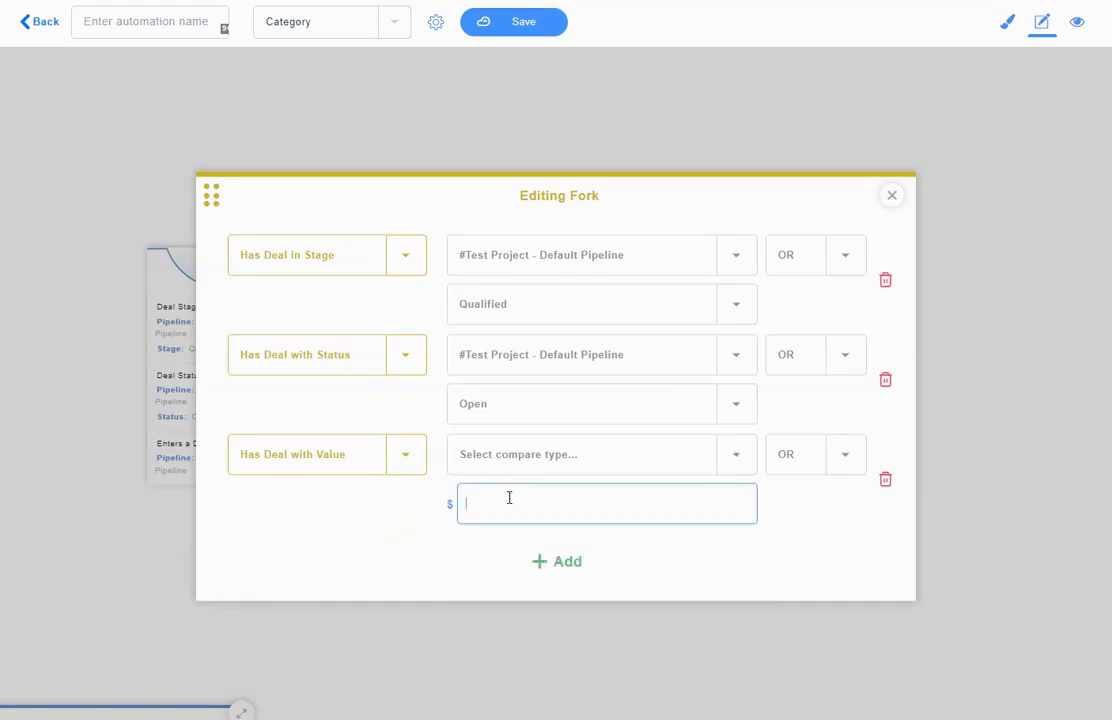
{"action": "type", "text": "50"}
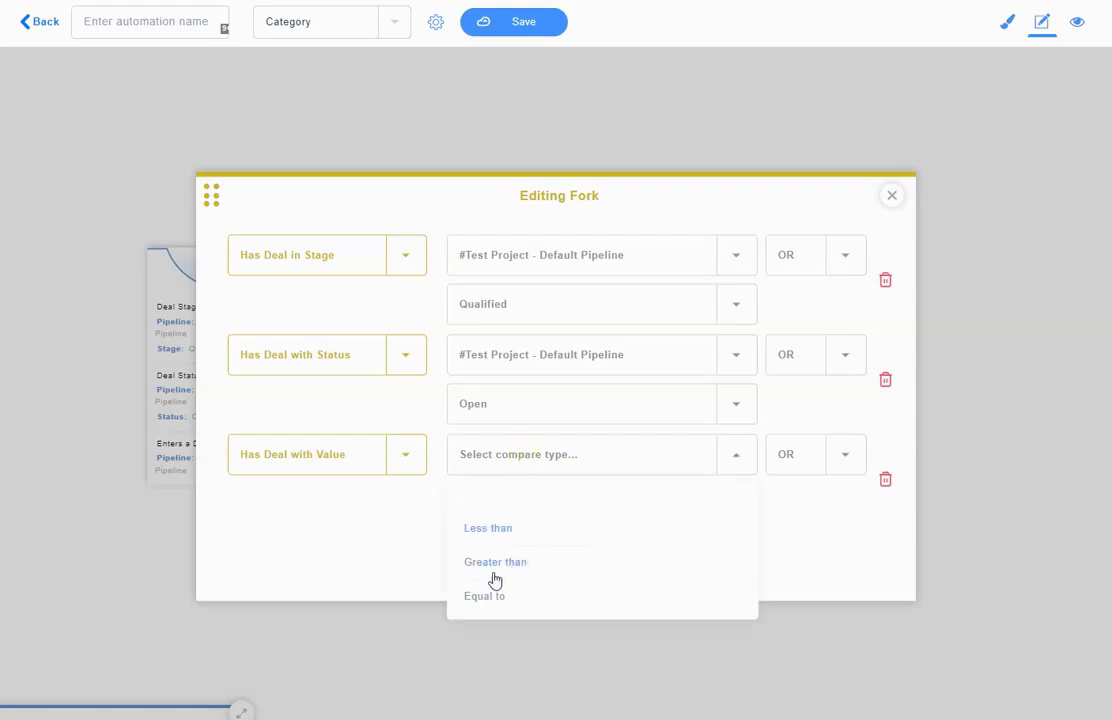
{"action": "left_click", "coordinate": [347, 530]}
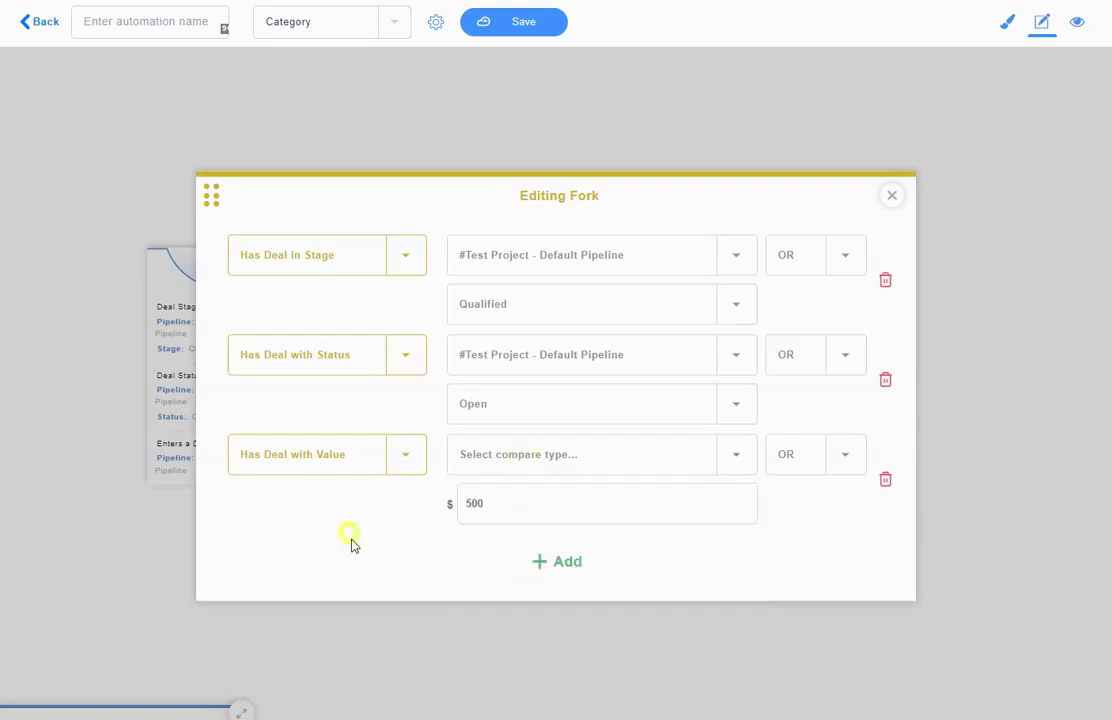
Add a Has Total Number of Deals condition: status Open, Greater than, amount 5
{"action": "left_click", "coordinate": [565, 563]}
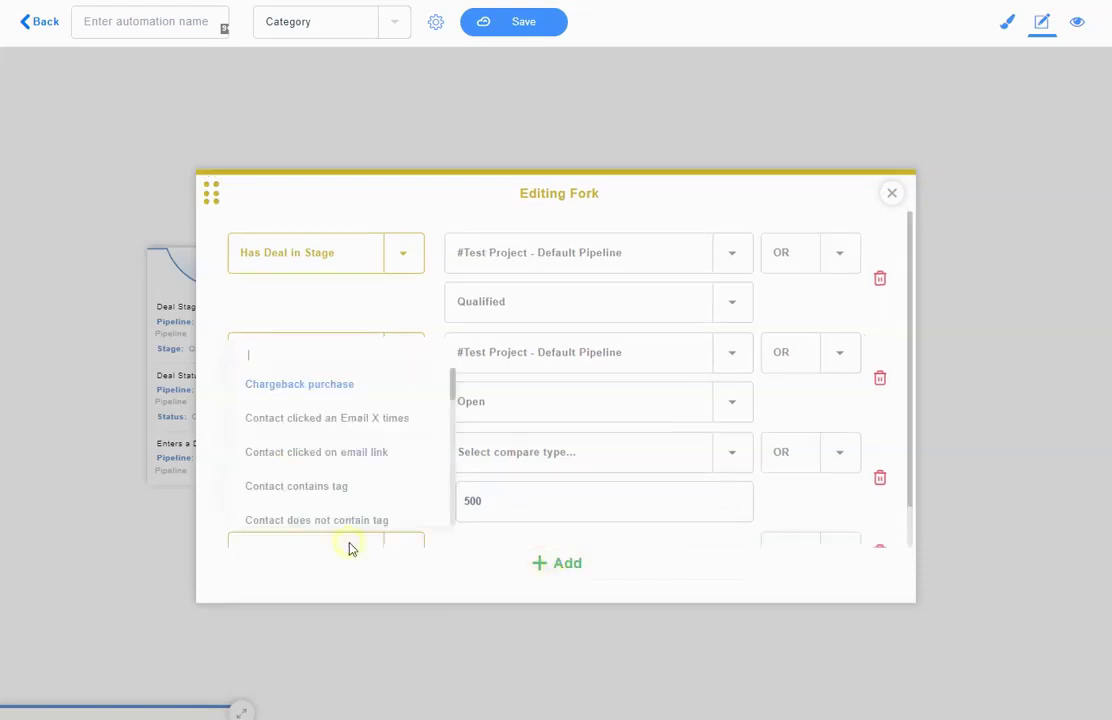
{"action": "type", "text": "deal"}
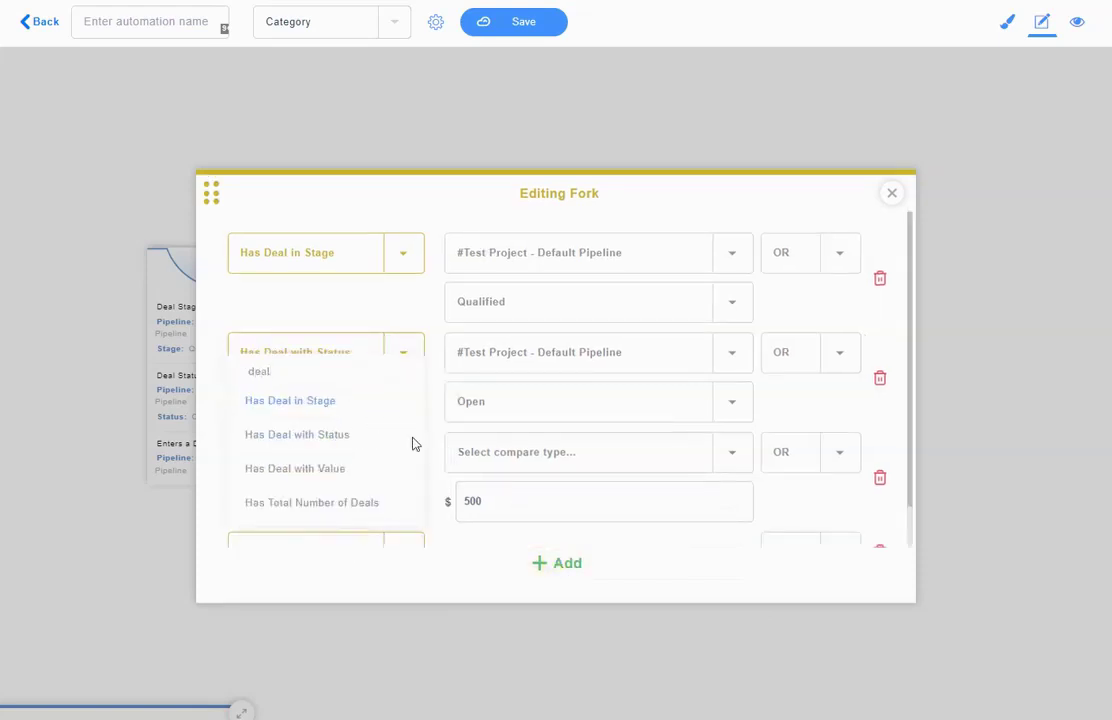
{"action": "left_click", "coordinate": [328, 508]}
{"action": "left_click", "coordinate": [562, 420]}
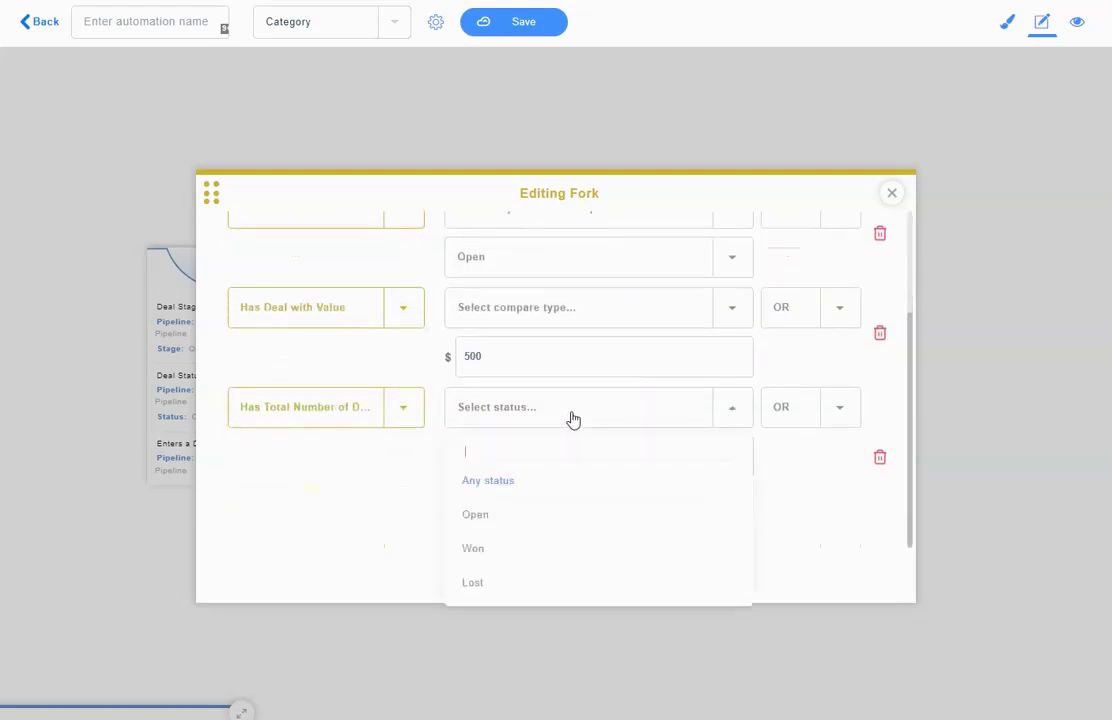
{"action": "left_click", "coordinate": [580, 413]}
{"action": "left_click", "coordinate": [467, 515]}
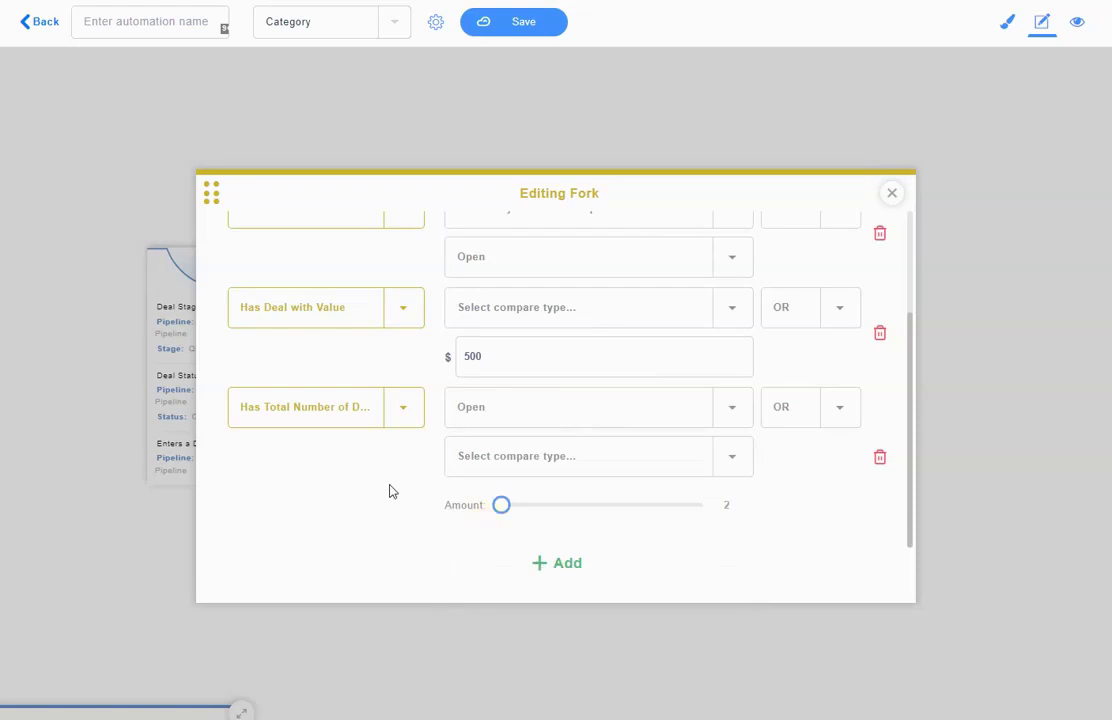
{"action": "left_click", "coordinate": [657, 468]}
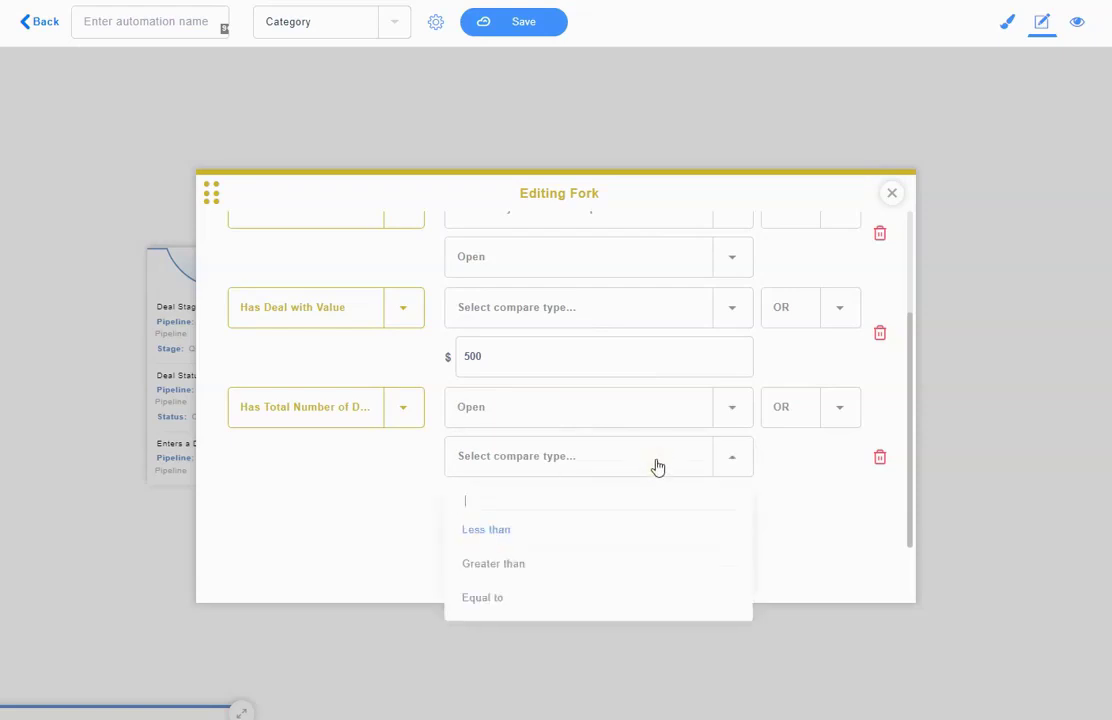
{"action": "left_click", "coordinate": [500, 565]}
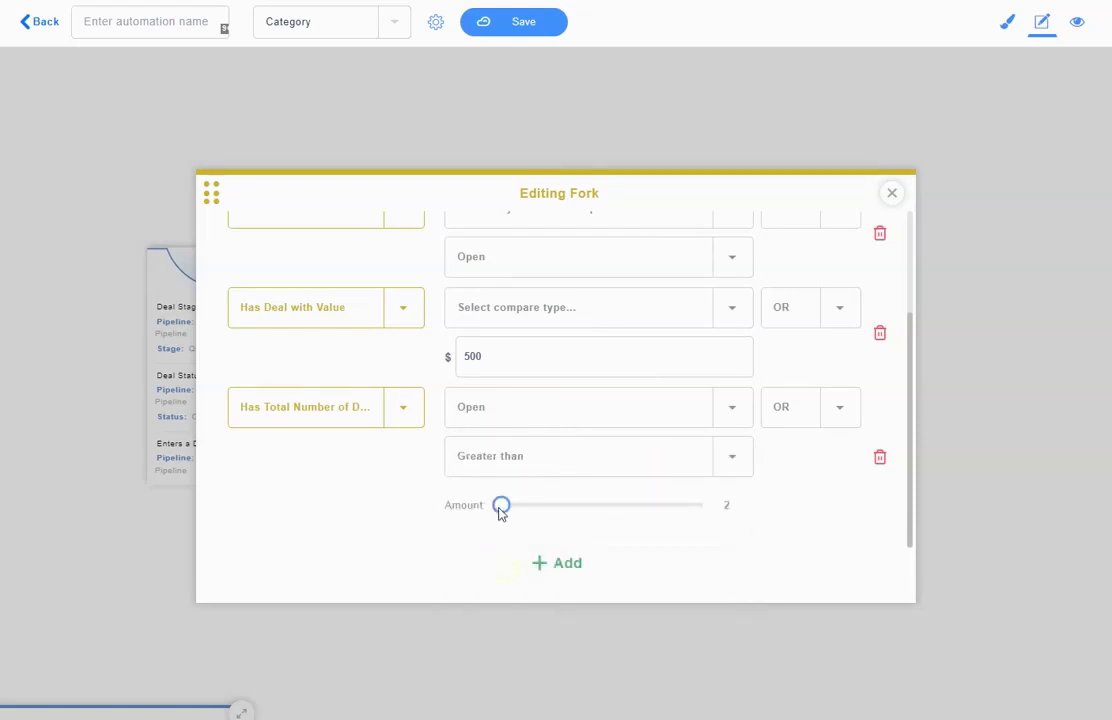
{"action": "left_click_drag", "start_coordinate": [501, 505], "coordinate": [507, 505]}
Scroll through the fork conditions and close the Editing Fork dialog
{"action": "scroll", "coordinate": [560, 360], "scroll_direction": "up", "scroll_amount": 3}
{"action": "scroll", "coordinate": [600, 276], "scroll_direction": "down", "scroll_amount": 1}
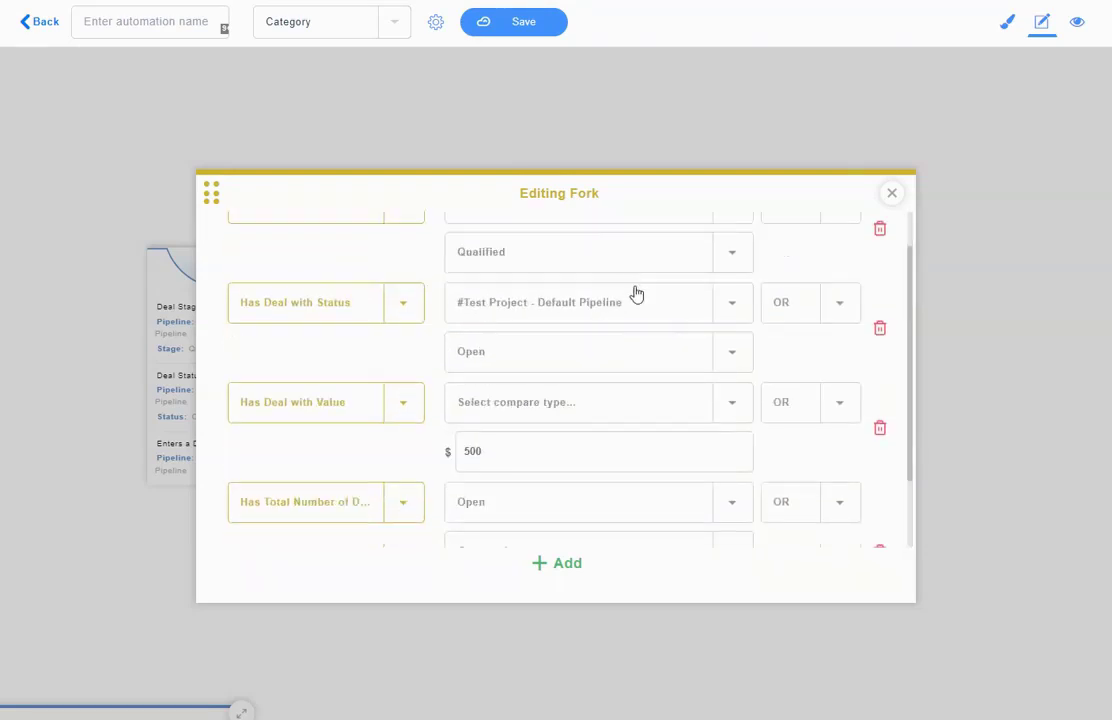
{"action": "scroll", "coordinate": [636, 292], "scroll_direction": "down", "scroll_amount": 2}
{"action": "left_click", "coordinate": [892, 194]}
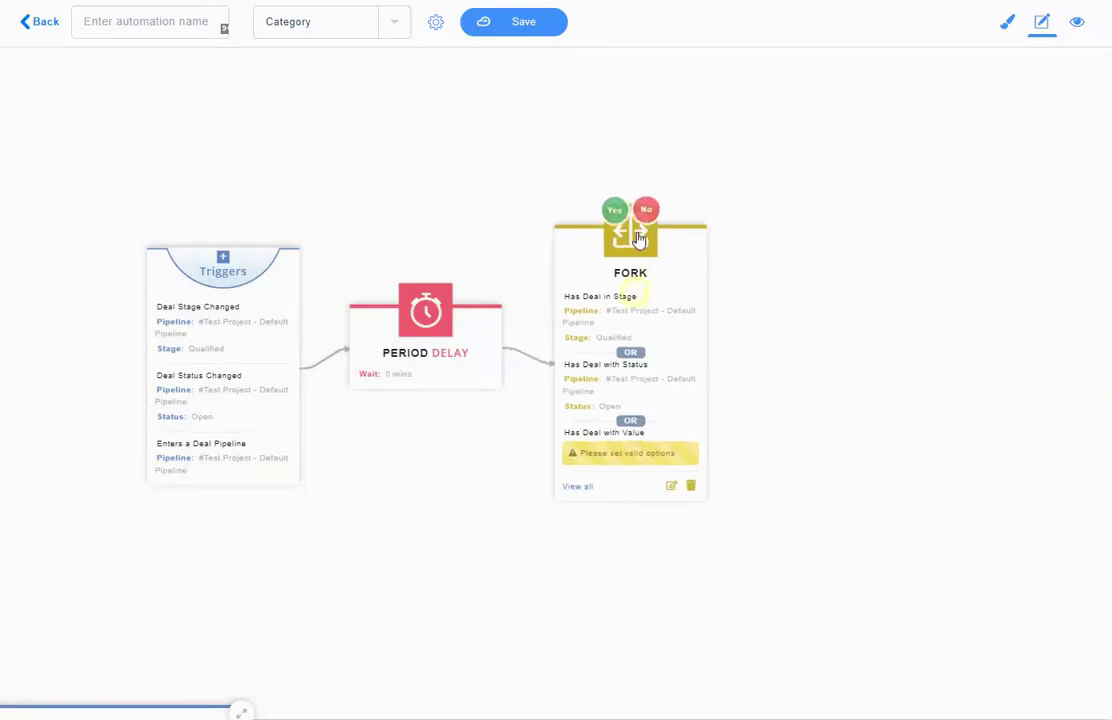
Set the Has Deal with Value comparison to Greater than and close the fork editor
{"action": "left_click", "coordinate": [673, 448]}
{"action": "left_click", "coordinate": [576, 457]}
{"action": "left_click", "coordinate": [509, 569]}
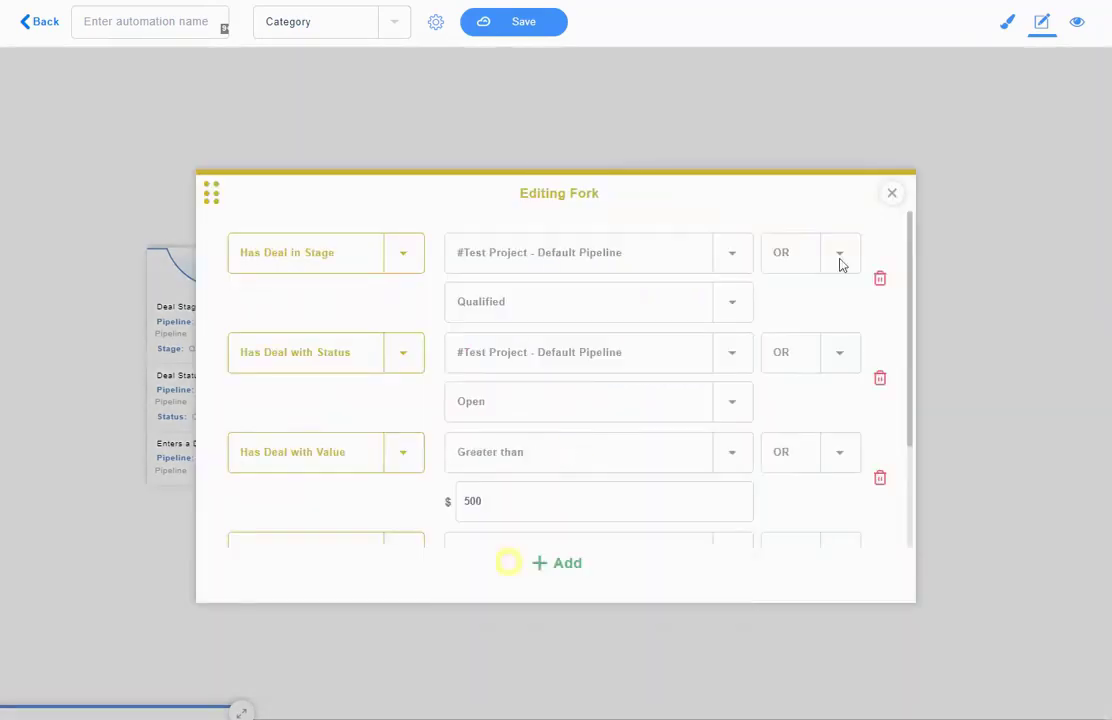
{"action": "left_click", "coordinate": [782, 166]}
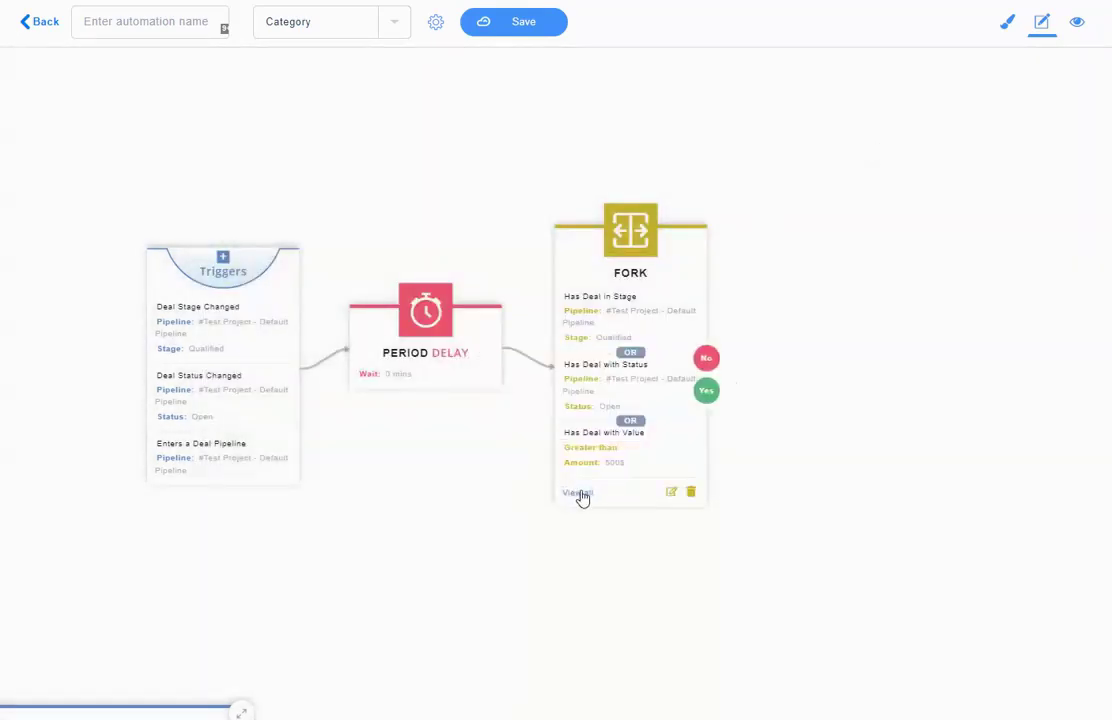
Show all fork conditions on the canvas, then open and close automation settings
{"action": "left_click", "coordinate": [578, 494]}
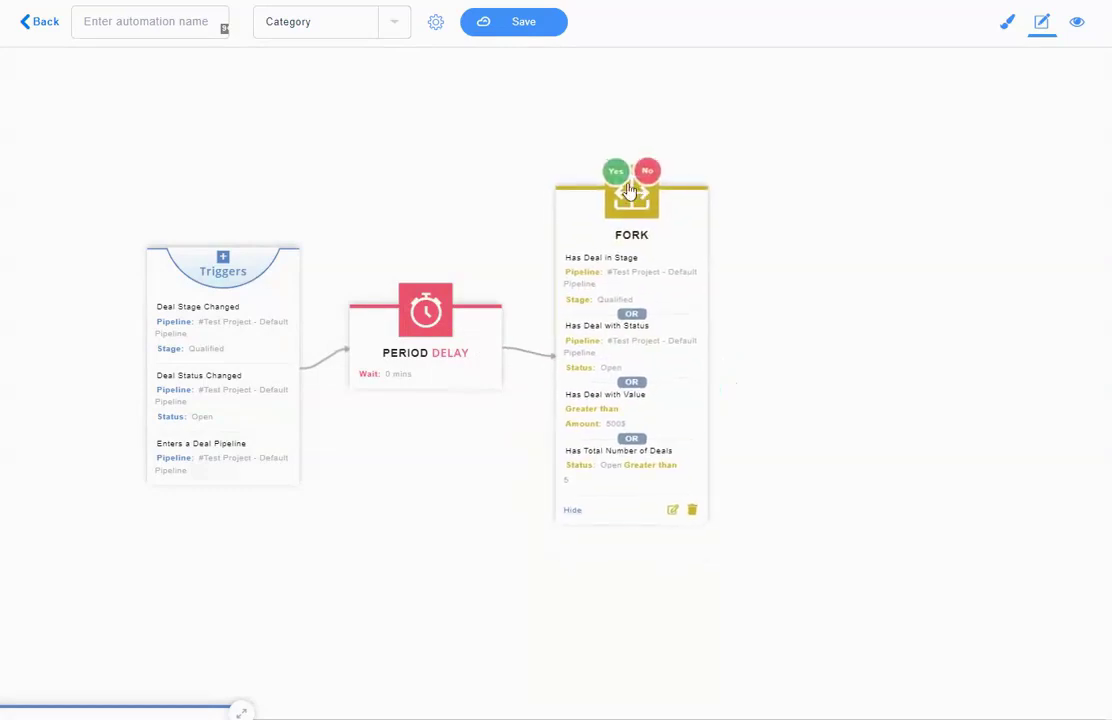
{"action": "left_click", "coordinate": [436, 23]}
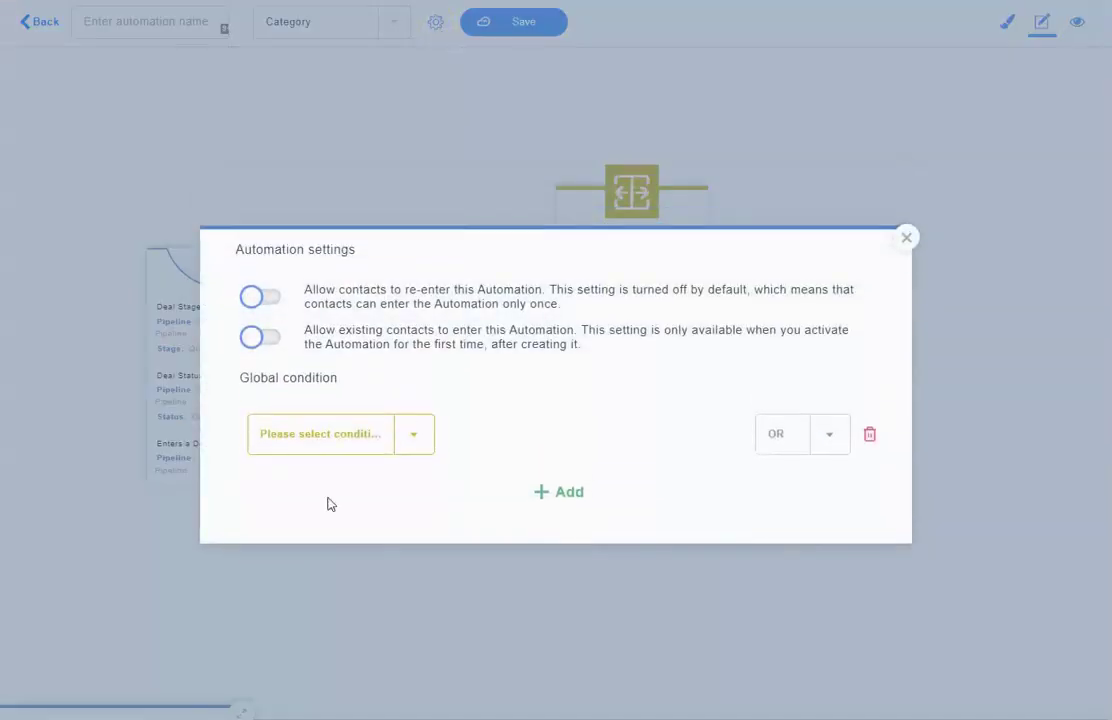
{"action": "left_click", "coordinate": [906, 237]}
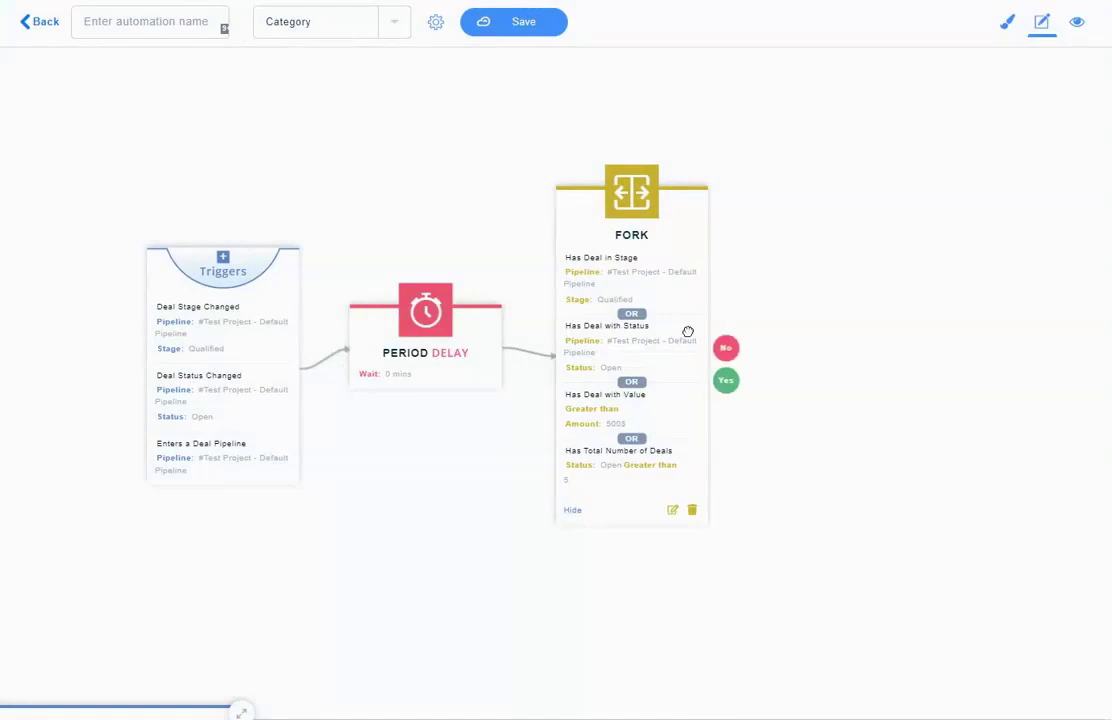
Add an Add a Deal action on the fork's Yes branch and raise it slightly
{"action": "left_click", "coordinate": [716, 387]}
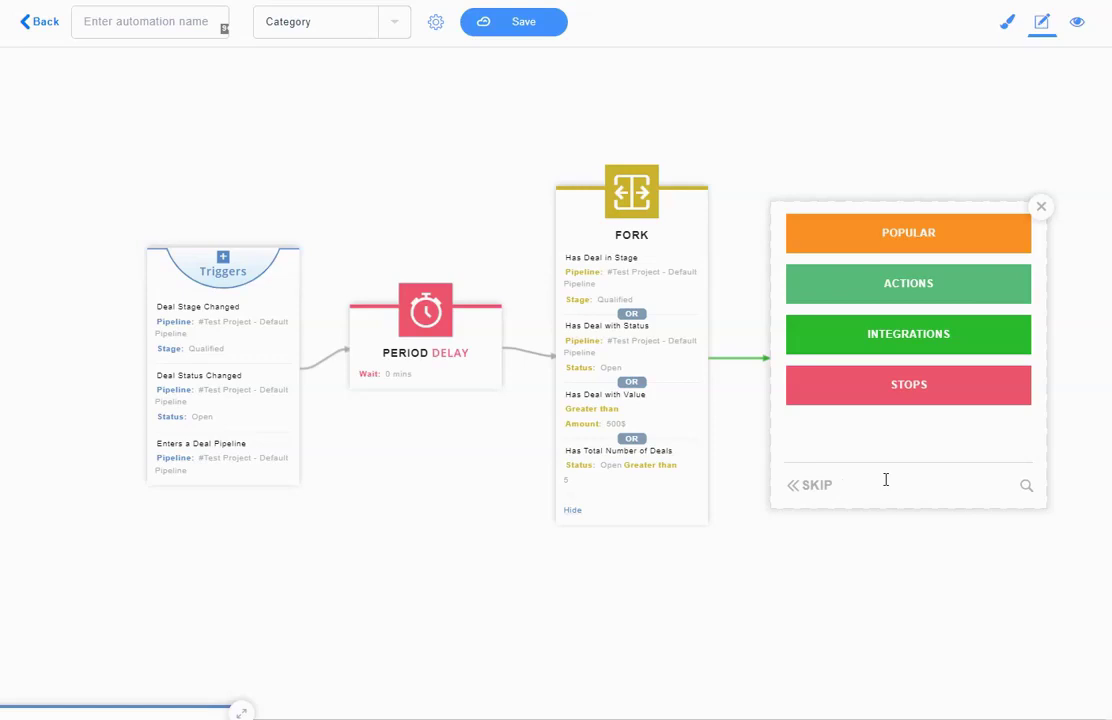
{"action": "type", "text": "deal"}
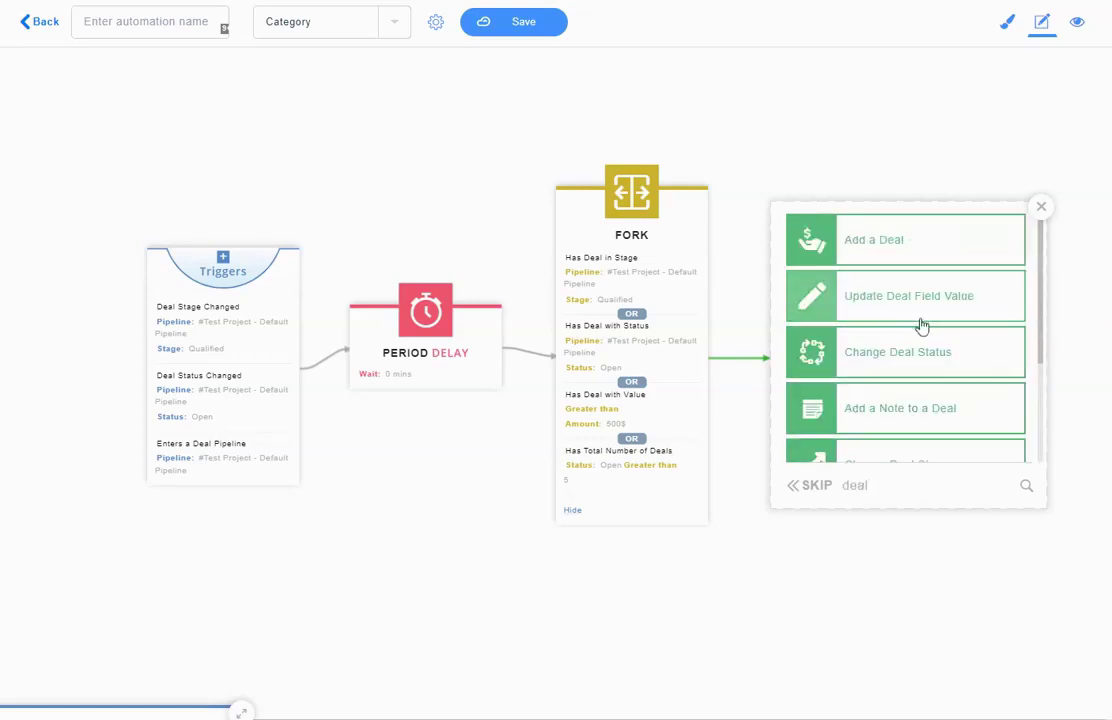
{"action": "left_click", "coordinate": [881, 243]}
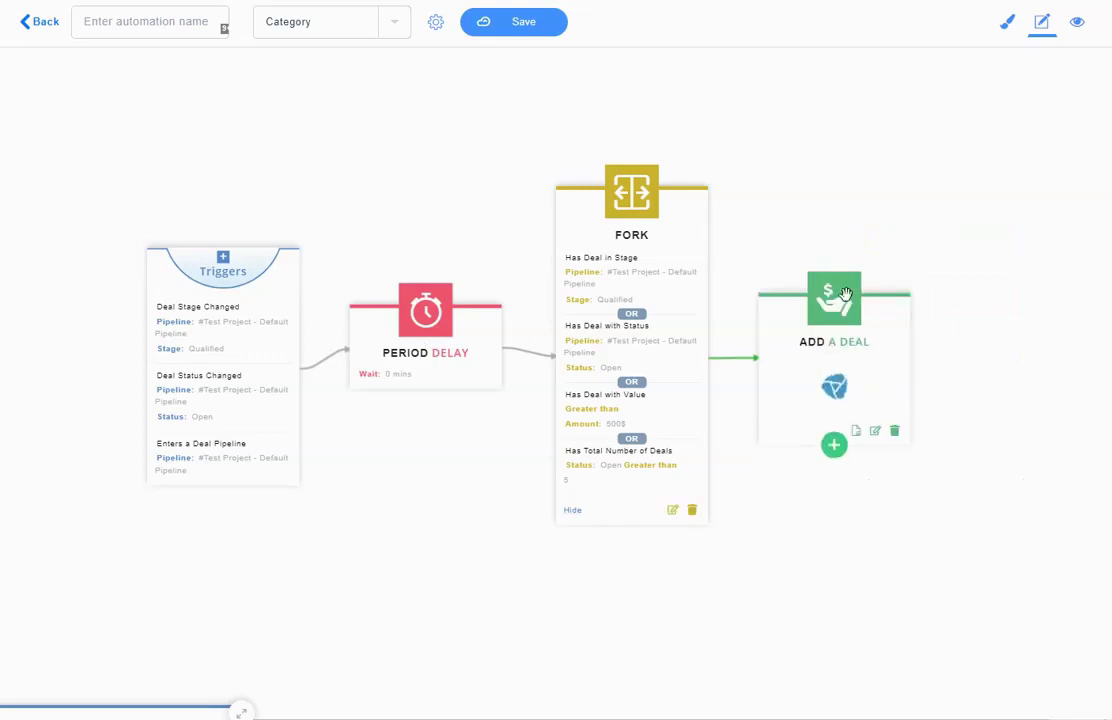
{"action": "left_click_drag", "start_coordinate": [837, 305], "coordinate": [846, 213]}
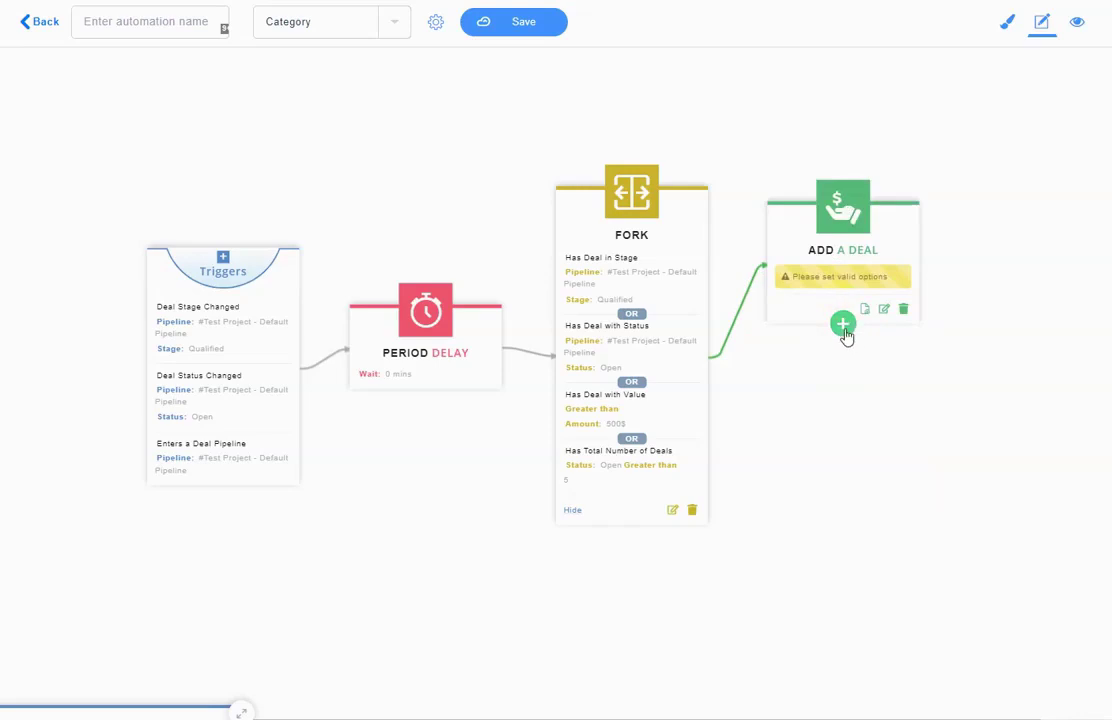
Append Update Deal Field Value and Change Deal Status steps after Add a Deal
{"action": "left_click", "coordinate": [843, 323]}
{"action": "type", "text": "deal"}
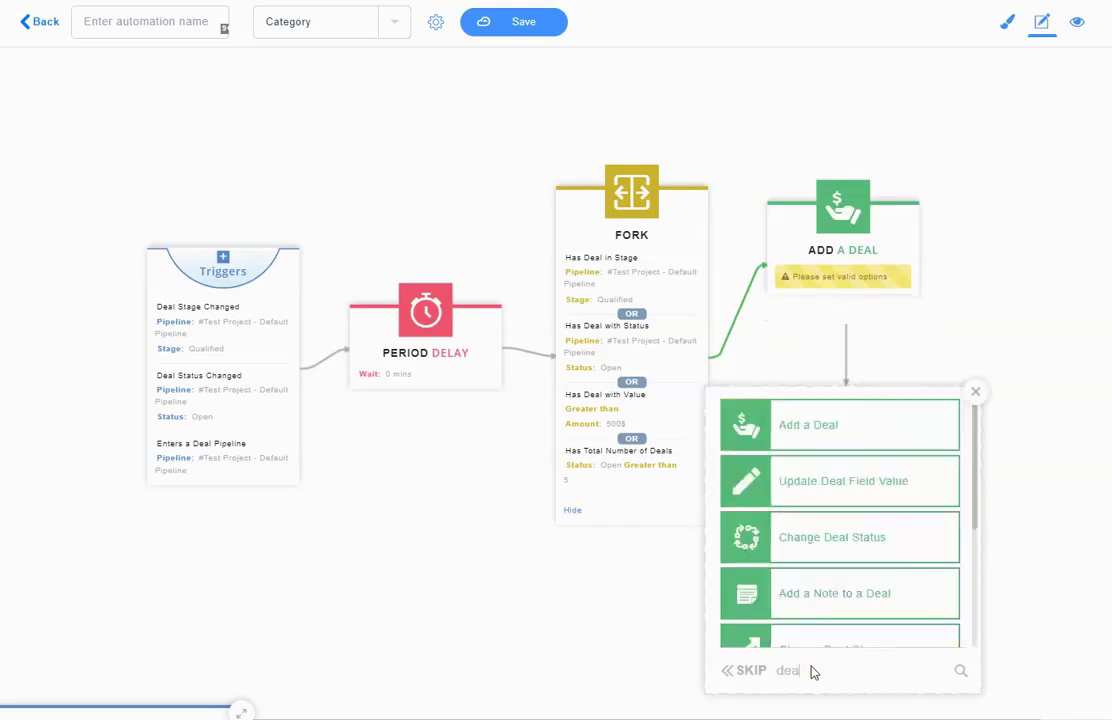
{"action": "left_click", "coordinate": [898, 493]}
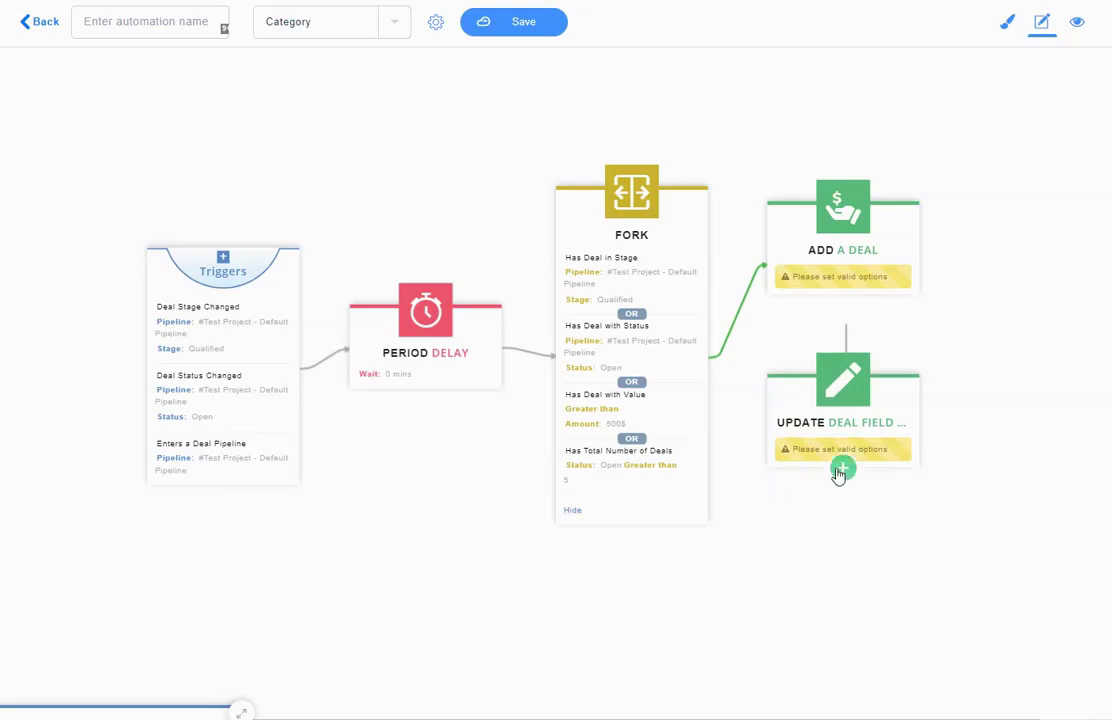
{"action": "left_click", "coordinate": [841, 476]}
{"action": "type", "text": "deal"}
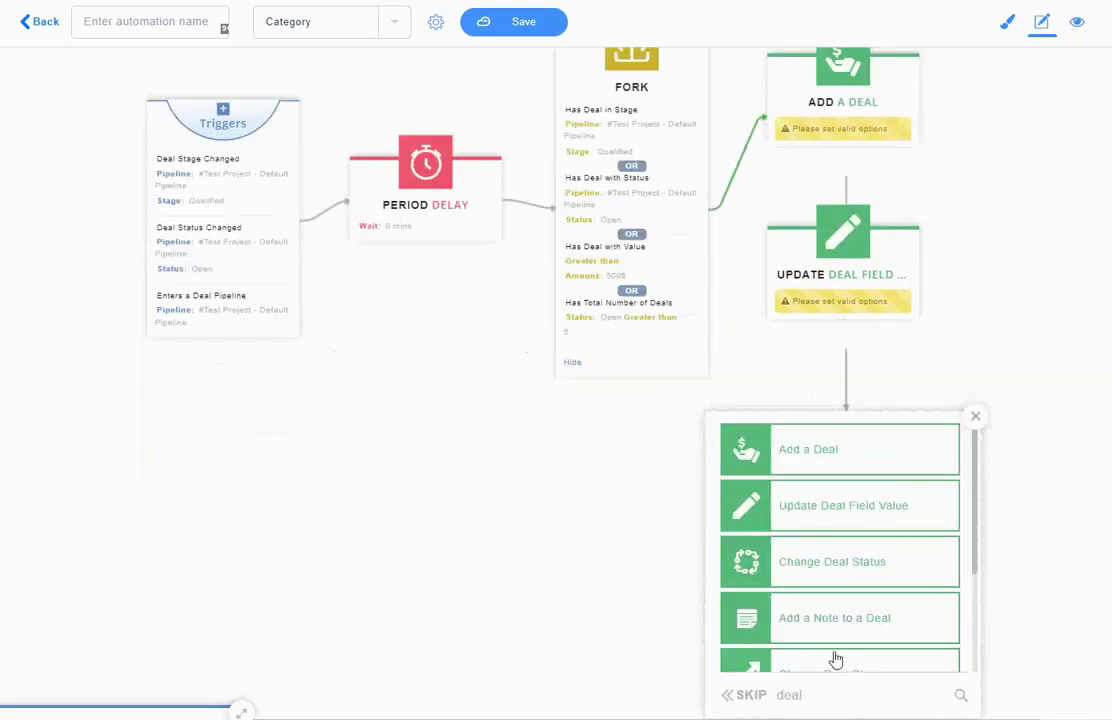
{"action": "left_click", "coordinate": [838, 575]}
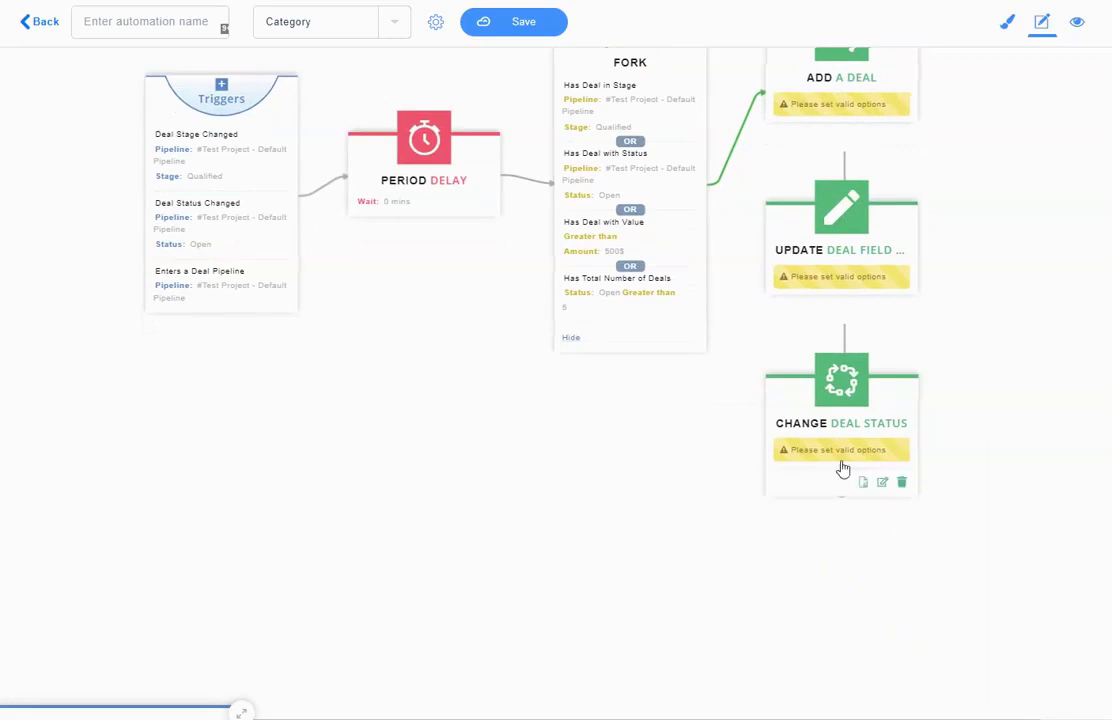
Append Add a Note to a Deal and Change Deal Stage steps to the chain
{"action": "left_click", "coordinate": [842, 497]}
{"action": "type", "text": "deal"}
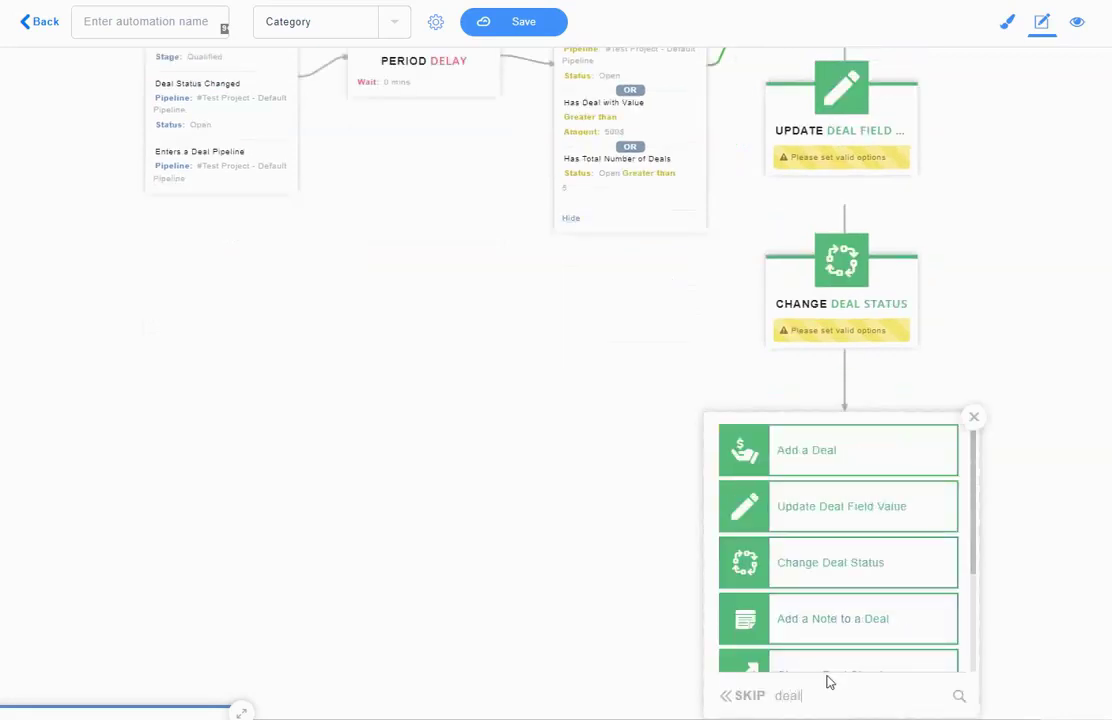
{"action": "left_click", "coordinate": [819, 622]}
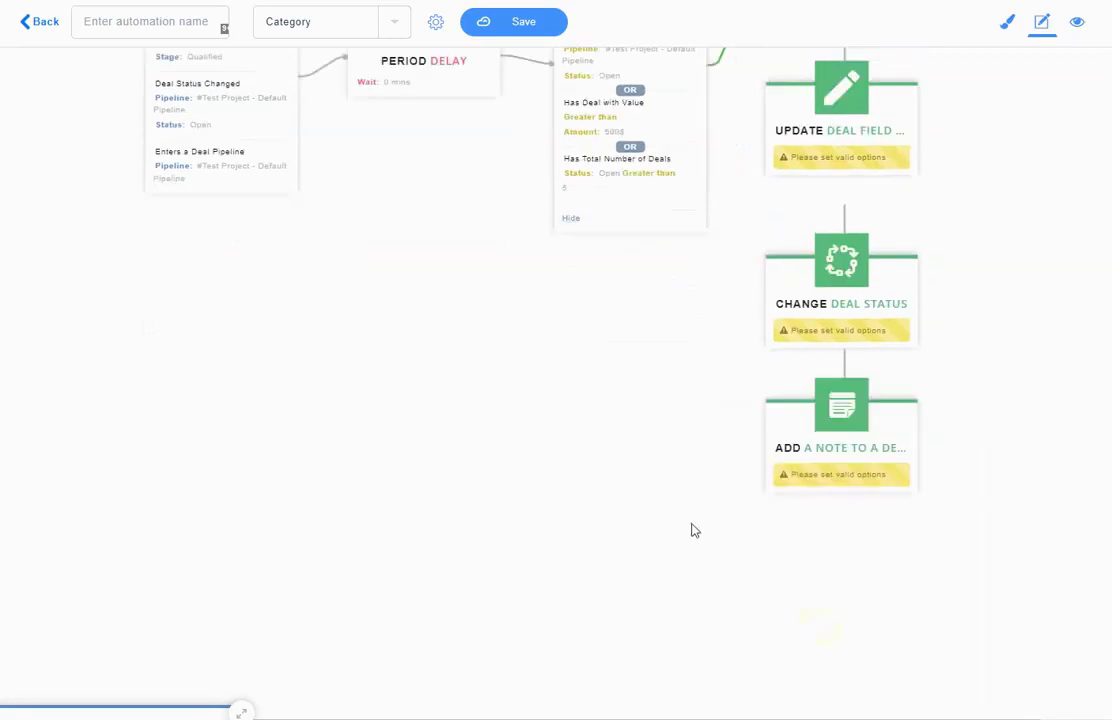
{"action": "left_click", "coordinate": [764, 440]}
{"action": "type", "text": "deal"}
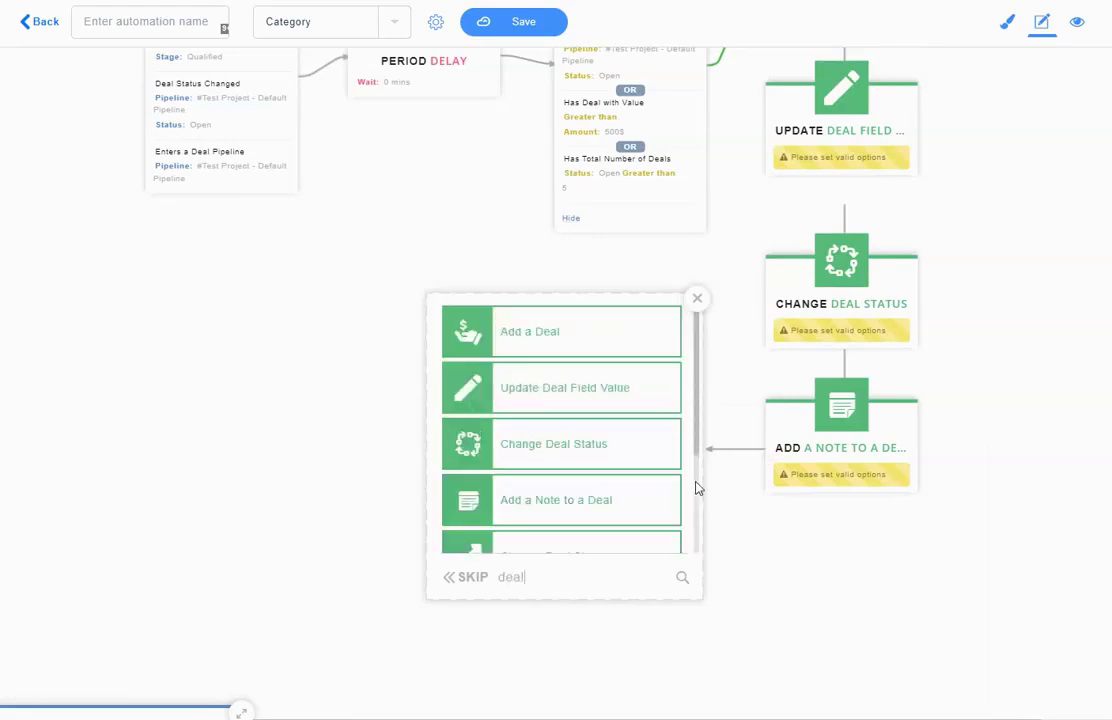
{"action": "scroll", "coordinate": [697, 443], "scroll_direction": "down", "scroll_amount": 1}
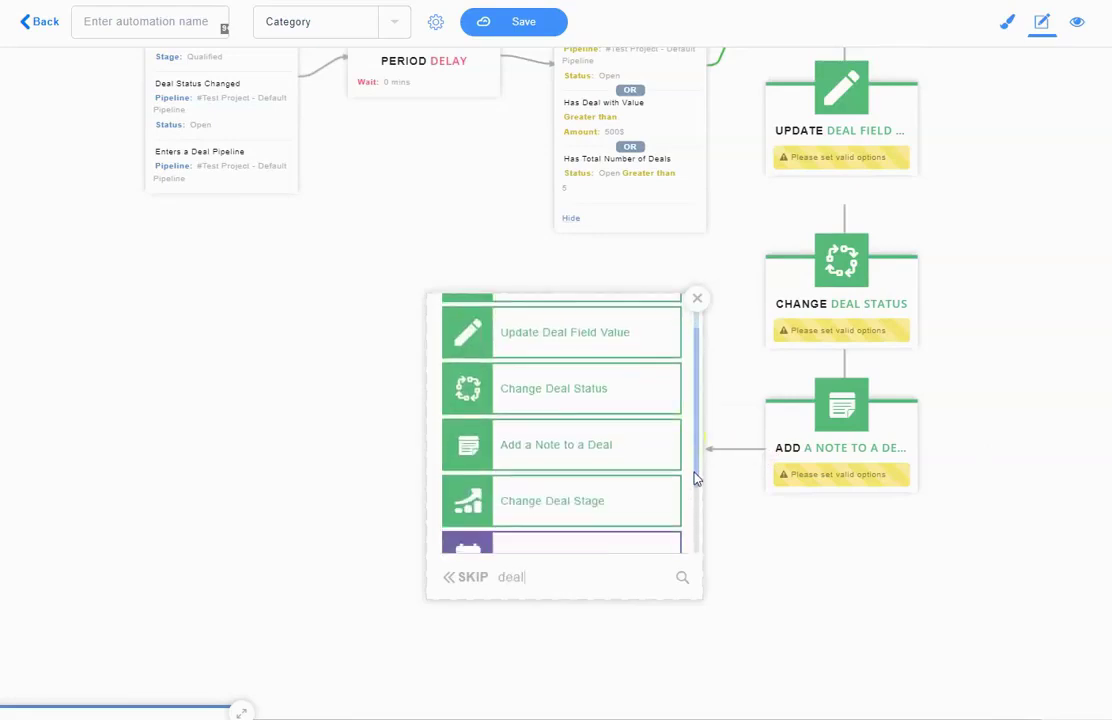
{"action": "left_click", "coordinate": [578, 511]}
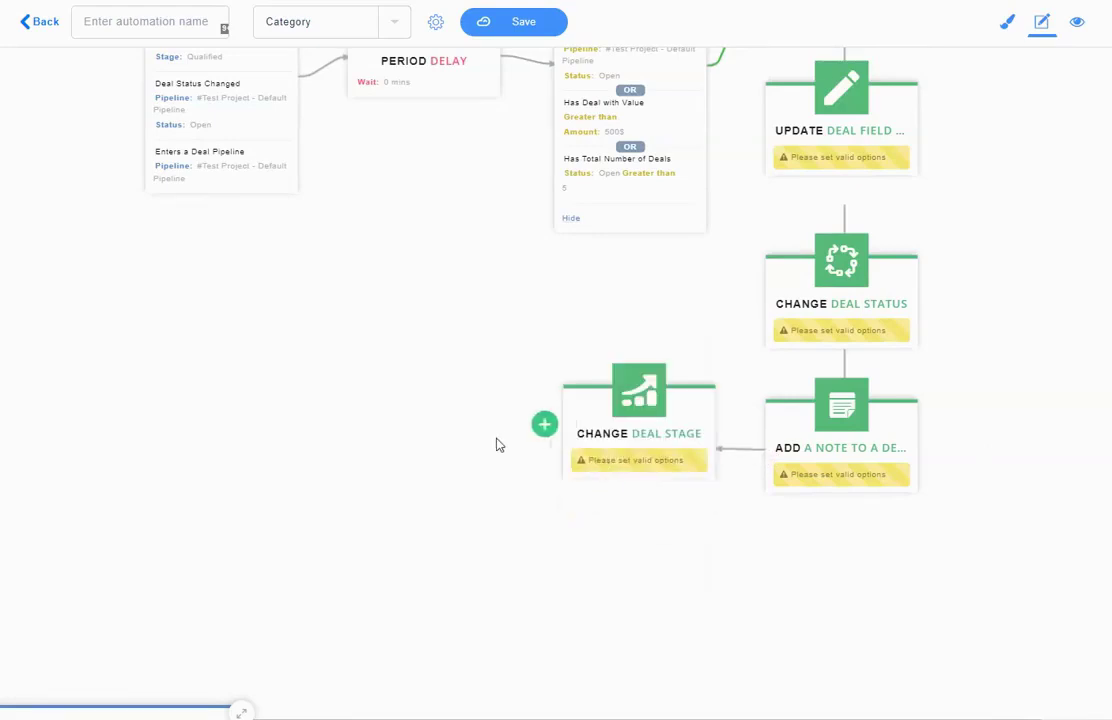
Finish the chain with Add a Deal Activity and Mark as Done a Deal Activity steps
{"action": "left_click", "coordinate": [563, 425]}
{"action": "type", "text": "d"}
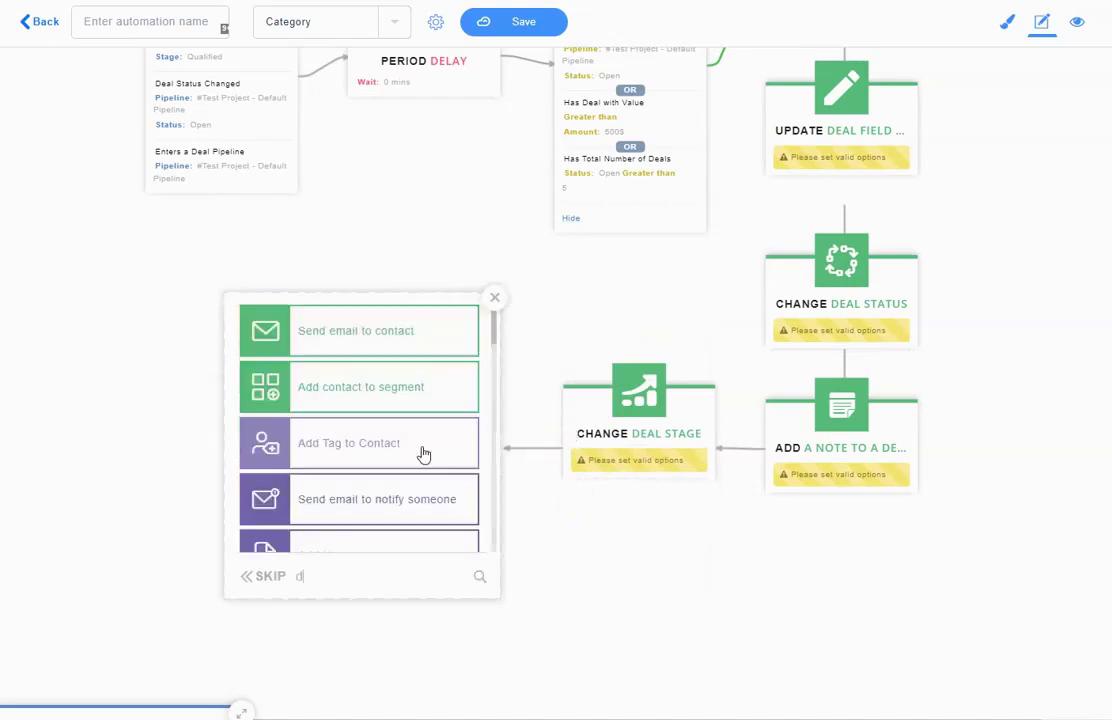
{"action": "type", "text": "eal"}
{"action": "scroll", "coordinate": [426, 451], "scroll_direction": "down", "scroll_amount": 1}
{"action": "scroll", "coordinate": [426, 451], "scroll_direction": "down", "scroll_amount": 1}
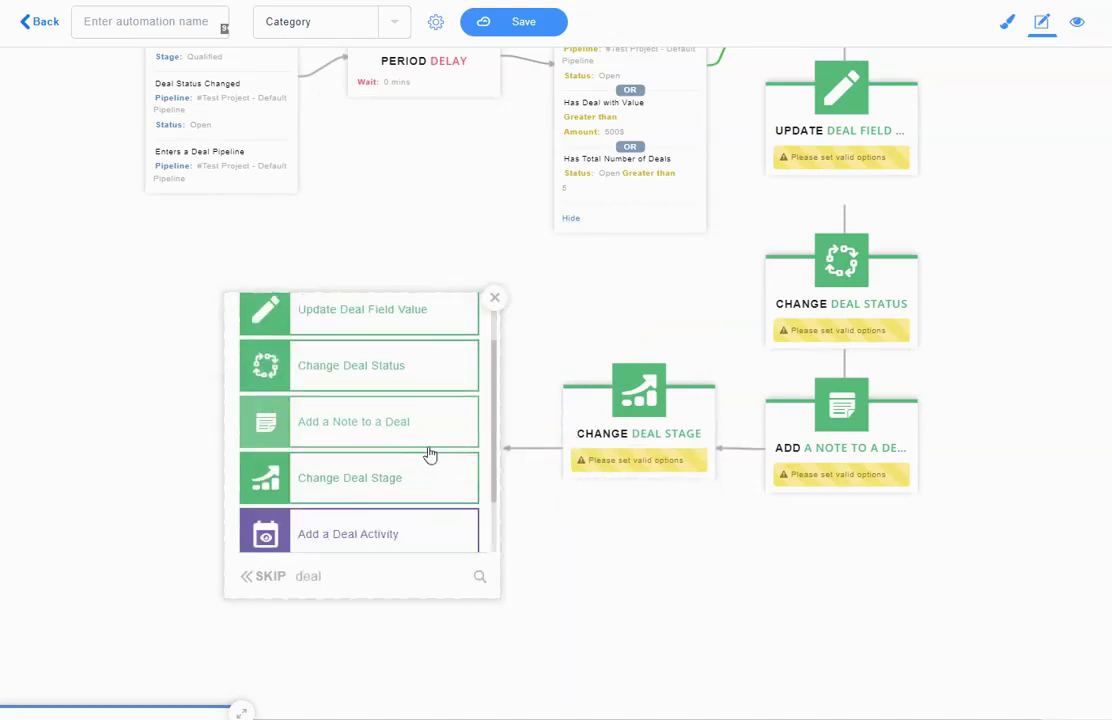
{"action": "scroll", "coordinate": [494, 440], "scroll_direction": "down", "scroll_amount": 1}
{"action": "scroll", "coordinate": [497, 453], "scroll_direction": "down", "scroll_amount": 1}
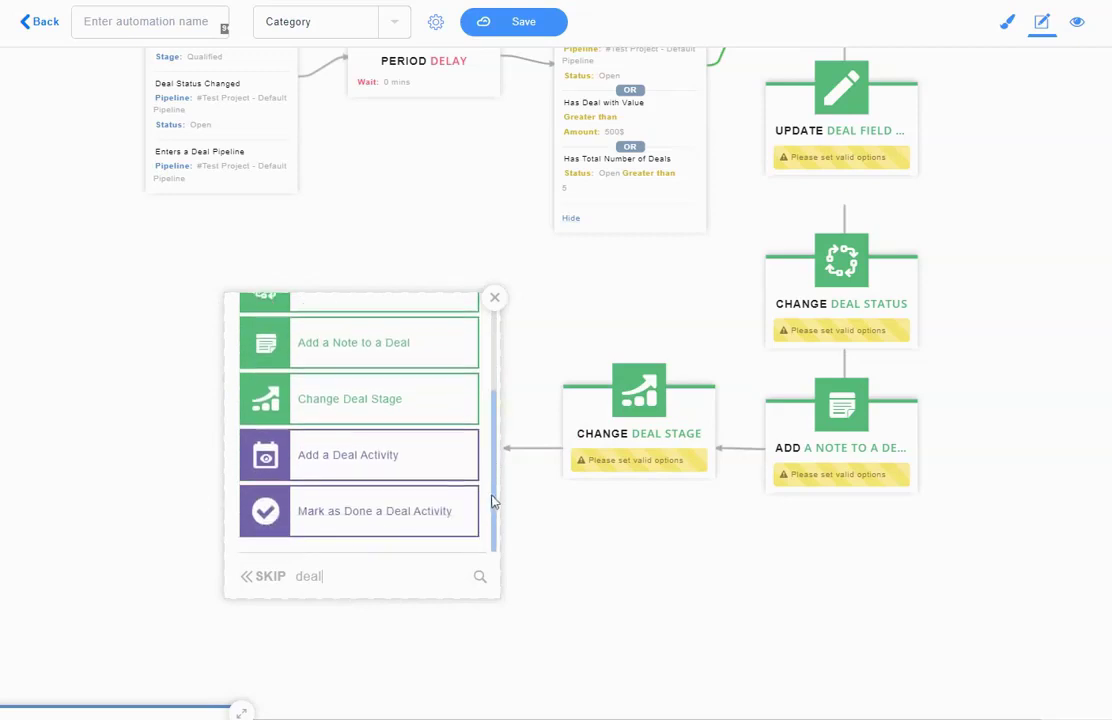
{"action": "left_click", "coordinate": [366, 468]}
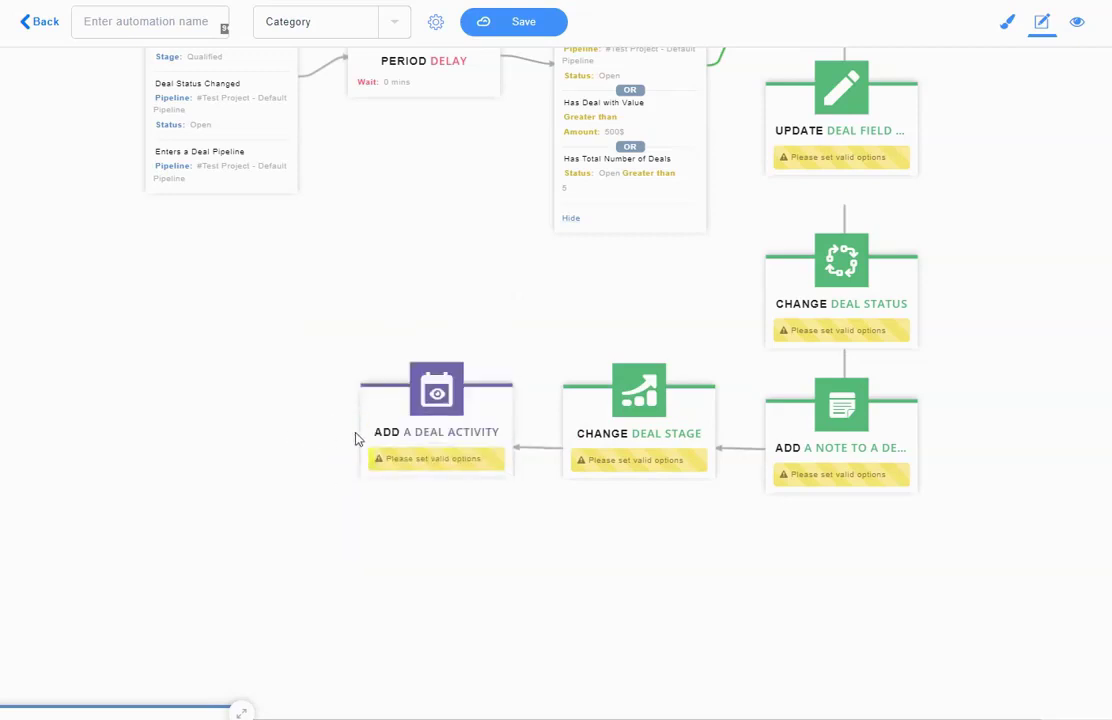
{"action": "left_click", "coordinate": [358, 436]}
{"action": "type", "text": "ac"}
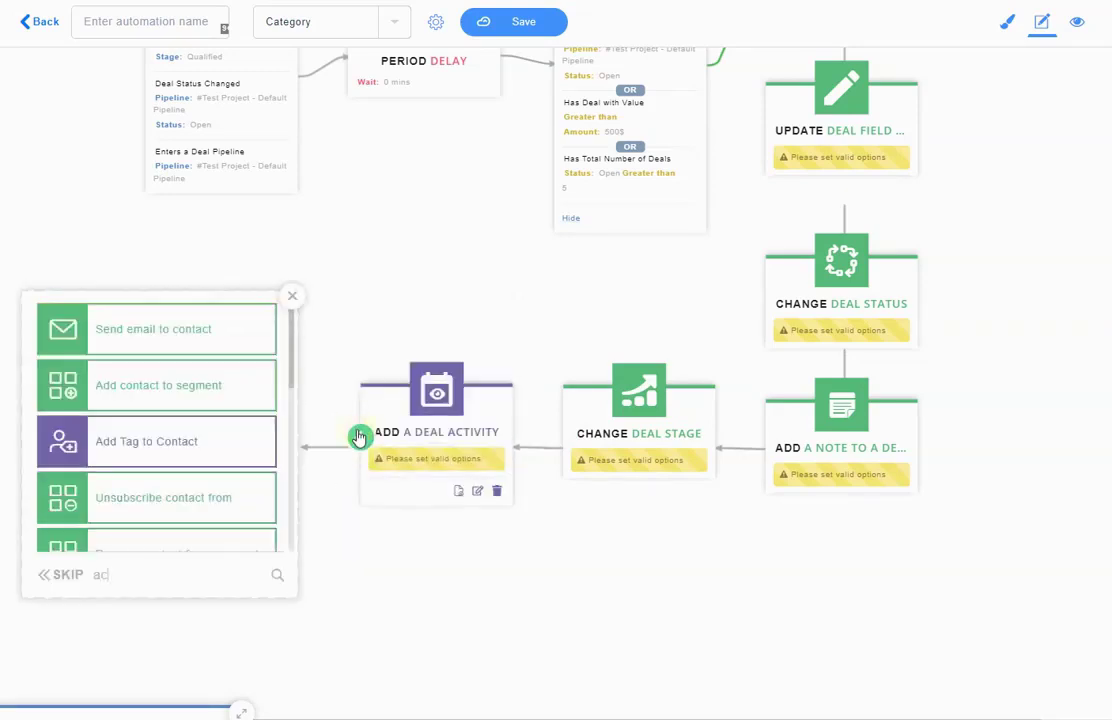
{"action": "type", "text": "tivi"}
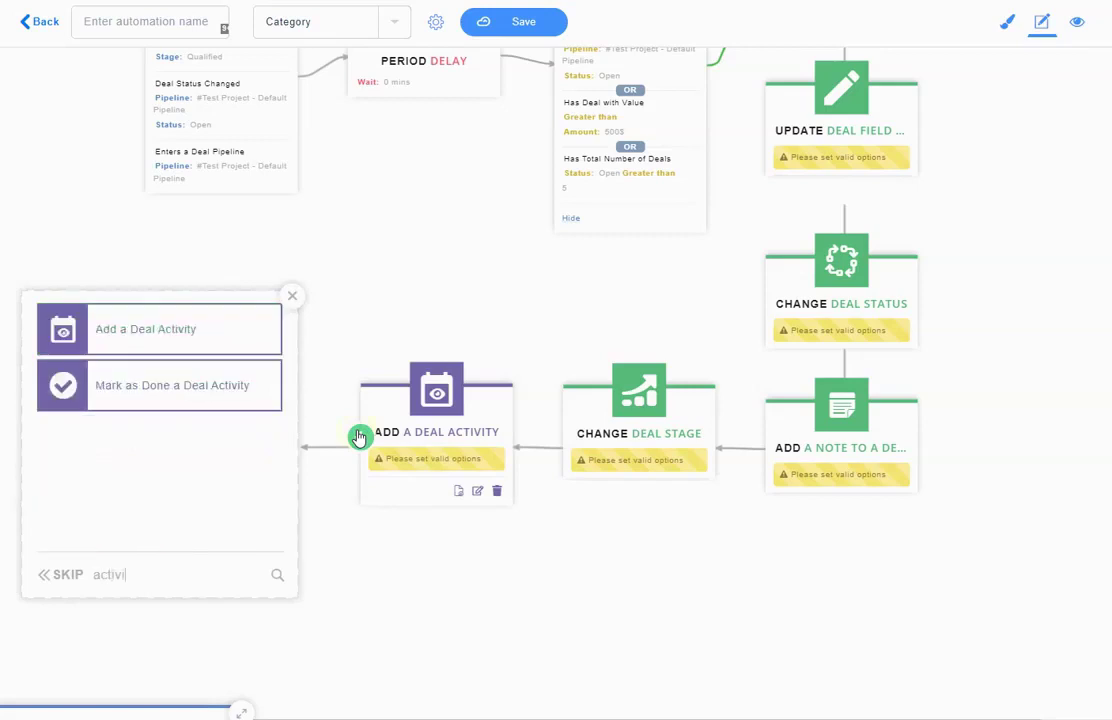
{"action": "left_click", "coordinate": [191, 384]}
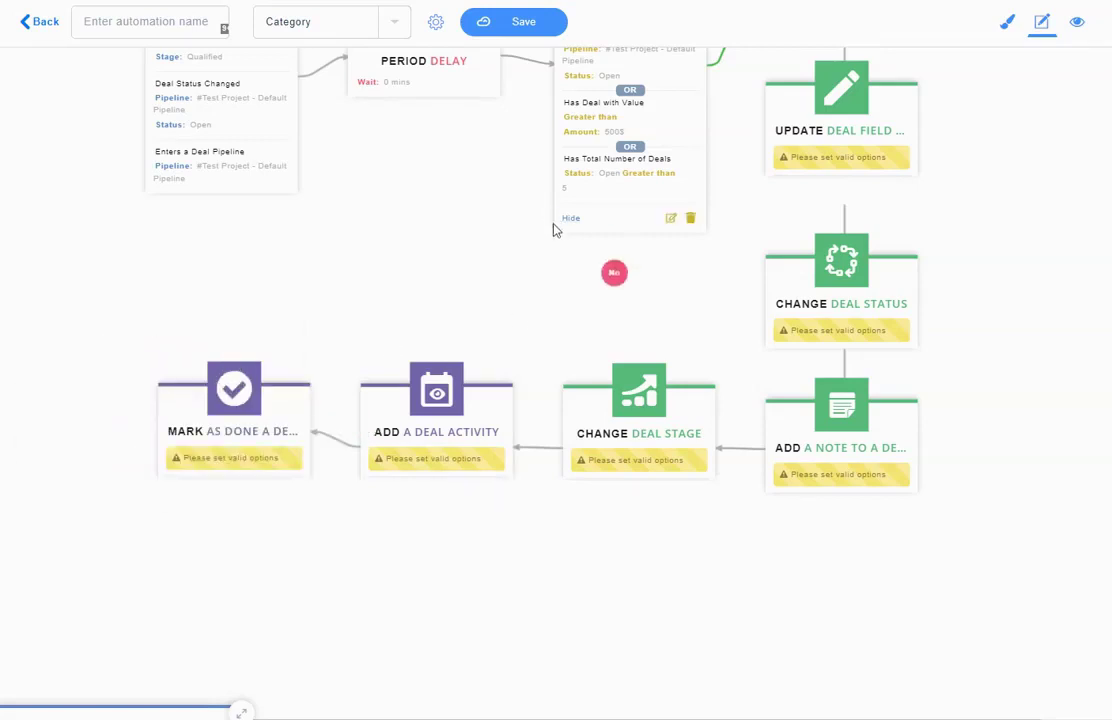
Nudge the Add a Deal node up and to the left on the canvas
{"action": "scroll", "coordinate": [675, 300], "scroll_direction": "up", "scroll_amount": 3}
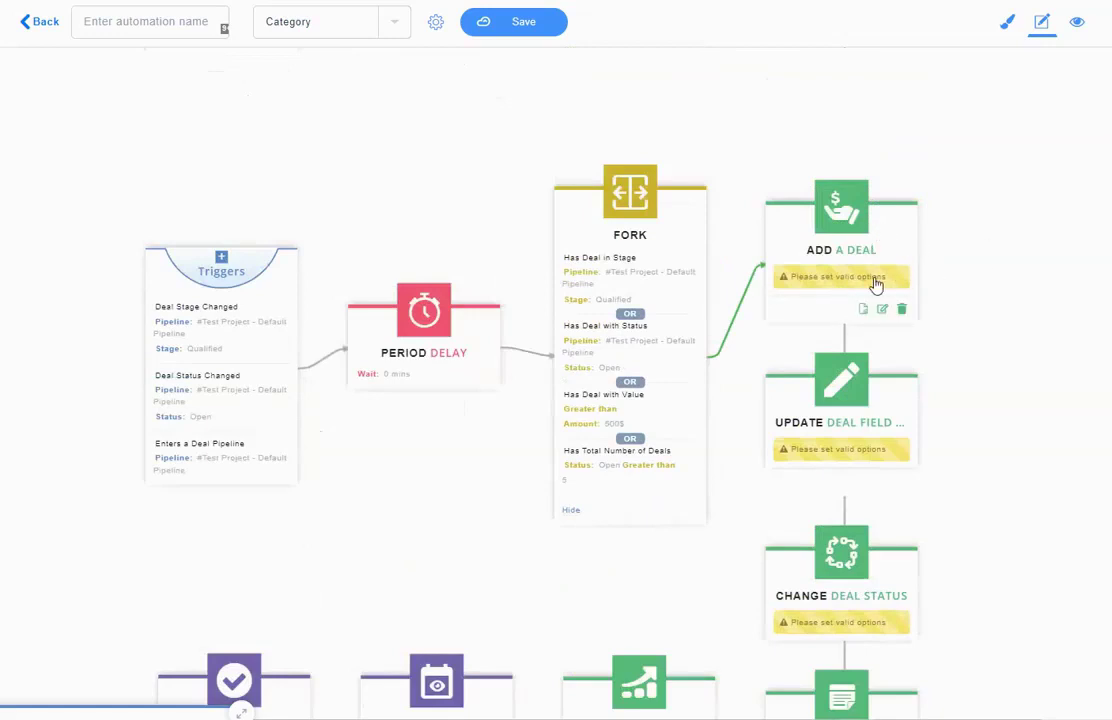
{"action": "left_click_drag", "start_coordinate": [876, 285], "coordinate": [816, 224]}
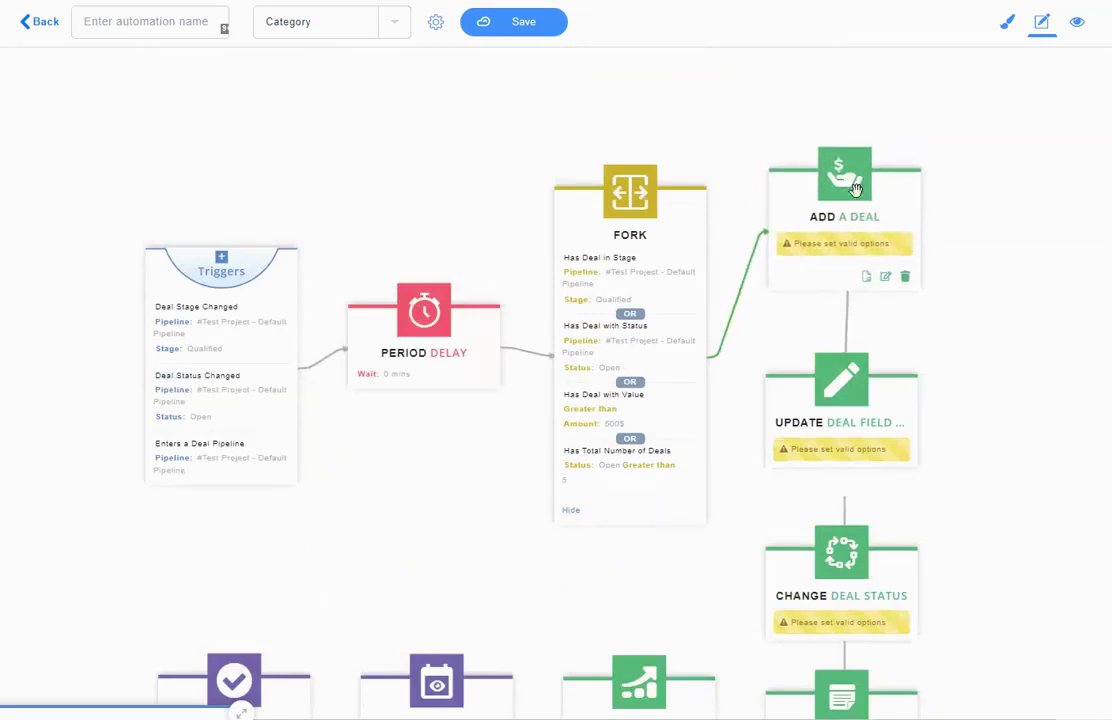
{"action": "scroll", "coordinate": [360, 546], "scroll_direction": "down", "scroll_amount": 1}
{"action": "scroll", "coordinate": [415, 495], "scroll_direction": "down", "scroll_amount": 1}
{"action": "scroll", "coordinate": [500, 484], "scroll_direction": "up", "scroll_amount": 1}
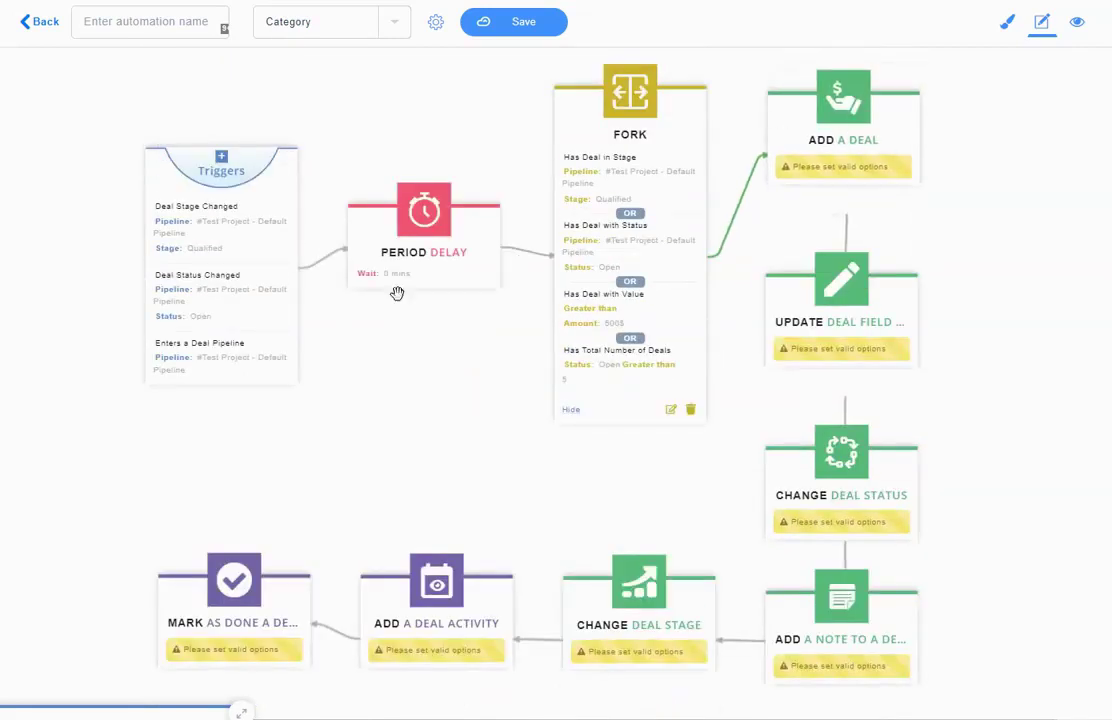
{"action": "mouse_move", "coordinate": [630, 300]}
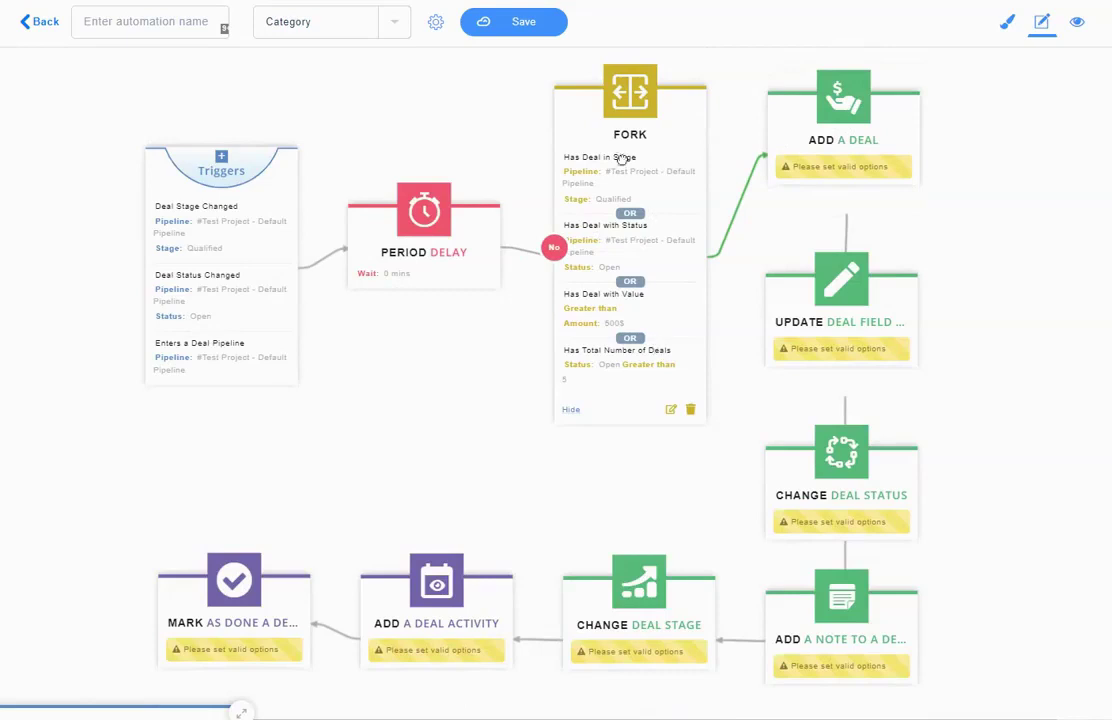
Set Add a Deal to Test Project Default Pipeline, Lead stage, Deal Title, $500, Entire Company
{"action": "left_click", "coordinate": [856, 168]}
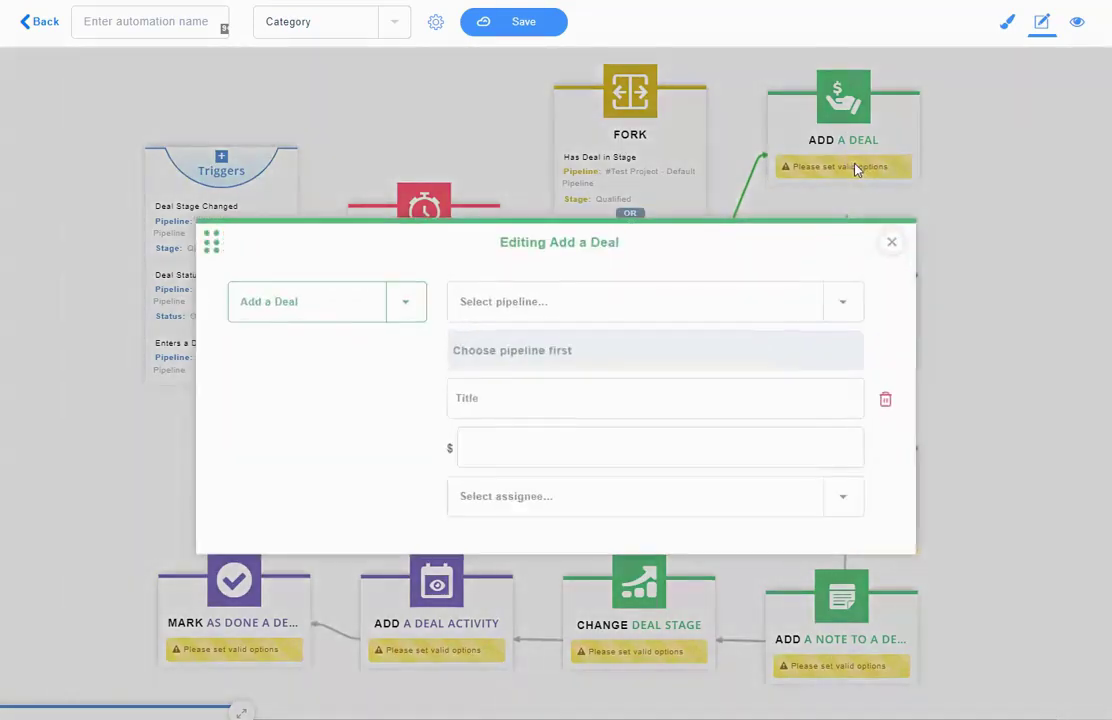
{"action": "left_click", "coordinate": [617, 300]}
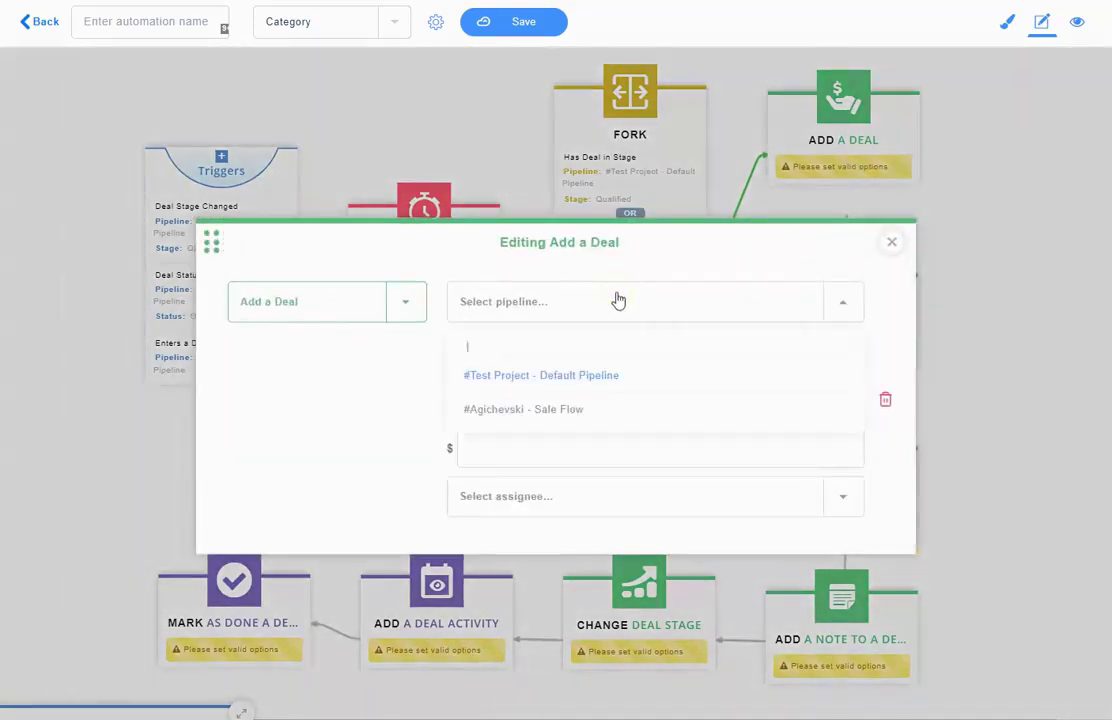
{"action": "left_click", "coordinate": [595, 377]}
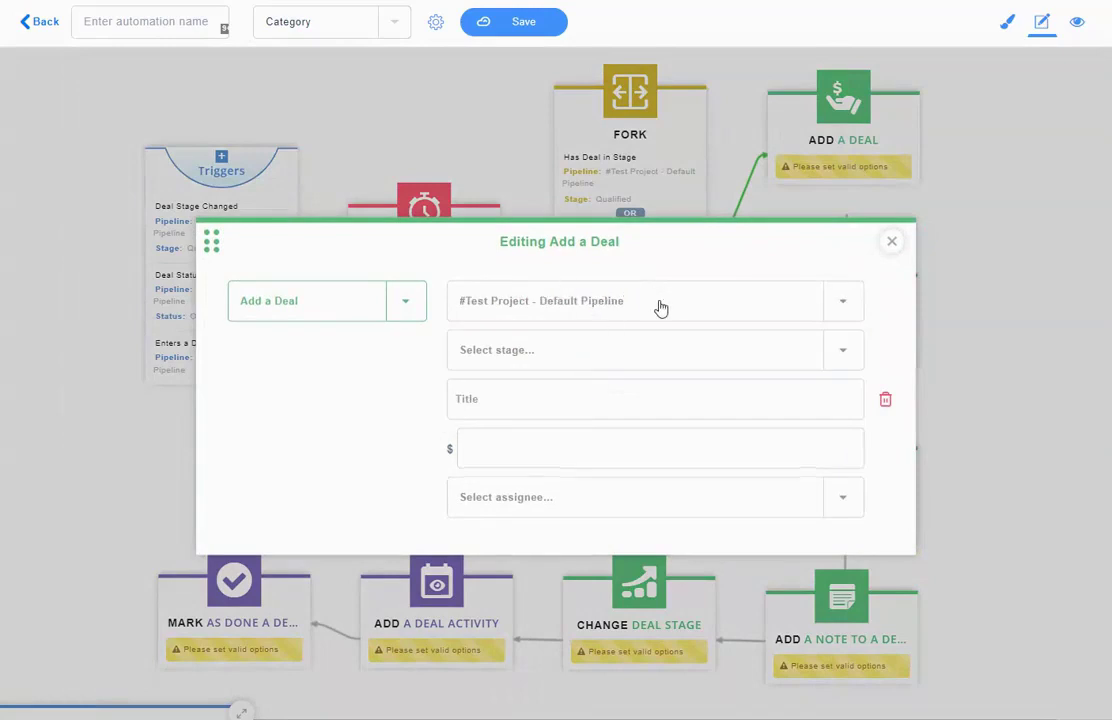
{"action": "left_click", "coordinate": [550, 351]}
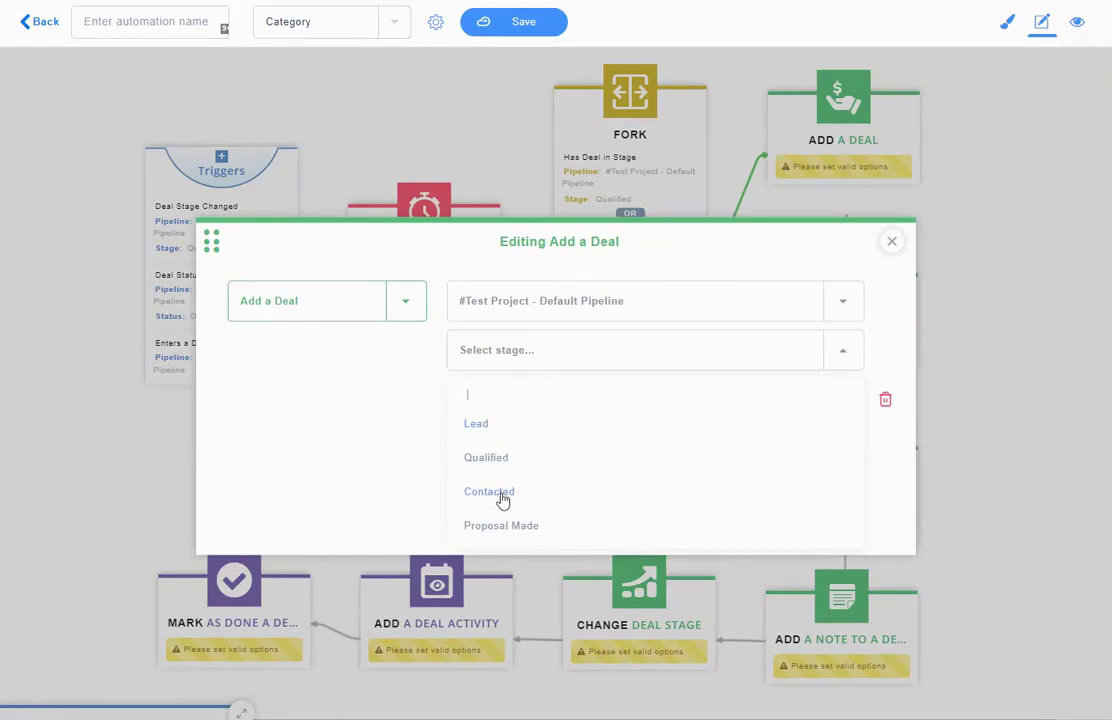
{"action": "left_click", "coordinate": [479, 426]}
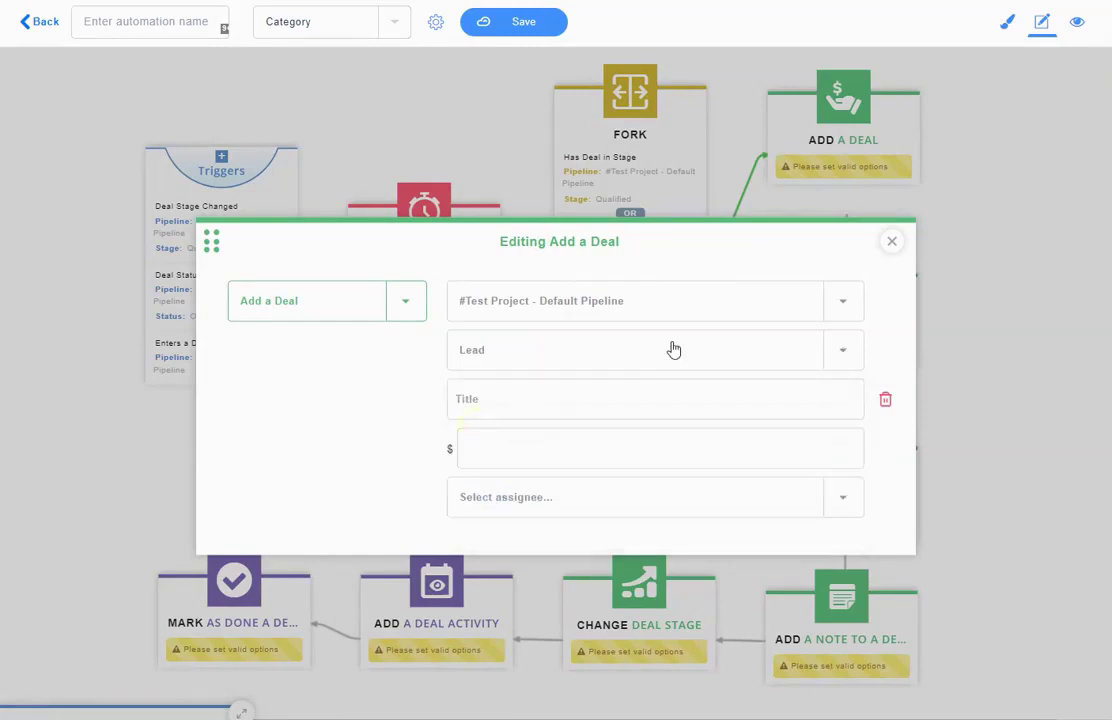
{"action": "left_click", "coordinate": [525, 404]}
{"action": "type", "text": "Deal Title"}
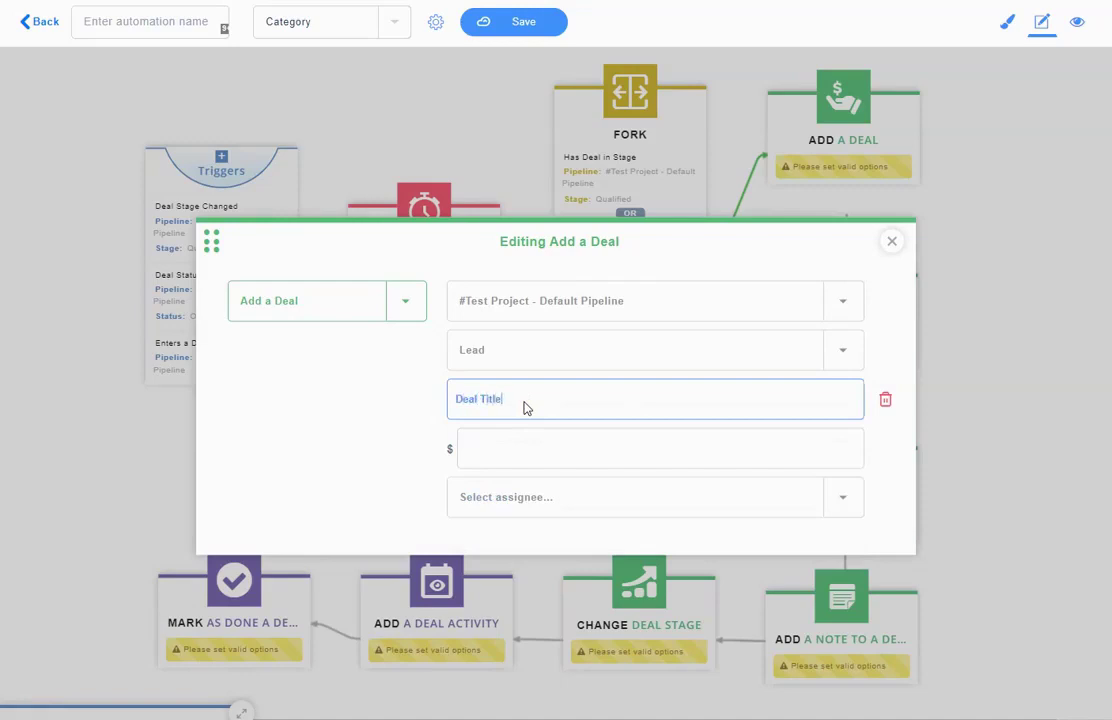
{"action": "key", "text": "Tab"}
{"action": "type", "text": "500"}
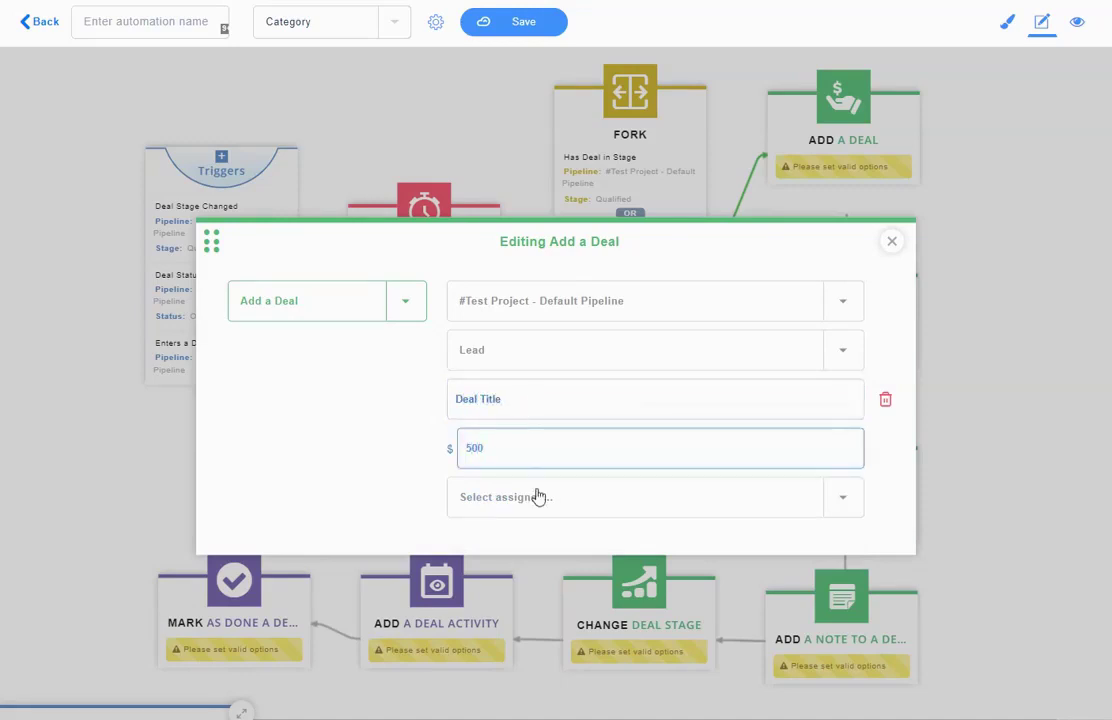
{"action": "left_click", "coordinate": [539, 494]}
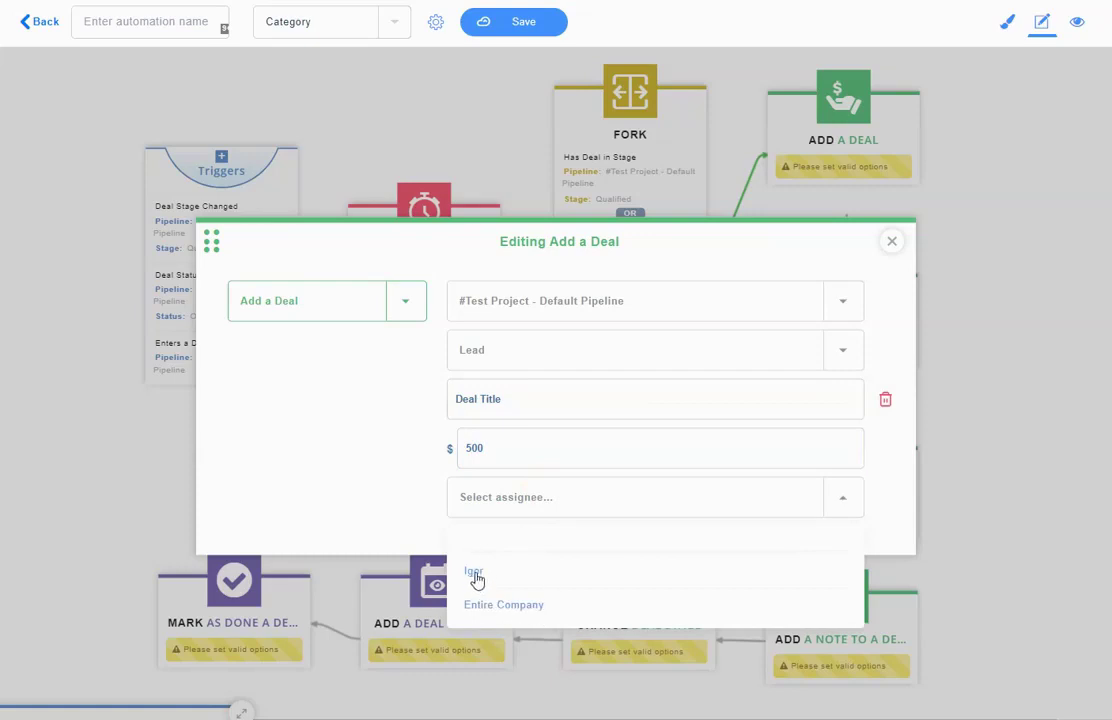
{"action": "left_click", "coordinate": [516, 606]}
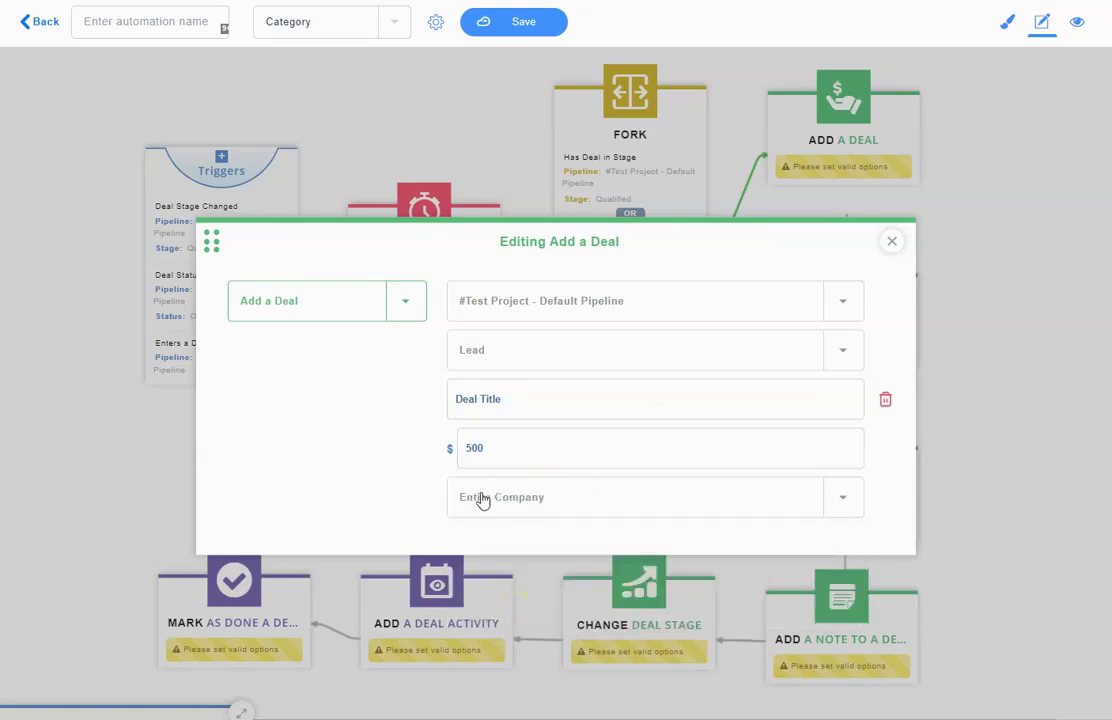
{"action": "left_click", "coordinate": [891, 241]}
{"action": "left_click", "coordinate": [855, 386]}
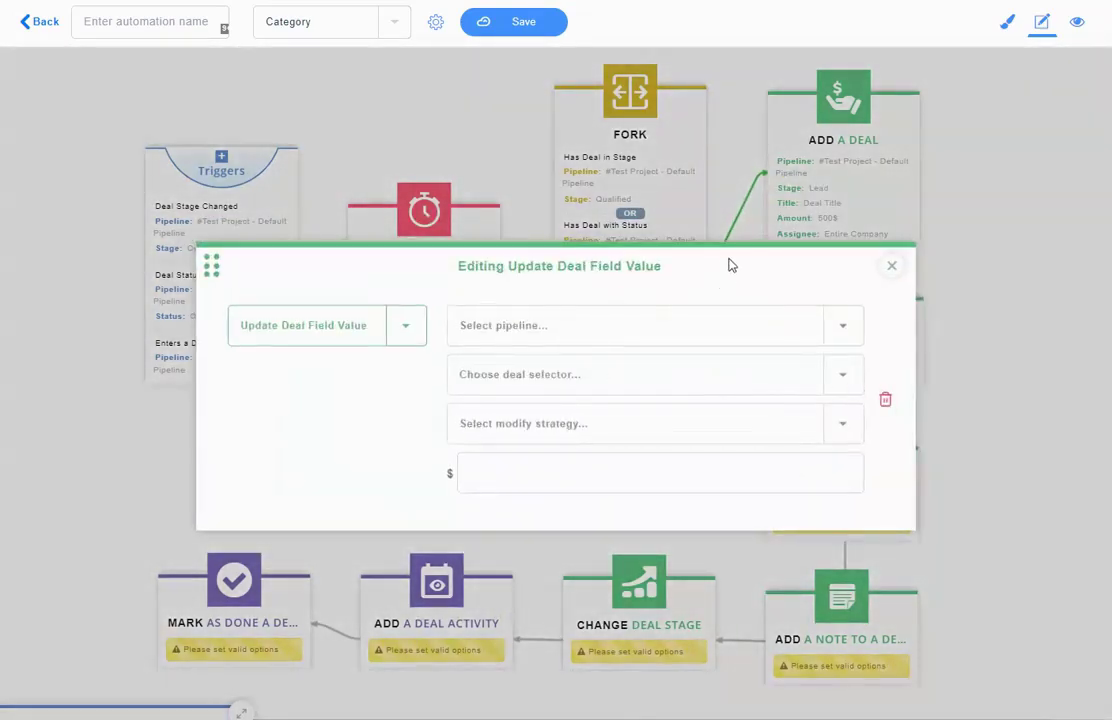
Set Update Deal Field Value to Test Project pipeline, most recent deal, increase by $800
{"action": "left_click", "coordinate": [522, 325]}
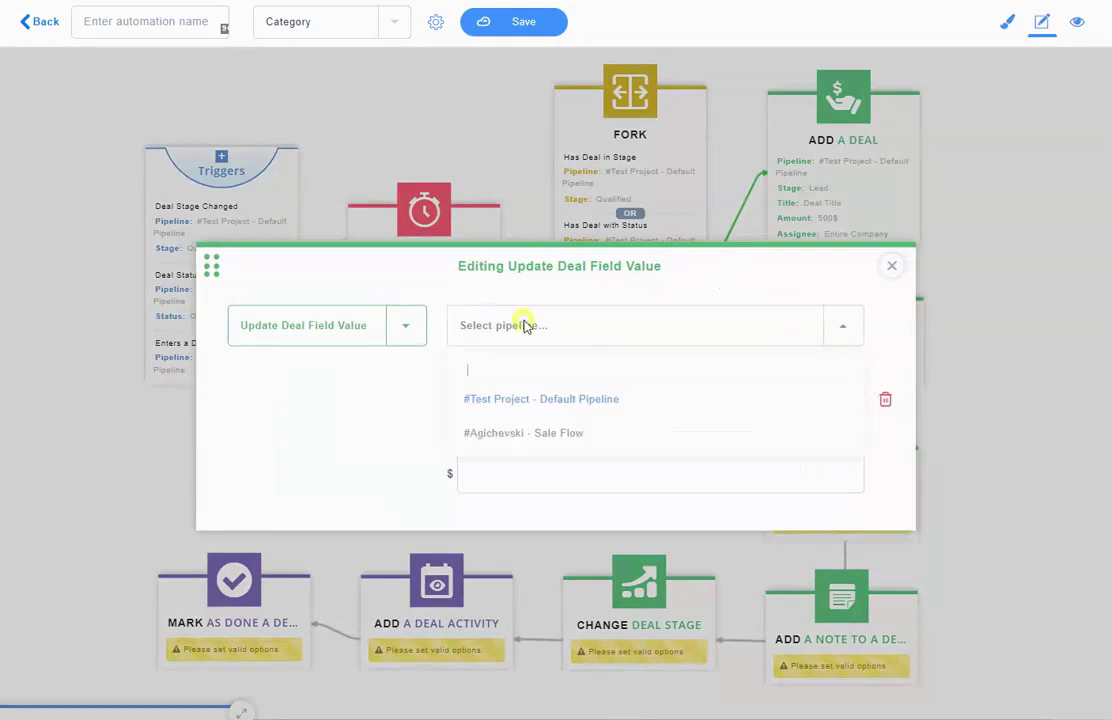
{"action": "left_click", "coordinate": [566, 399]}
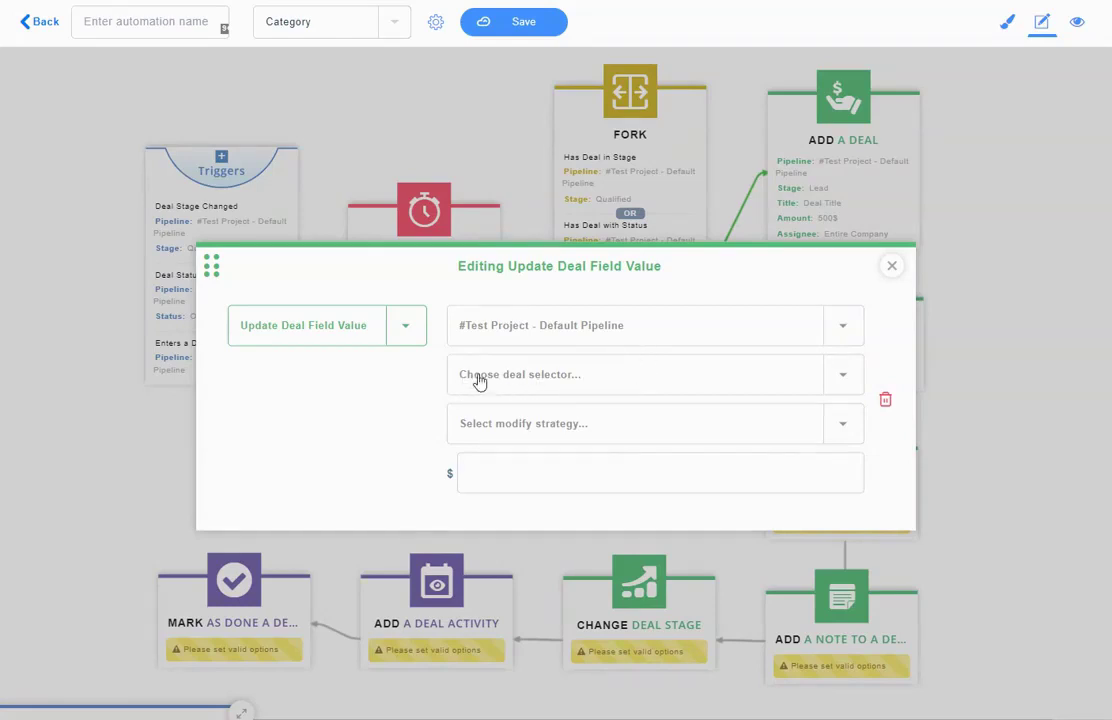
{"action": "left_click", "coordinate": [638, 380]}
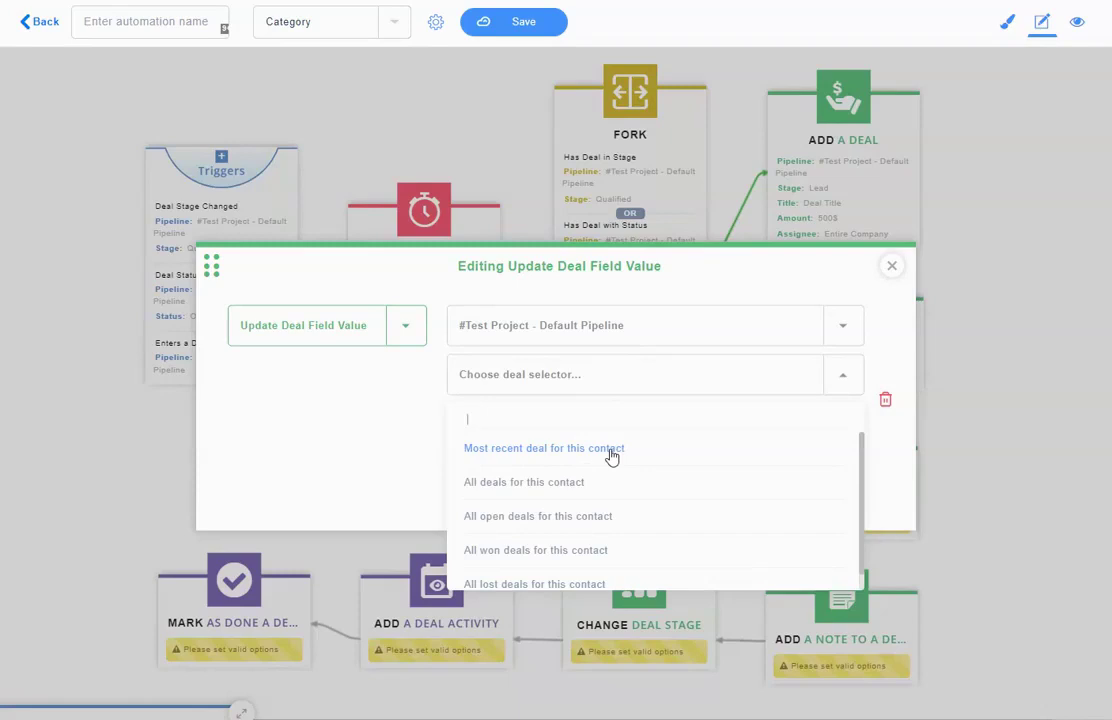
{"action": "left_click", "coordinate": [612, 457]}
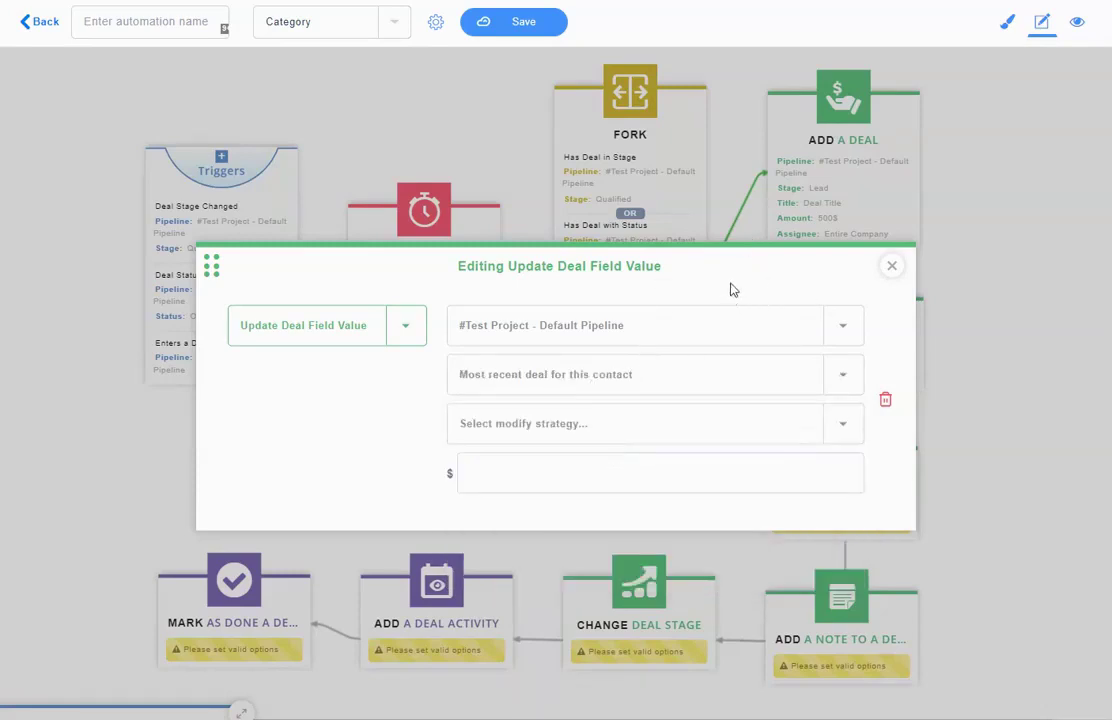
{"action": "left_click", "coordinate": [518, 425]}
{"action": "left_click", "coordinate": [500, 470]}
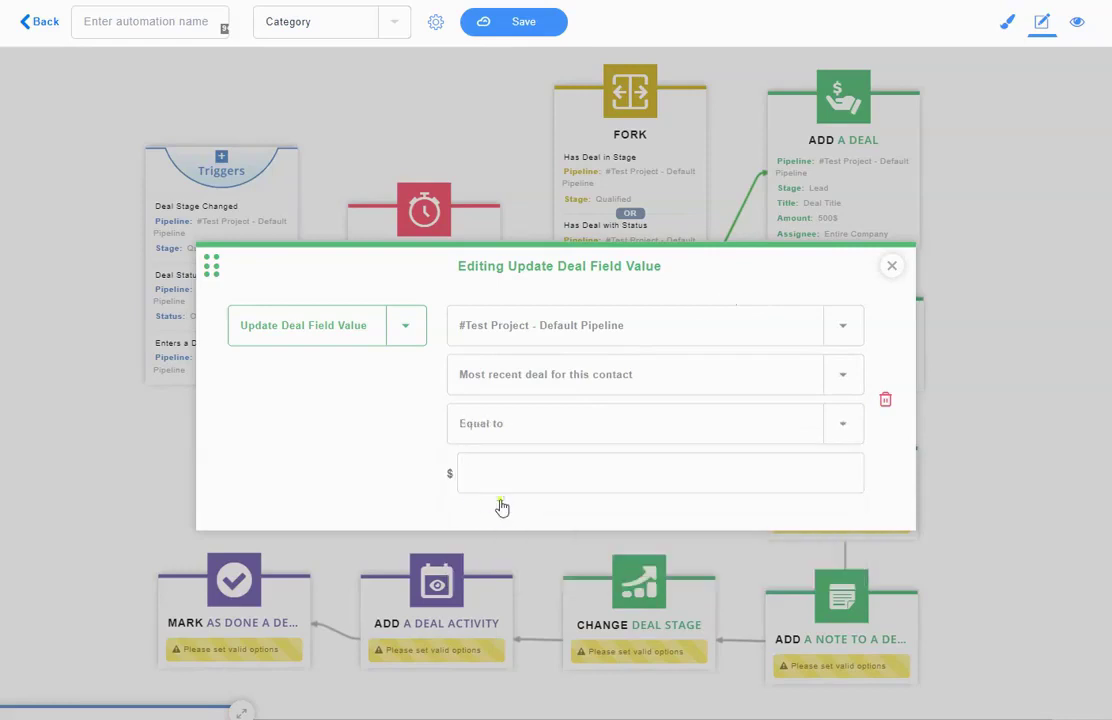
{"action": "left_click", "coordinate": [534, 479]}
{"action": "type", "text": "0"}
{"action": "left_click", "coordinate": [489, 430]}
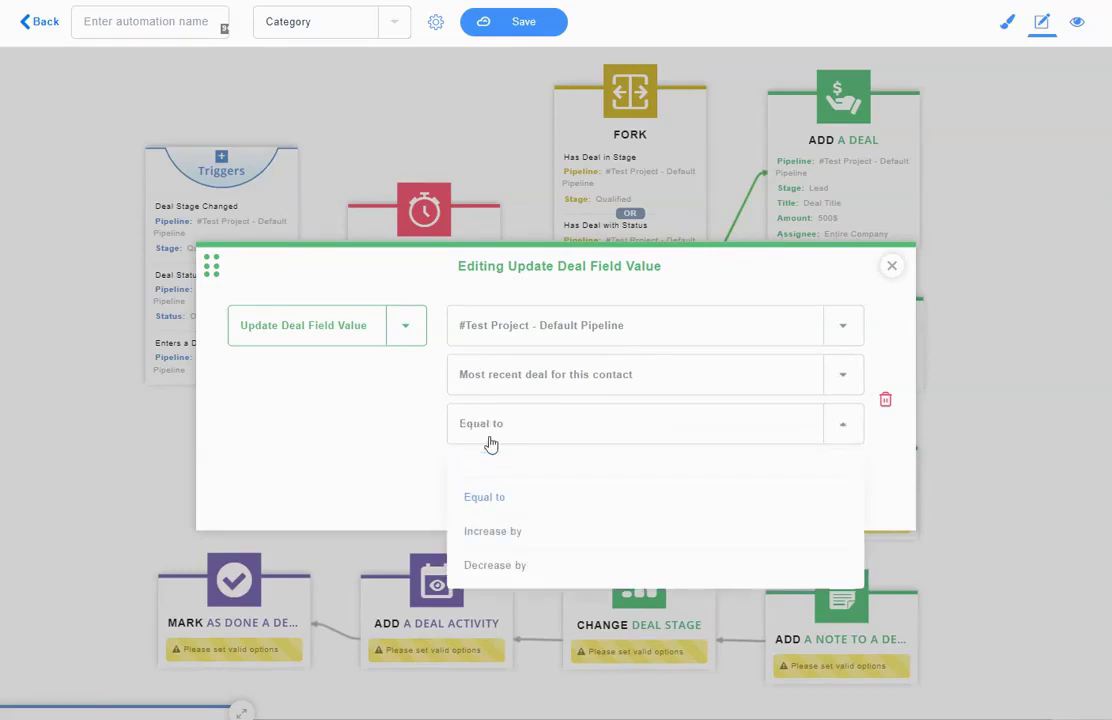
{"action": "left_click", "coordinate": [511, 530]}
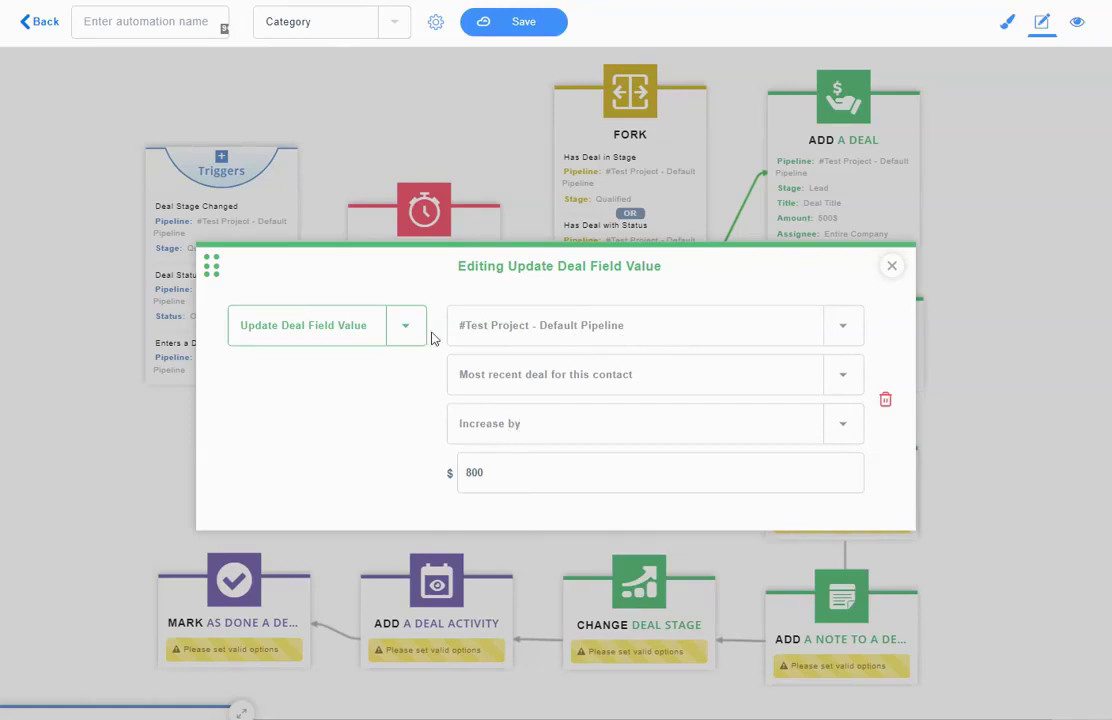
Try the all-deals selector, then revert to 'Most recent deal for this contact'
{"action": "left_click", "coordinate": [593, 382]}
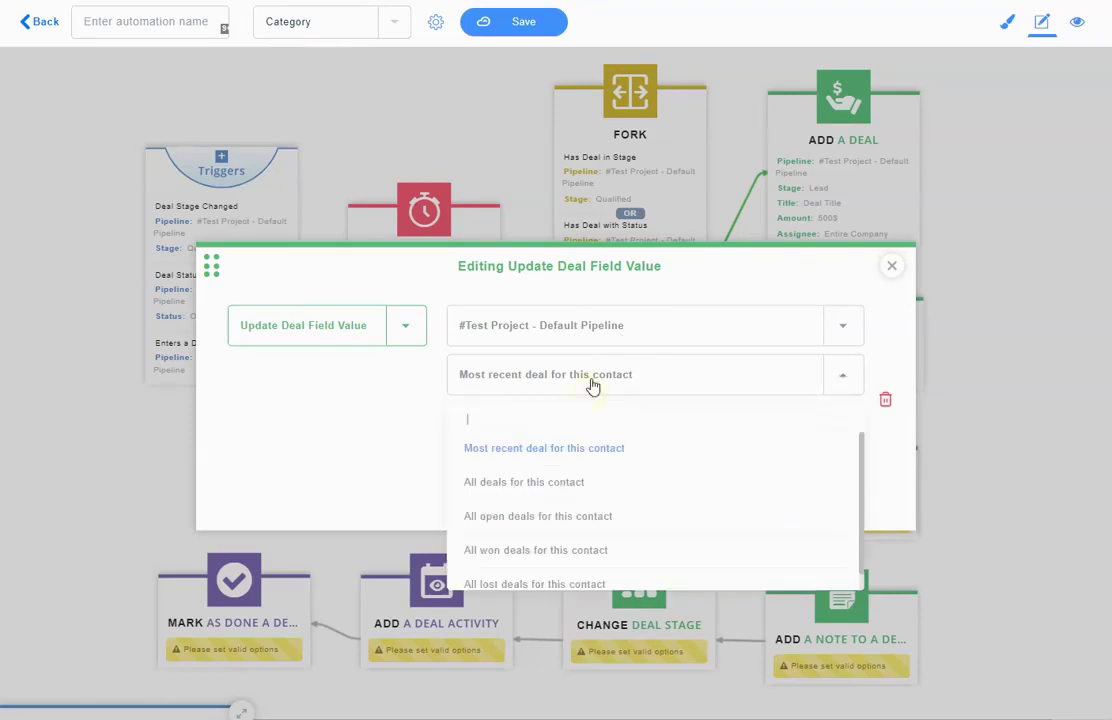
{"action": "scroll", "coordinate": [640, 473], "scroll_direction": "down", "scroll_amount": 1}
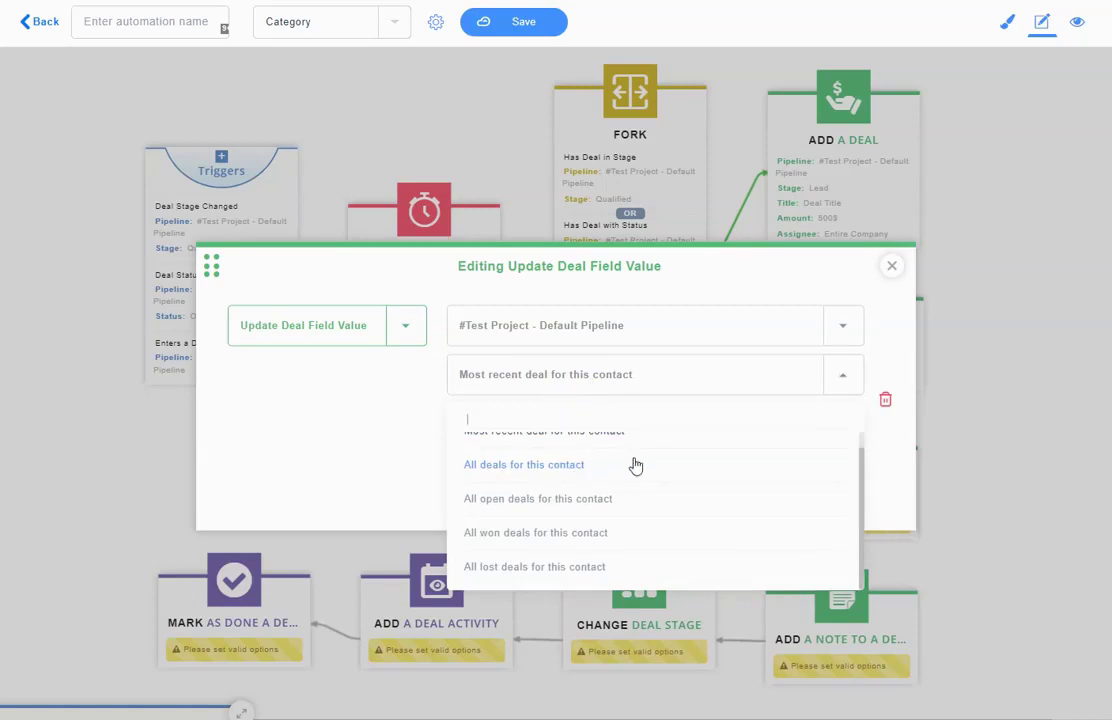
{"action": "scroll", "coordinate": [635, 466], "scroll_direction": "up", "scroll_amount": 1}
{"action": "scroll", "coordinate": [635, 466], "scroll_direction": "down", "scroll_amount": 1}
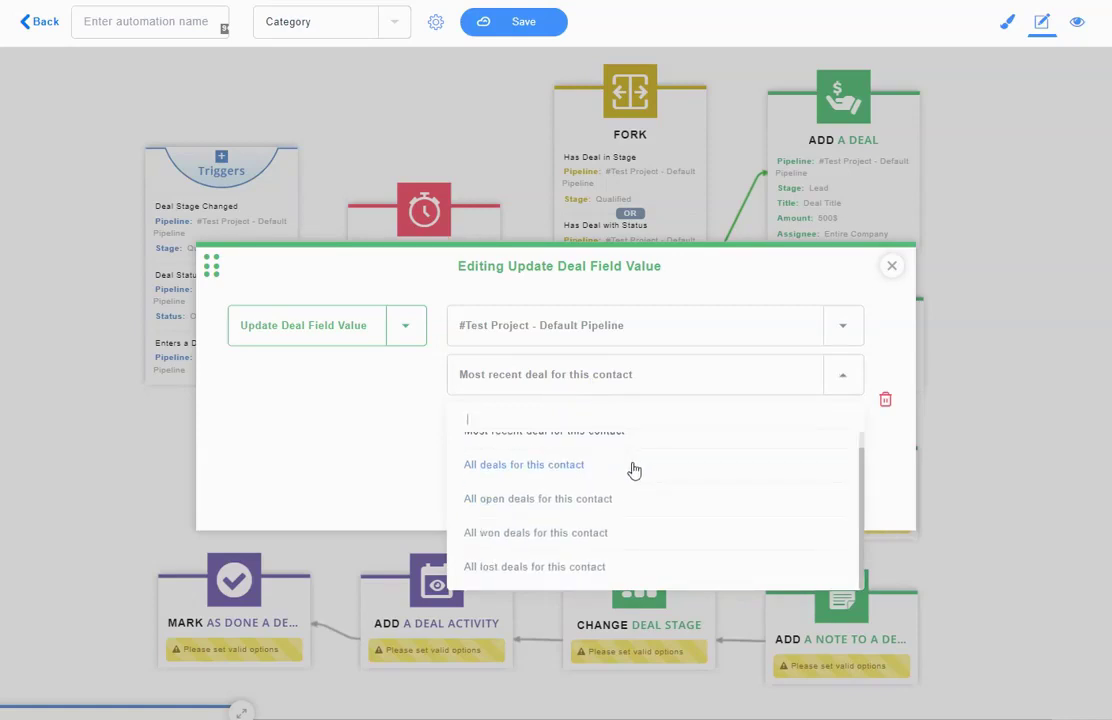
{"action": "left_click", "coordinate": [566, 468]}
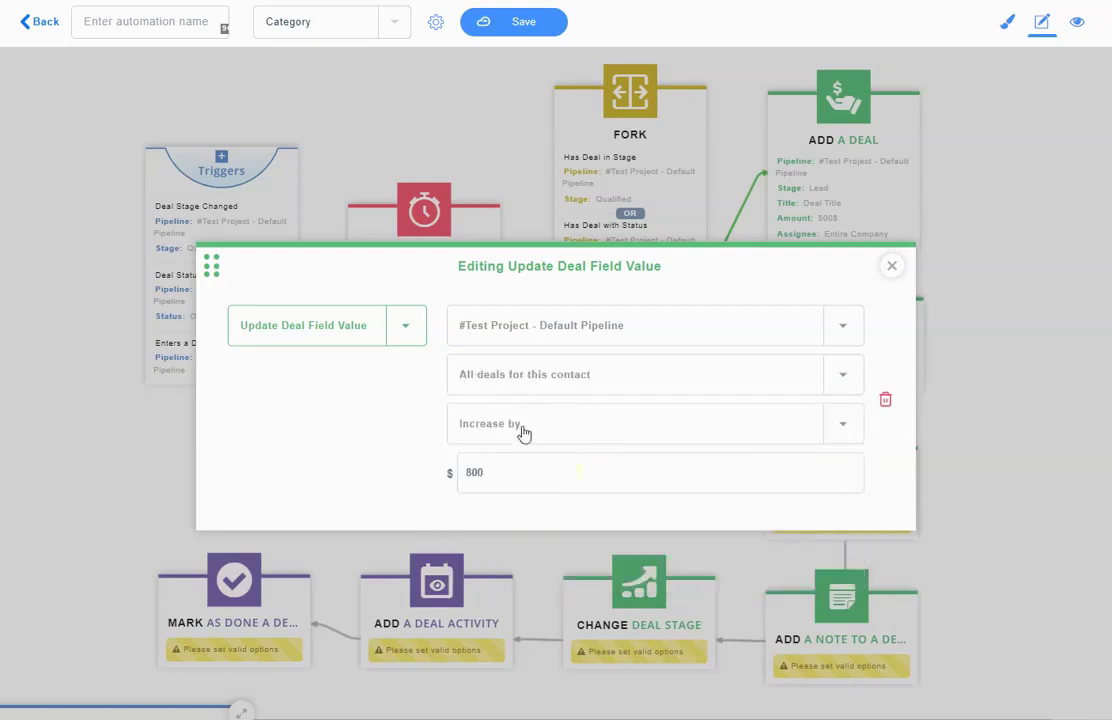
{"action": "left_click", "coordinate": [569, 386]}
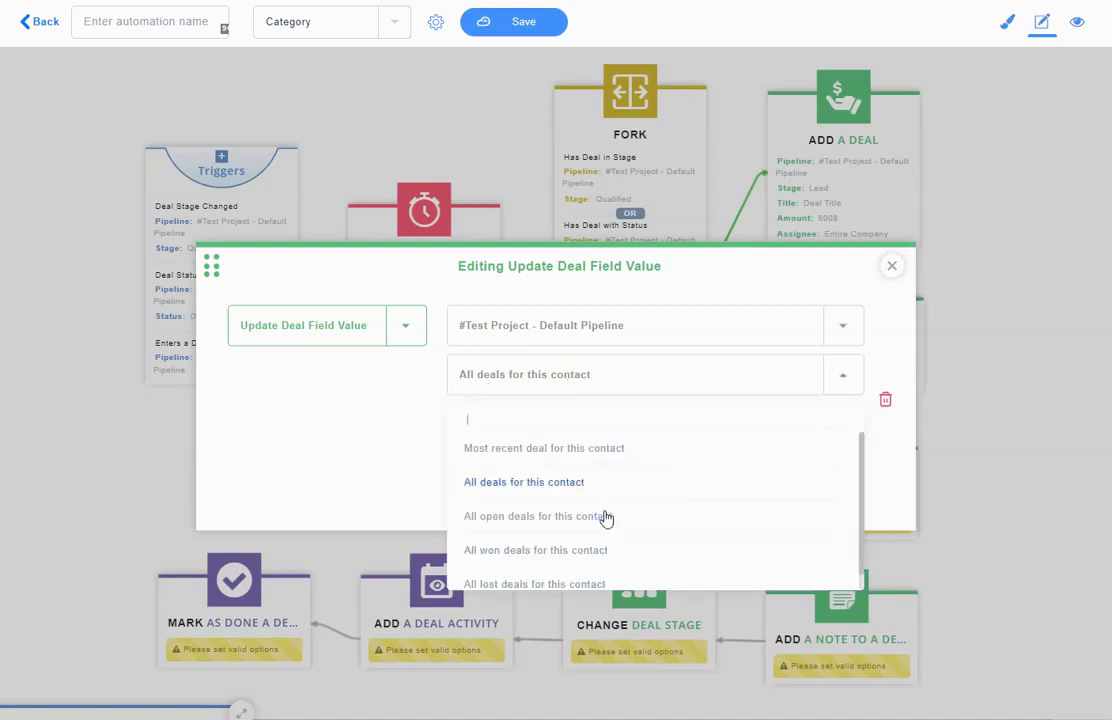
{"action": "scroll", "coordinate": [550, 525], "scroll_direction": "down", "scroll_amount": 1}
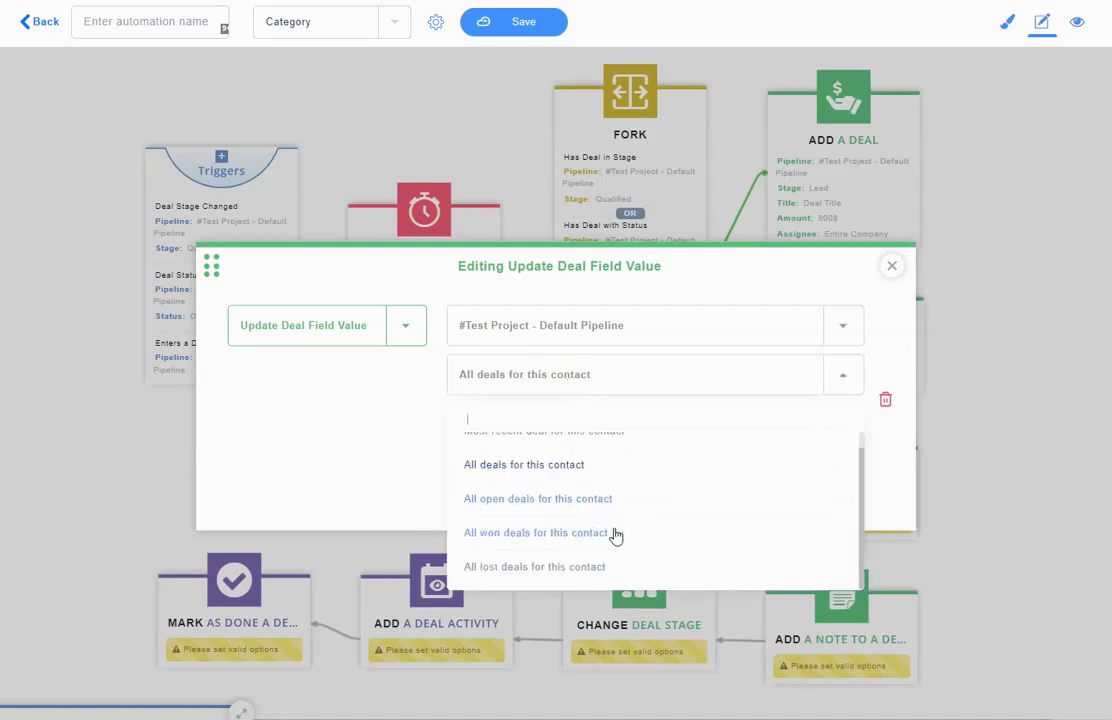
{"action": "left_click", "coordinate": [534, 378]}
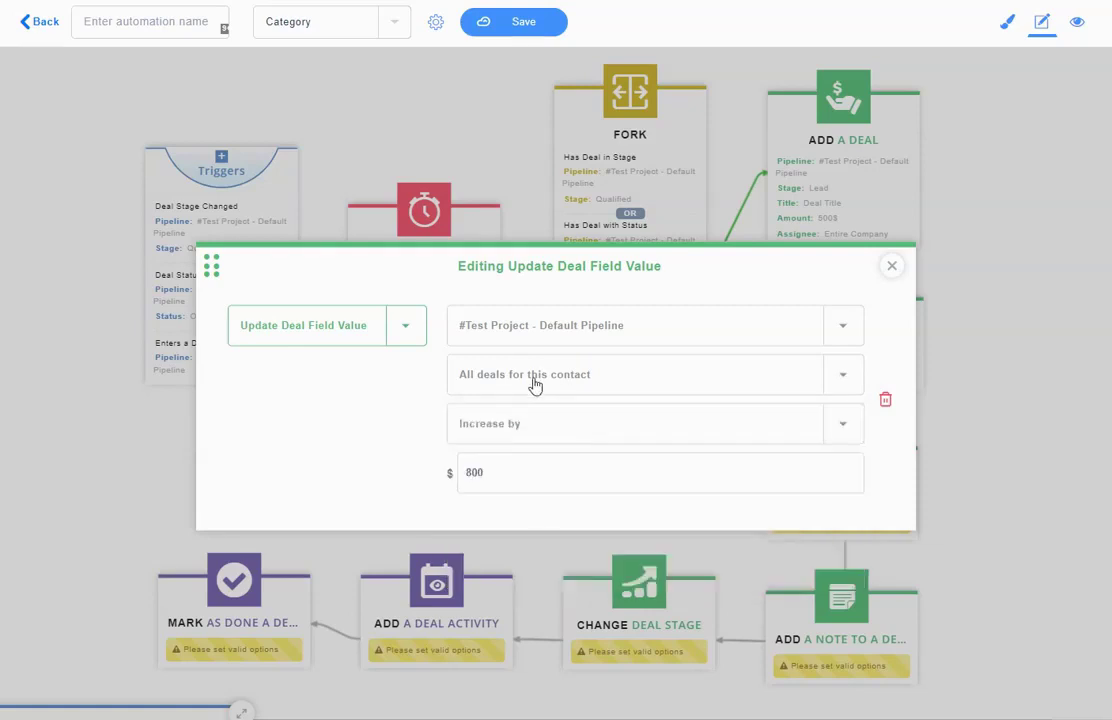
{"action": "left_click", "coordinate": [355, 417]}
{"action": "left_click", "coordinate": [507, 382]}
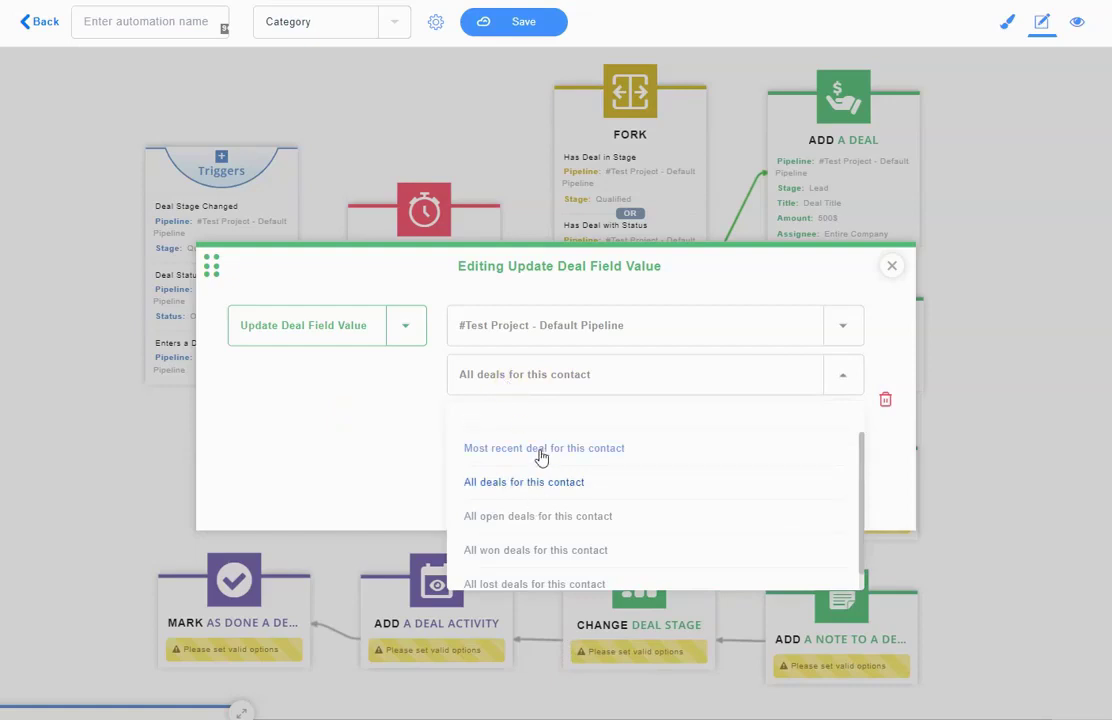
{"action": "left_click", "coordinate": [541, 450]}
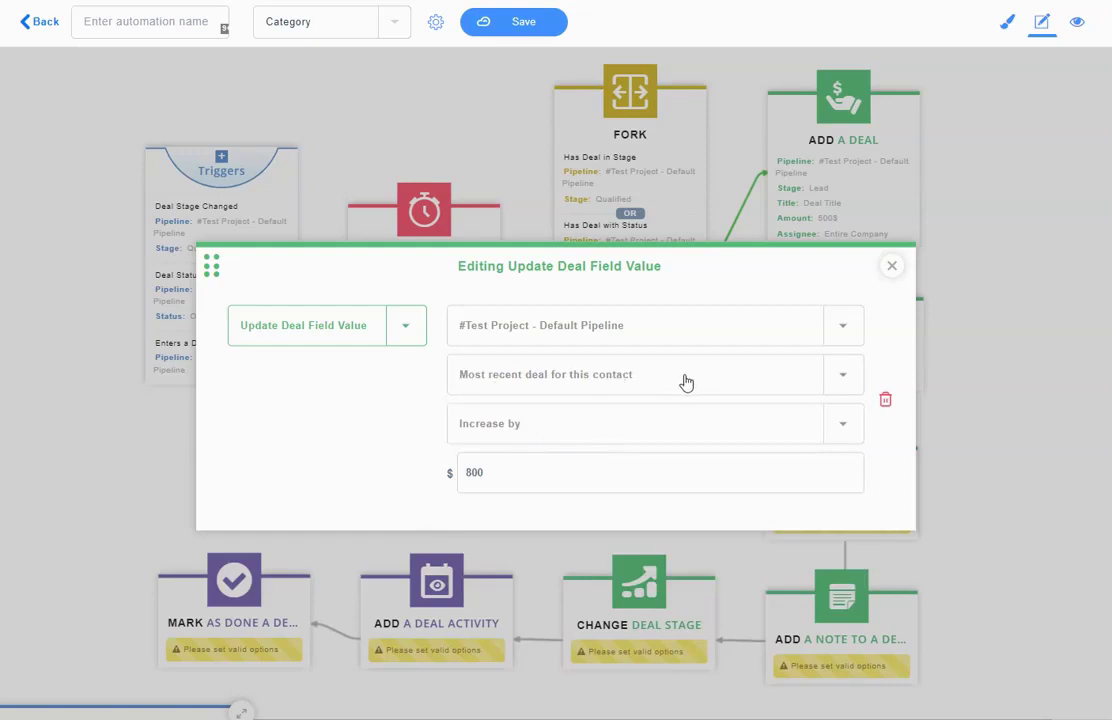
{"action": "left_click", "coordinate": [686, 383]}
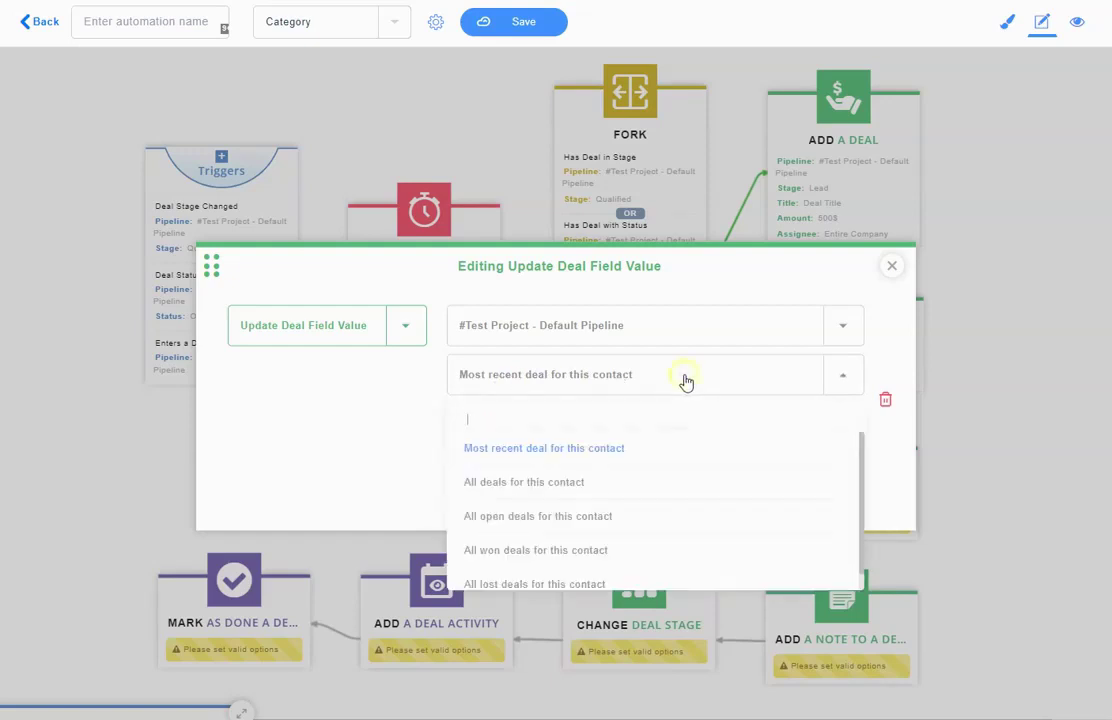
{"action": "scroll", "coordinate": [635, 522], "scroll_direction": "down", "scroll_amount": 1}
{"action": "scroll", "coordinate": [553, 509], "scroll_direction": "up", "scroll_amount": 1}
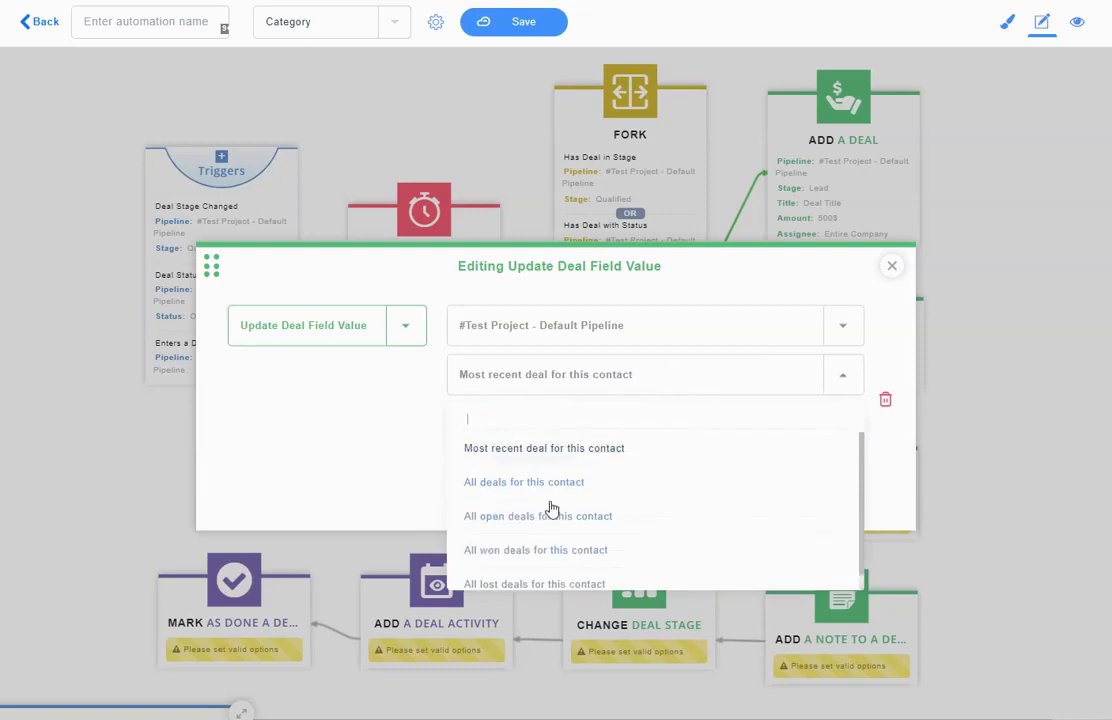
{"action": "left_click", "coordinate": [760, 282]}
Give Change Deal Status the Test Project pipeline, initially Open status on the most recent deal
{"action": "left_click", "coordinate": [892, 265]}
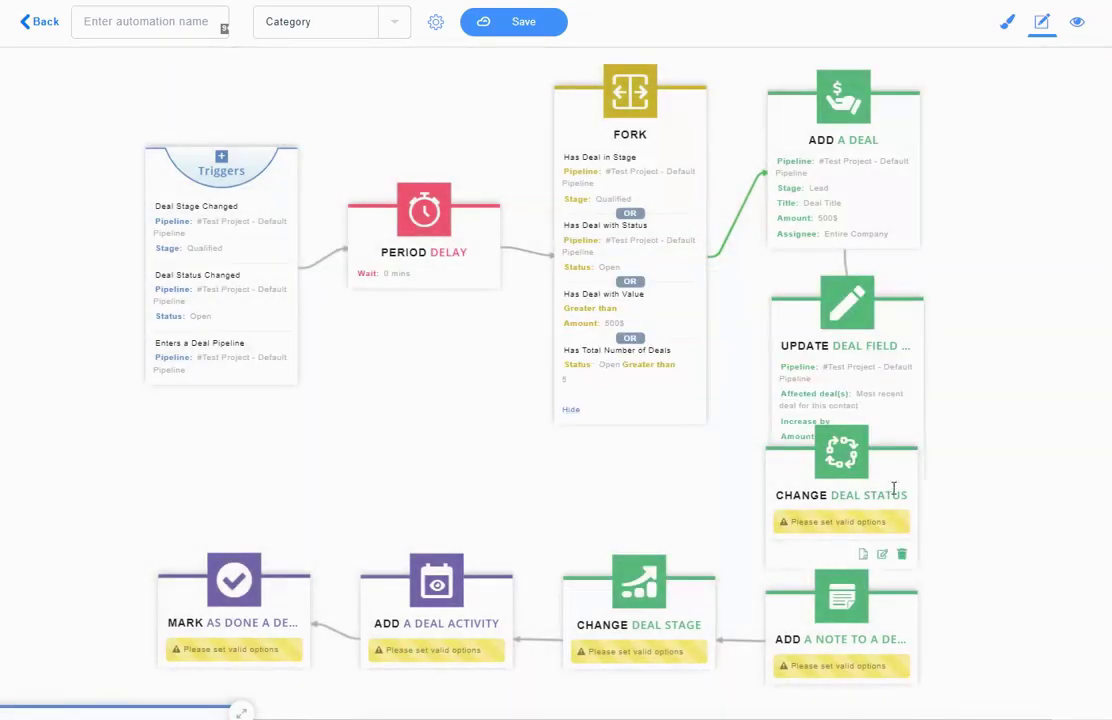
{"action": "scroll", "coordinate": [1005, 530], "scroll_direction": "down", "scroll_amount": 1}
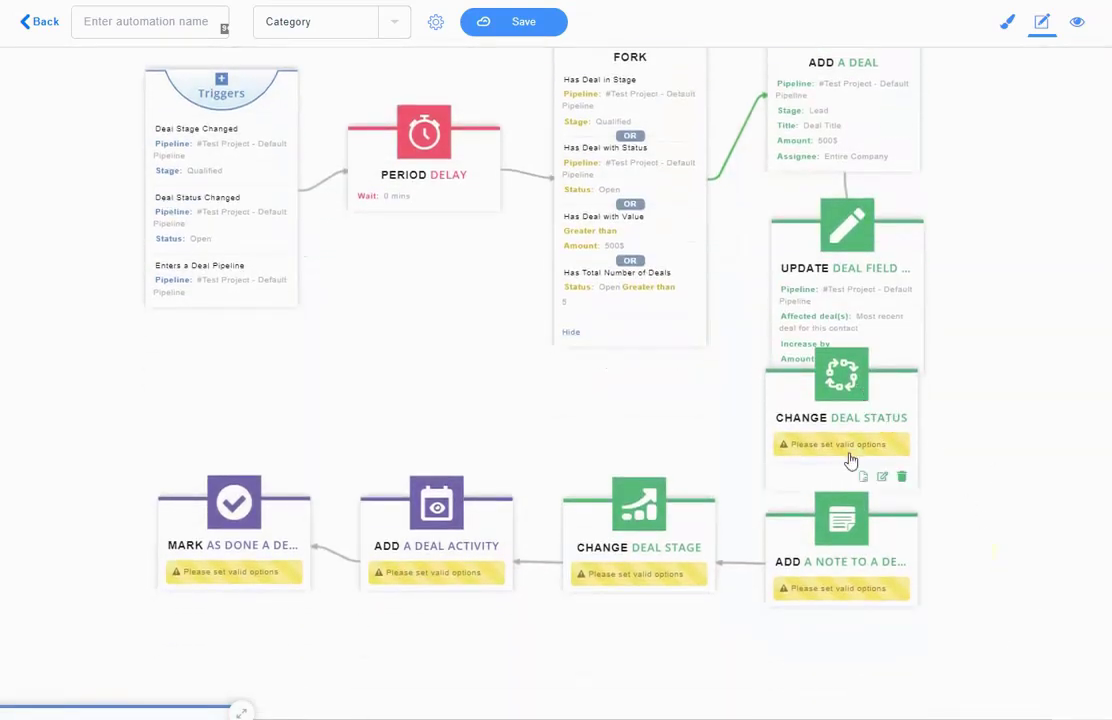
{"action": "left_click", "coordinate": [850, 456]}
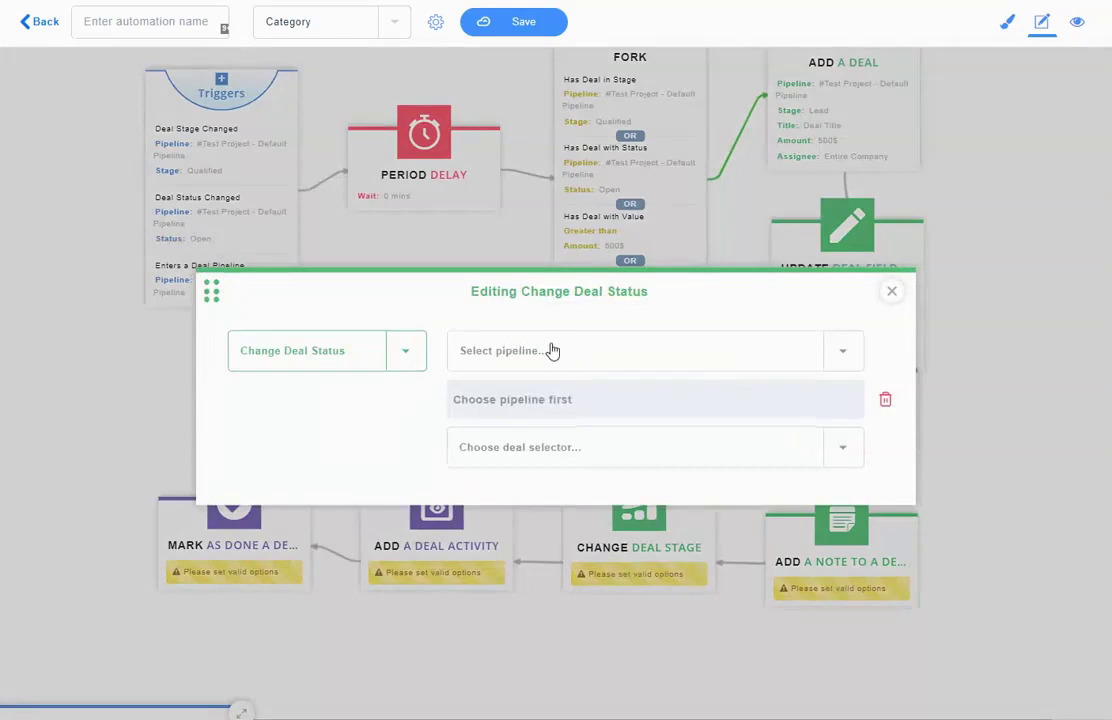
{"action": "left_click", "coordinate": [551, 350]}
{"action": "left_click", "coordinate": [551, 425]}
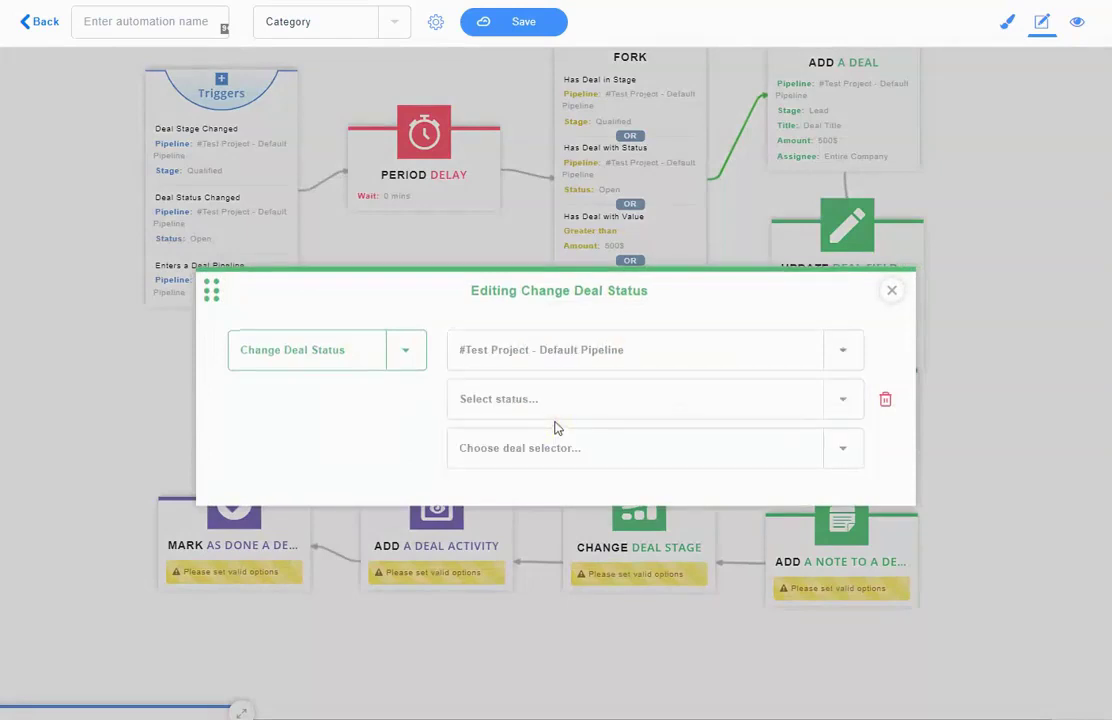
{"action": "left_click", "coordinate": [499, 401]}
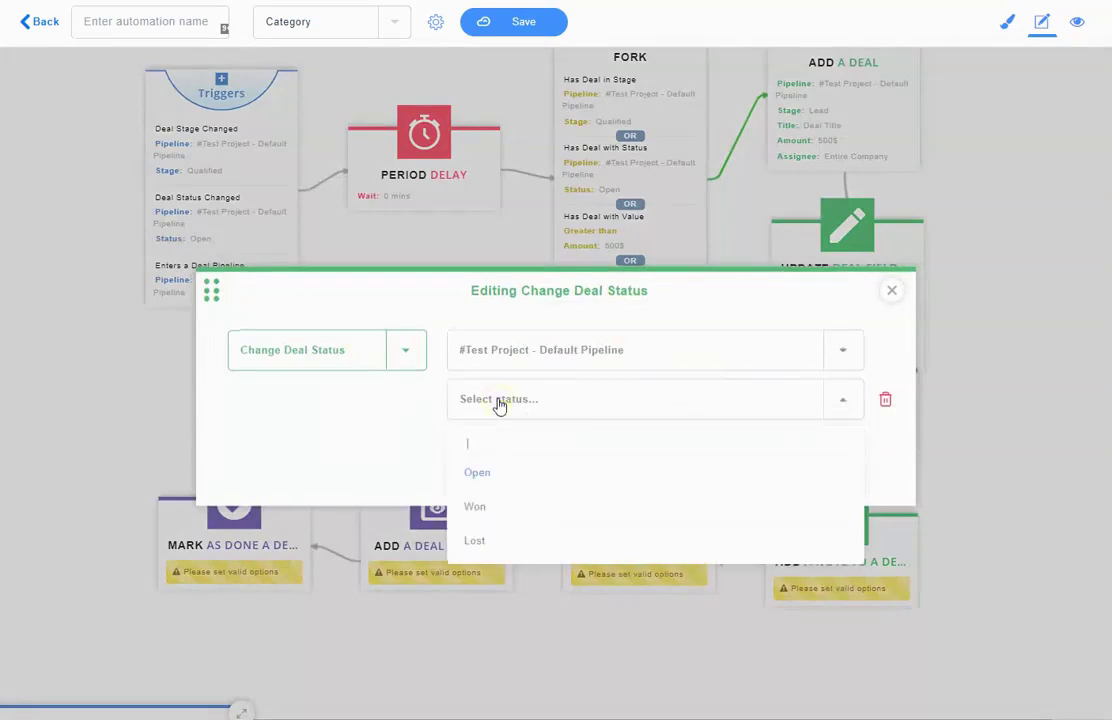
{"action": "left_click", "coordinate": [518, 478]}
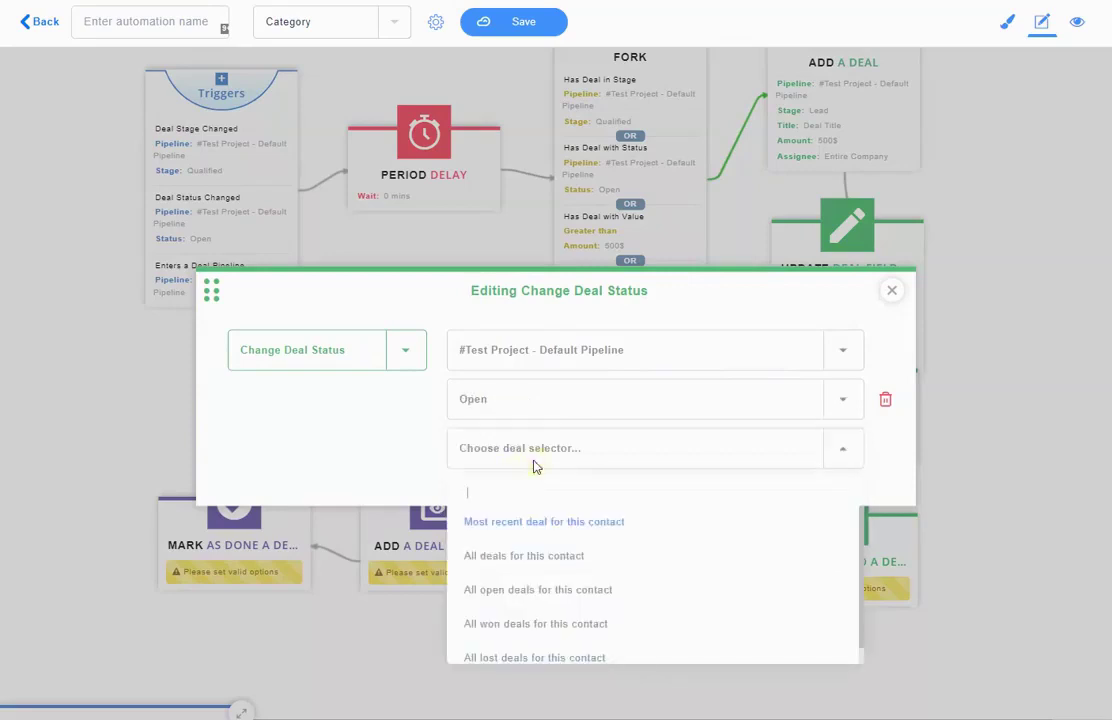
{"action": "left_click", "coordinate": [567, 524]}
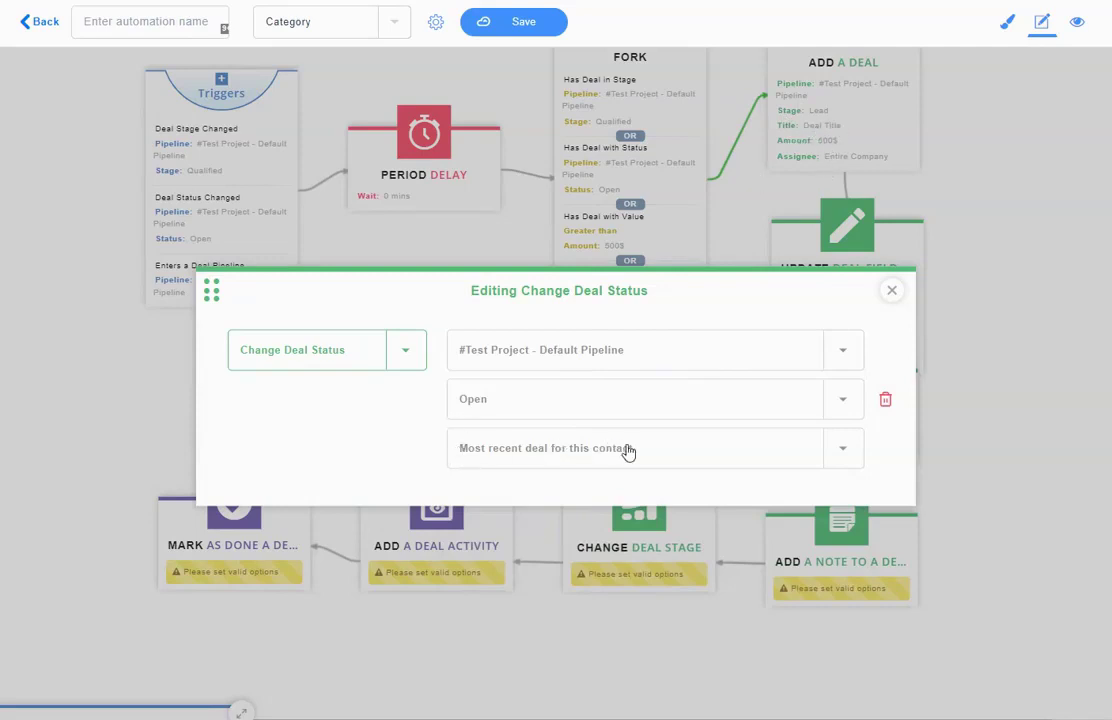
Switch the status to Won and target all open deals for this contact
{"action": "left_click", "coordinate": [526, 412]}
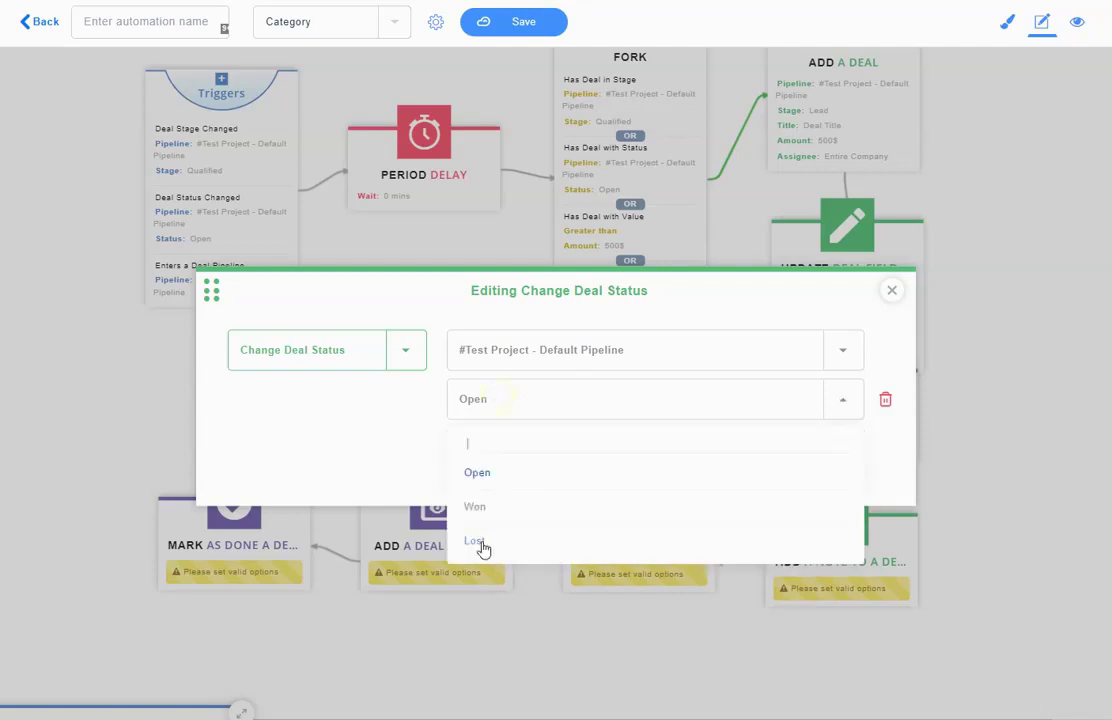
{"action": "left_click", "coordinate": [478, 508]}
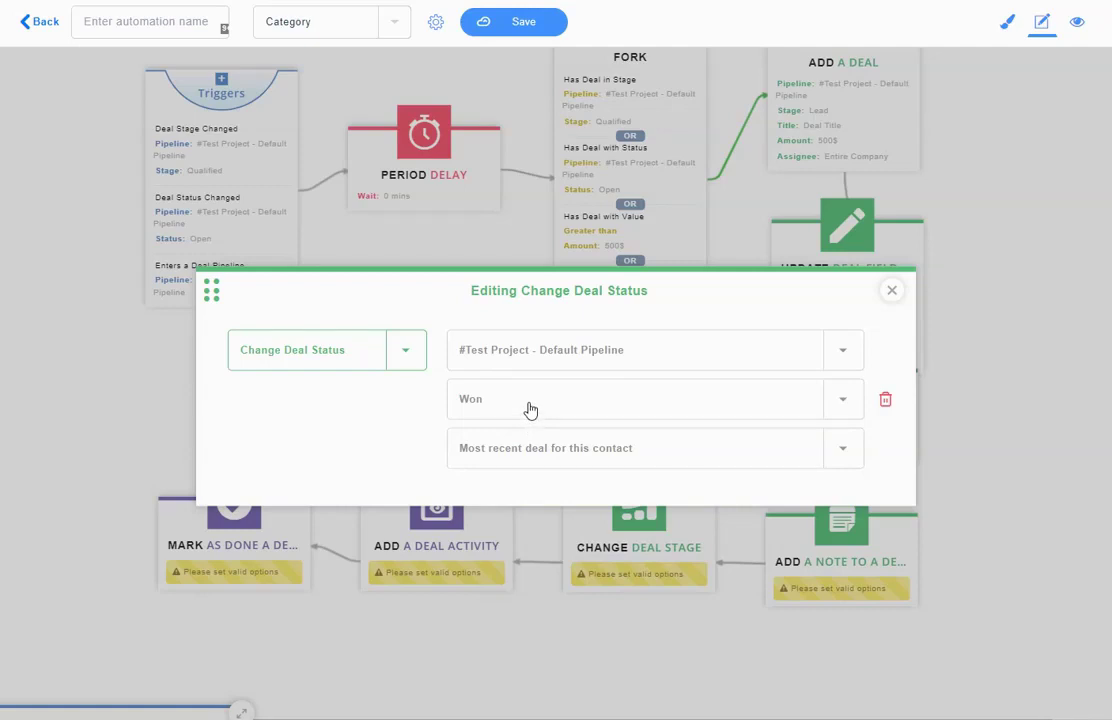
{"action": "left_click", "coordinate": [540, 440]}
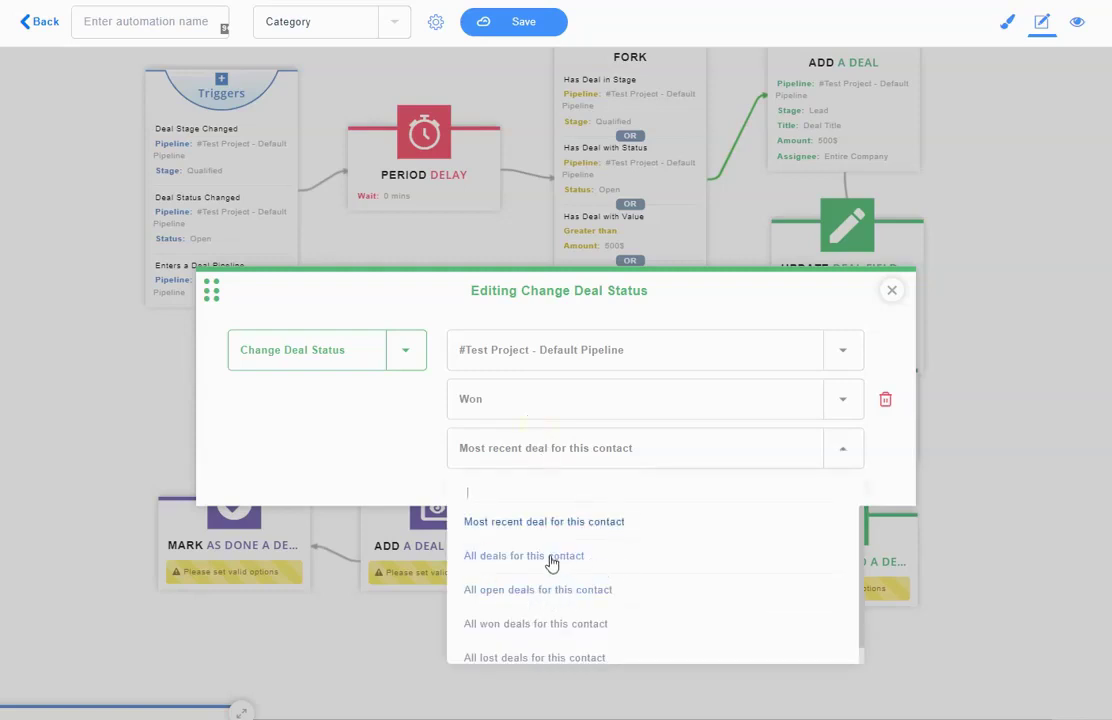
{"action": "left_click", "coordinate": [552, 591]}
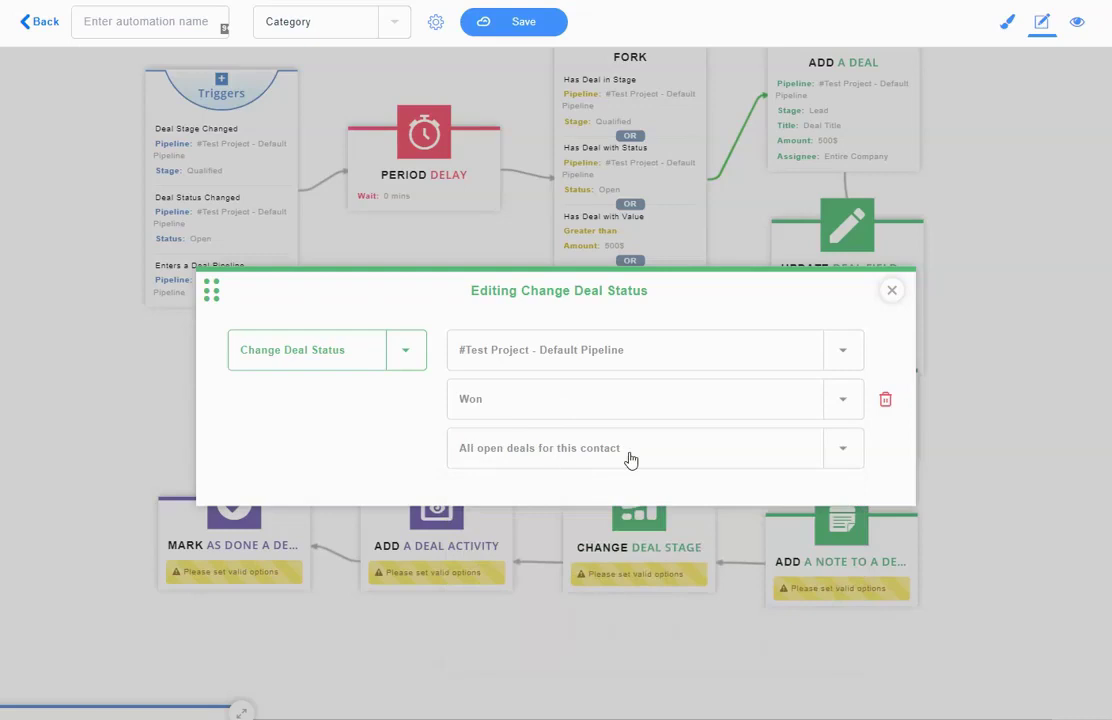
{"action": "key", "text": "Escape"}
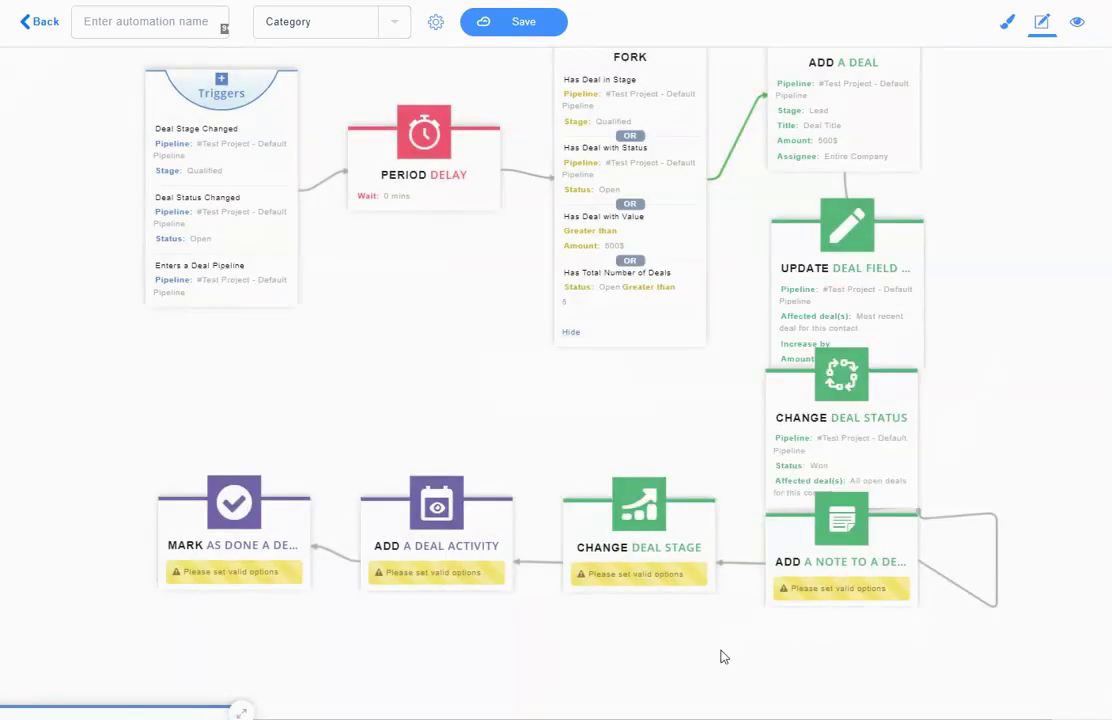
Drag the lower deal steps, including activity and mark-done, further down the canvas
{"action": "scroll", "coordinate": [724, 657], "scroll_direction": "down", "scroll_amount": 2}
{"action": "left_click_drag", "start_coordinate": [843, 464], "coordinate": [857, 545]}
{"action": "left_click_drag", "start_coordinate": [648, 347], "coordinate": [641, 419]}
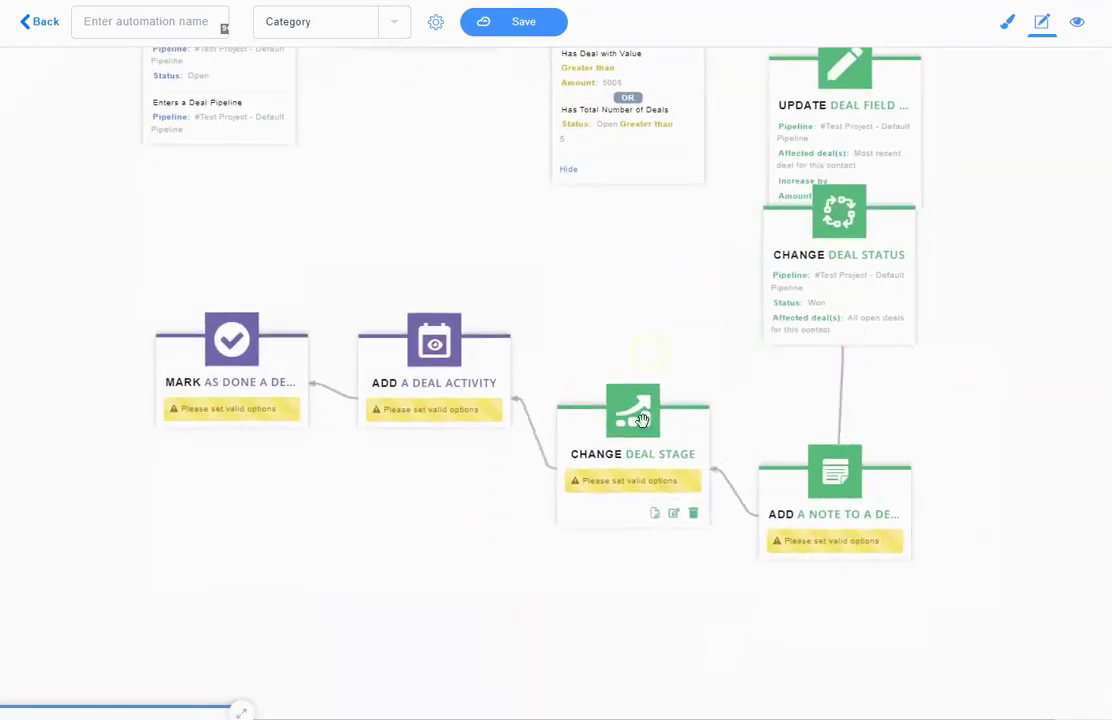
{"action": "left_click_drag", "start_coordinate": [427, 390], "coordinate": [415, 490]}
{"action": "left_click_drag", "start_coordinate": [231, 340], "coordinate": [176, 428]}
Set Add a Note to a Deal to Test Project pipeline, all open deals, note 'Specific note'
{"action": "left_click", "coordinate": [835, 472]}
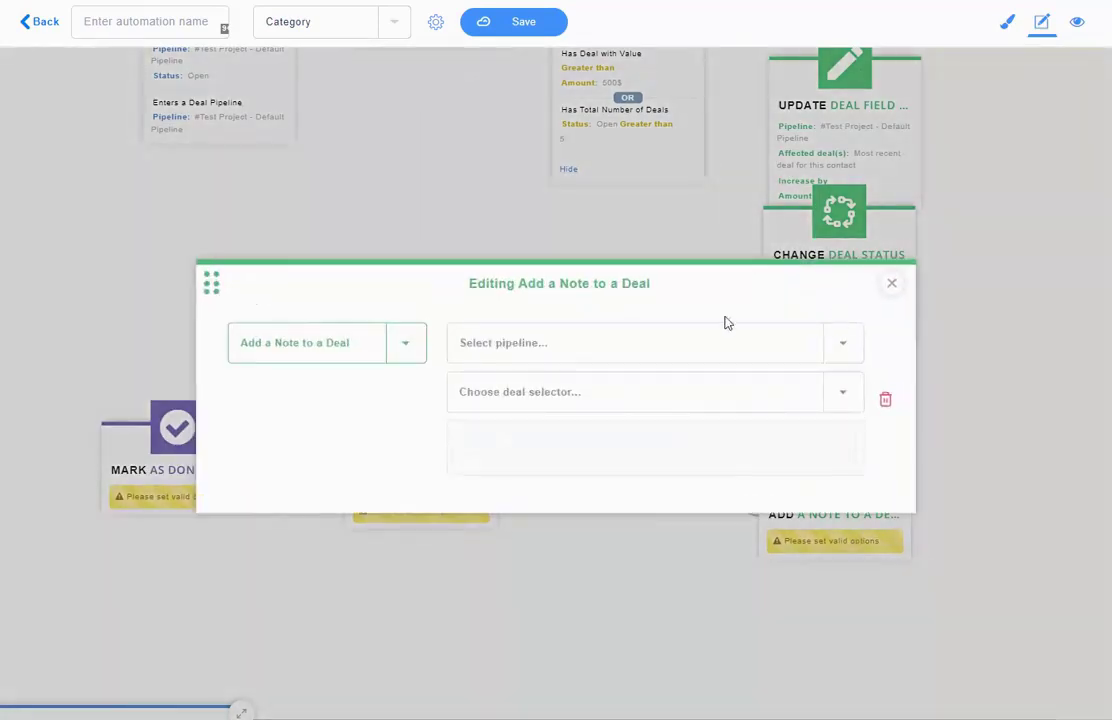
{"action": "left_click", "coordinate": [548, 342]}
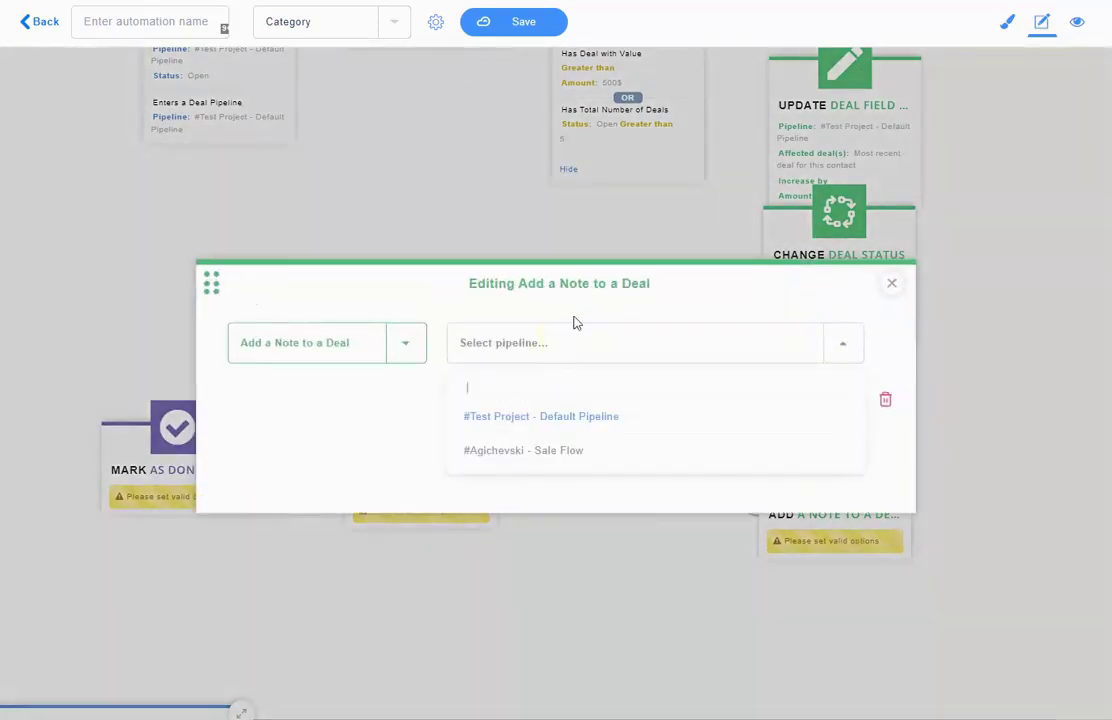
{"action": "left_click", "coordinate": [564, 417]}
{"action": "left_click", "coordinate": [637, 396]}
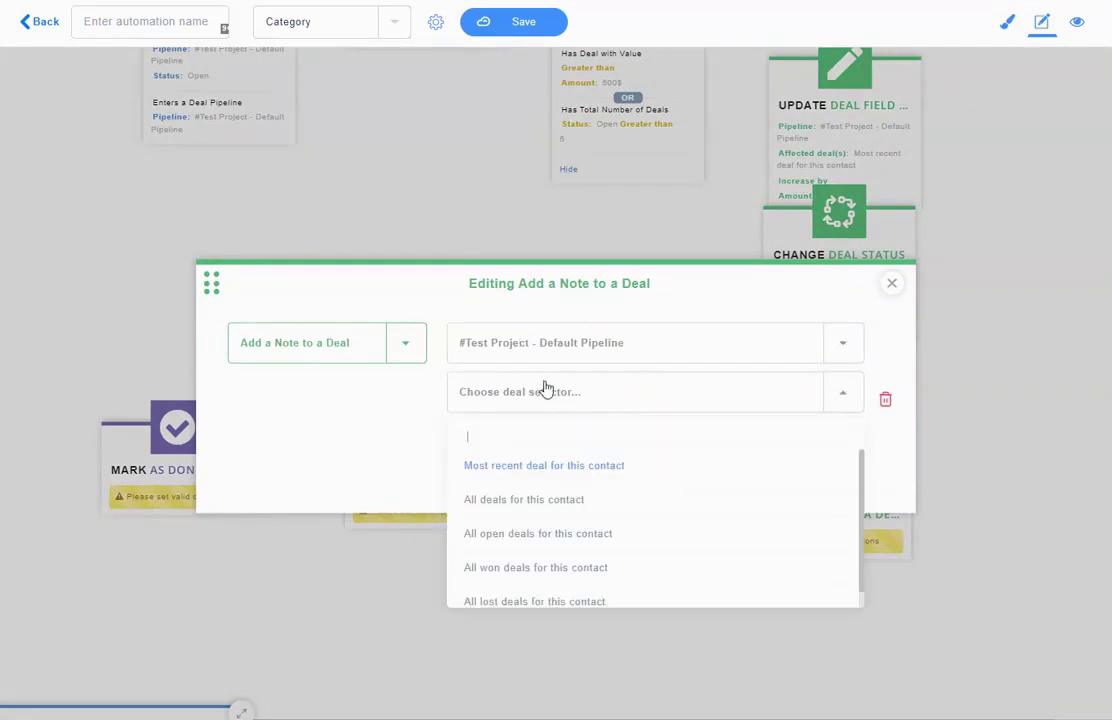
{"action": "left_click", "coordinate": [553, 459]}
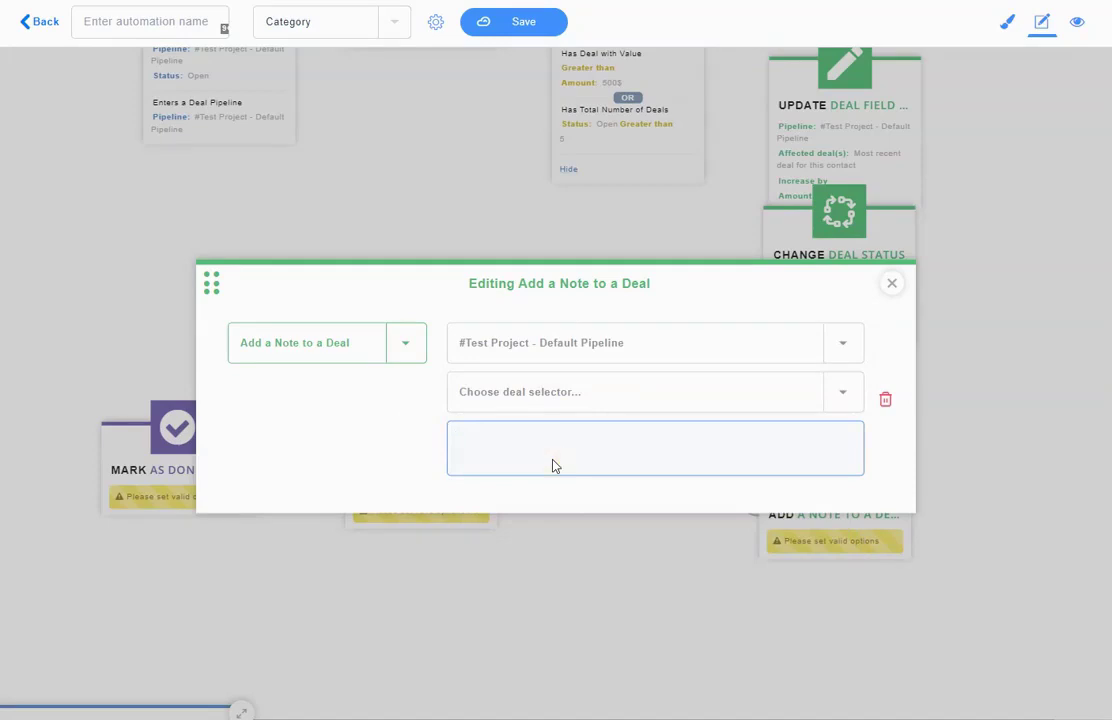
{"action": "left_click", "coordinate": [578, 401]}
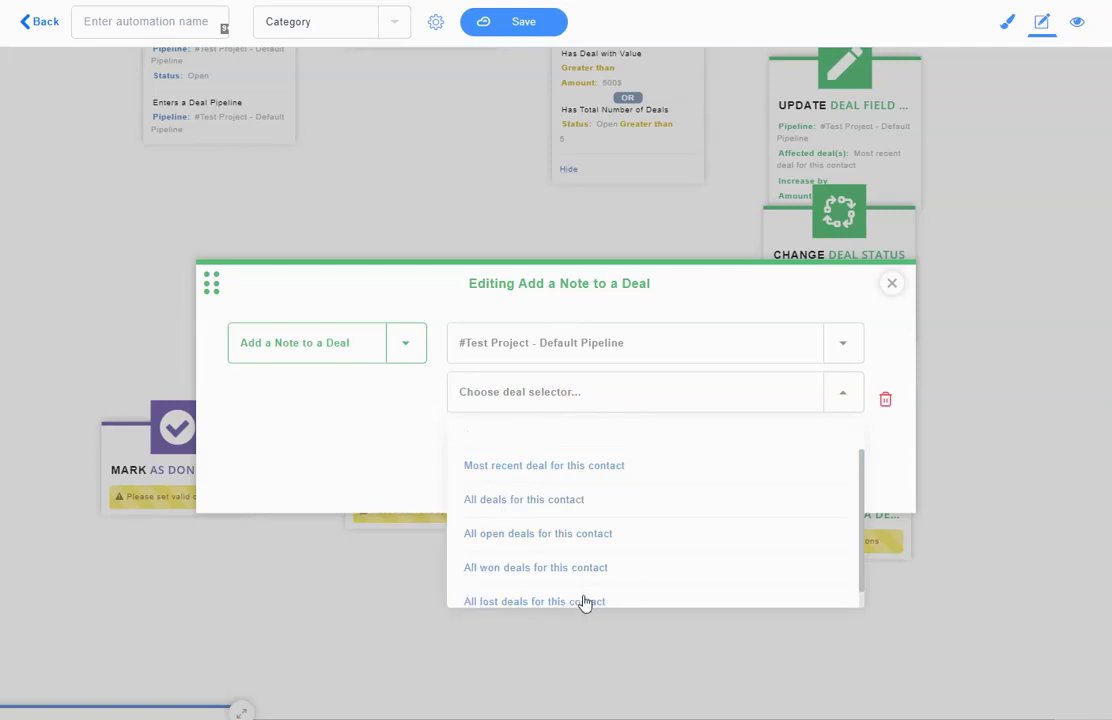
{"action": "left_click", "coordinate": [558, 525]}
{"action": "left_click", "coordinate": [540, 450]}
{"action": "type", "text": "Specific note"}
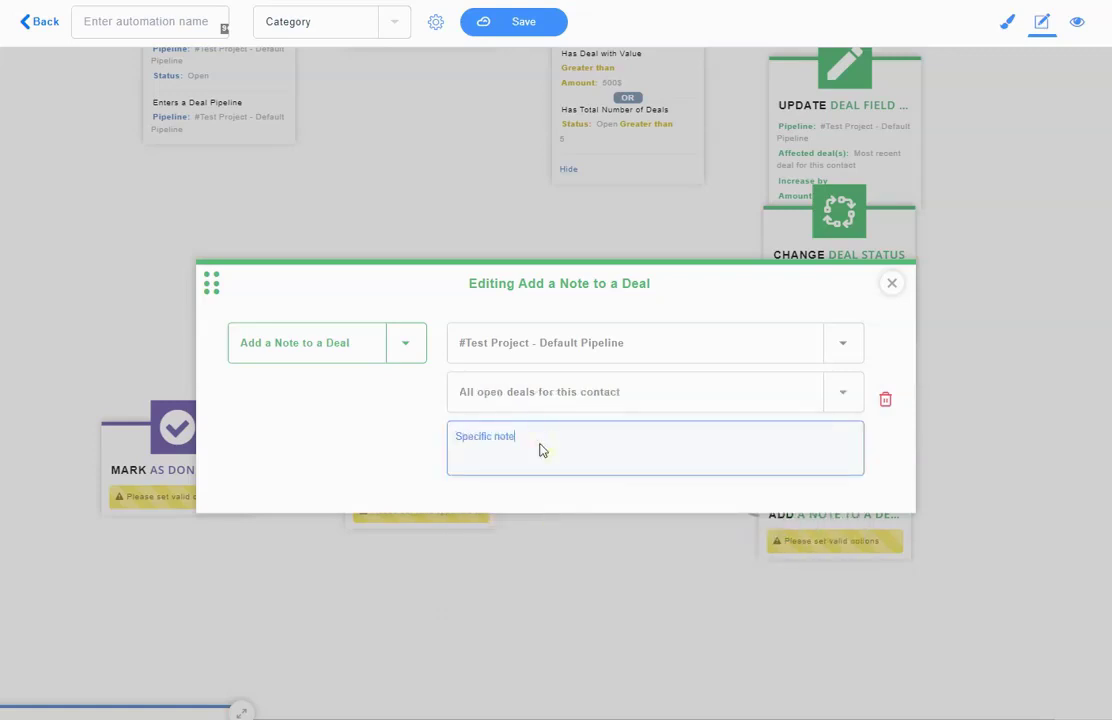
Give Change Deal Stage the Test Project pipeline and shift the Change Deal Status node right
{"action": "left_click", "coordinate": [890, 284]}
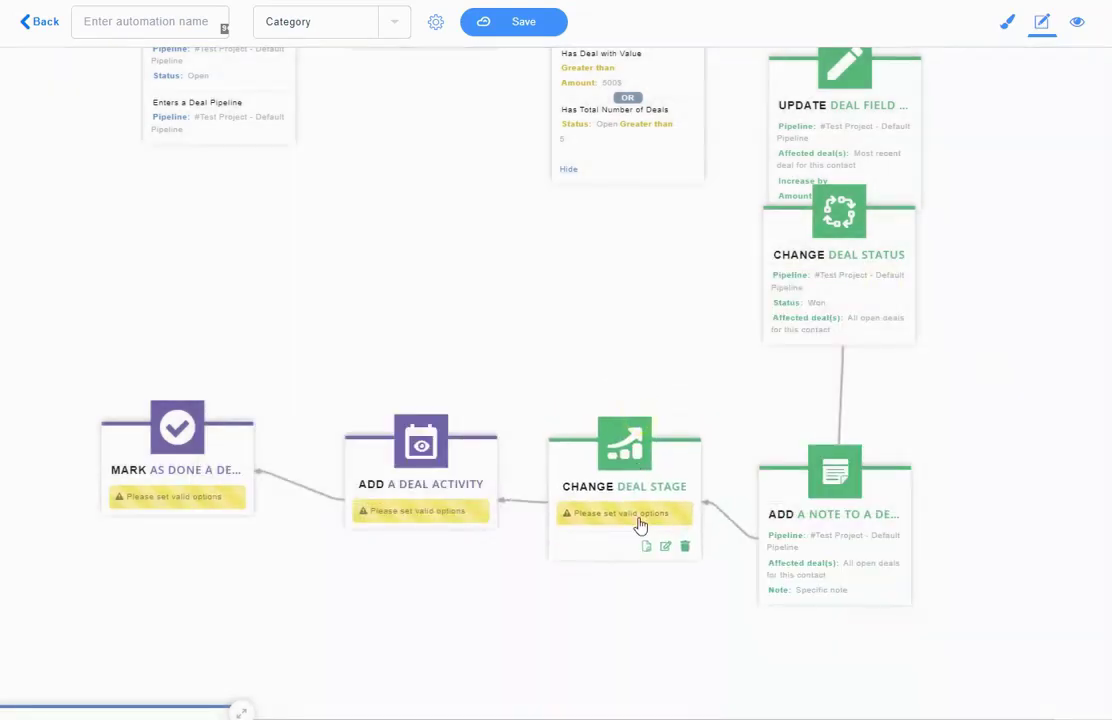
{"action": "left_click", "coordinate": [639, 525]}
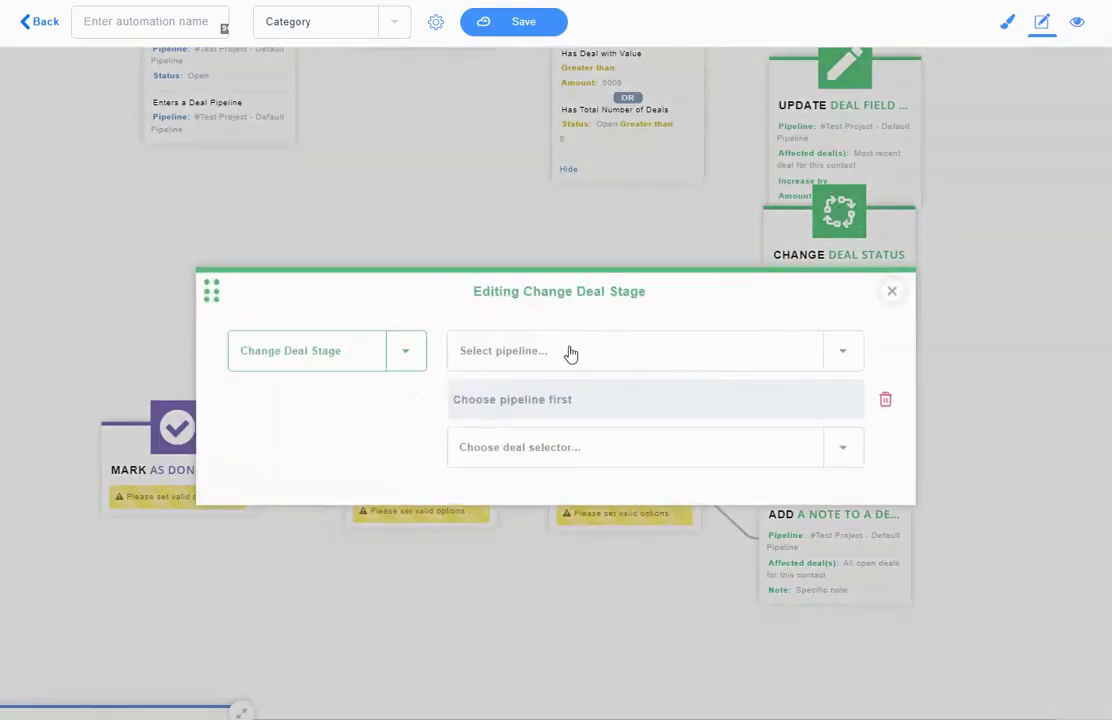
{"action": "left_click", "coordinate": [570, 351]}
{"action": "left_click", "coordinate": [589, 434]}
{"action": "left_click", "coordinate": [592, 400]}
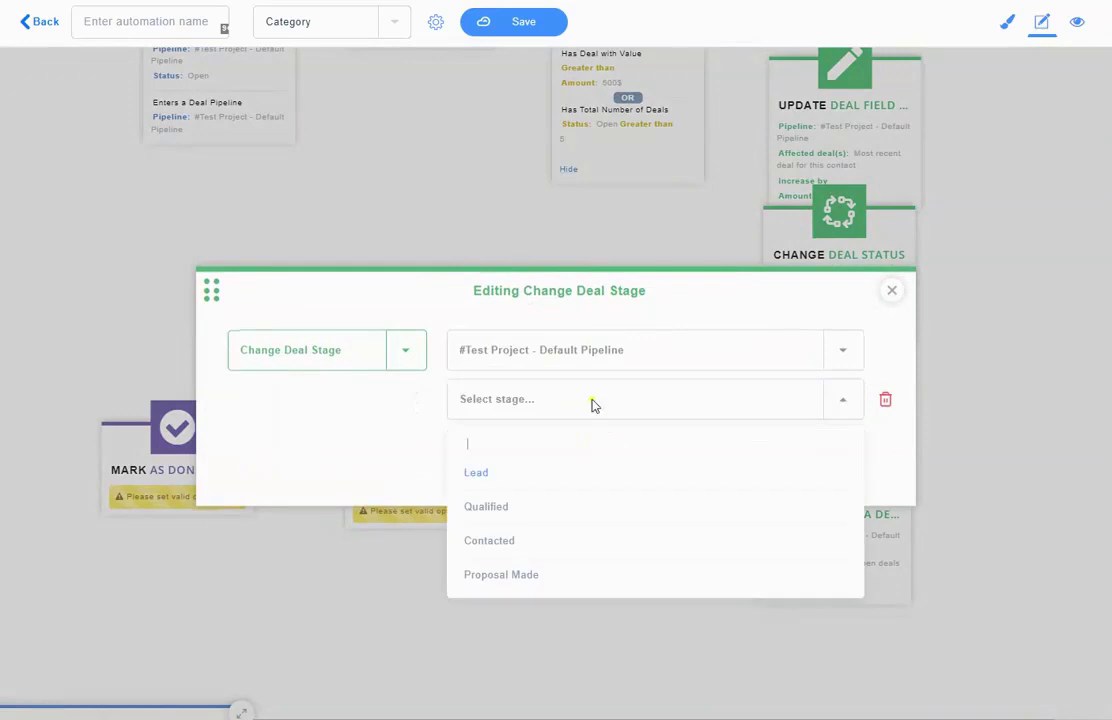
{"action": "left_click", "coordinate": [397, 449]}
{"action": "left_click", "coordinate": [891, 290]}
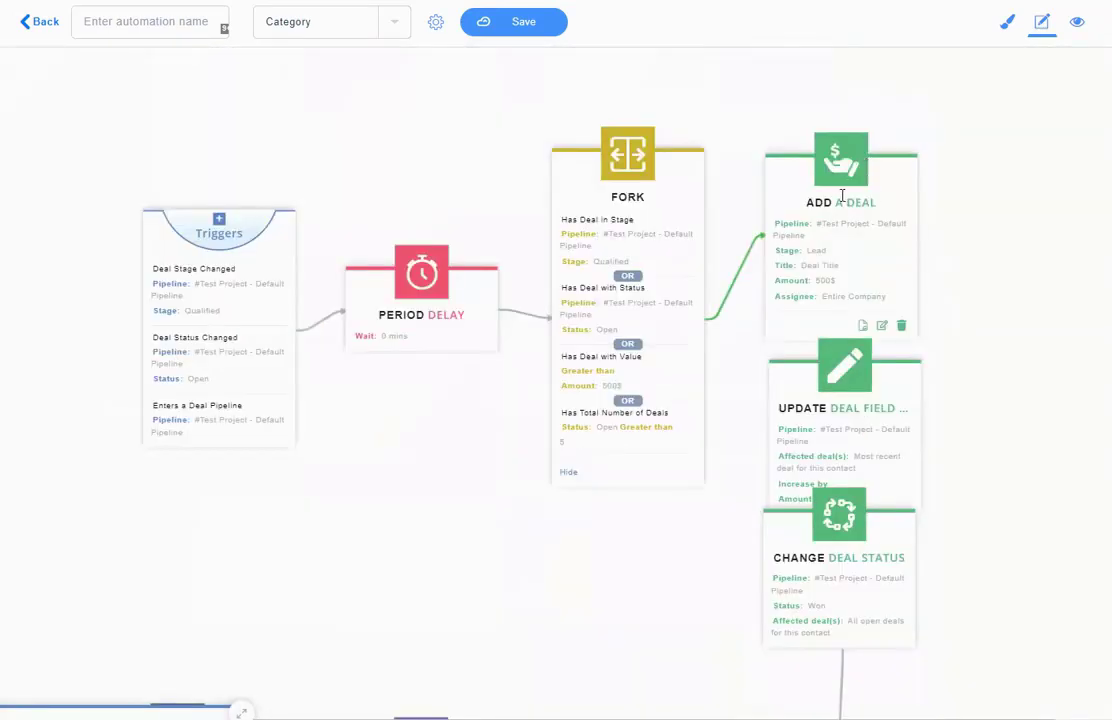
{"action": "scroll", "coordinate": [900, 280], "scroll_direction": "down", "scroll_amount": 2}
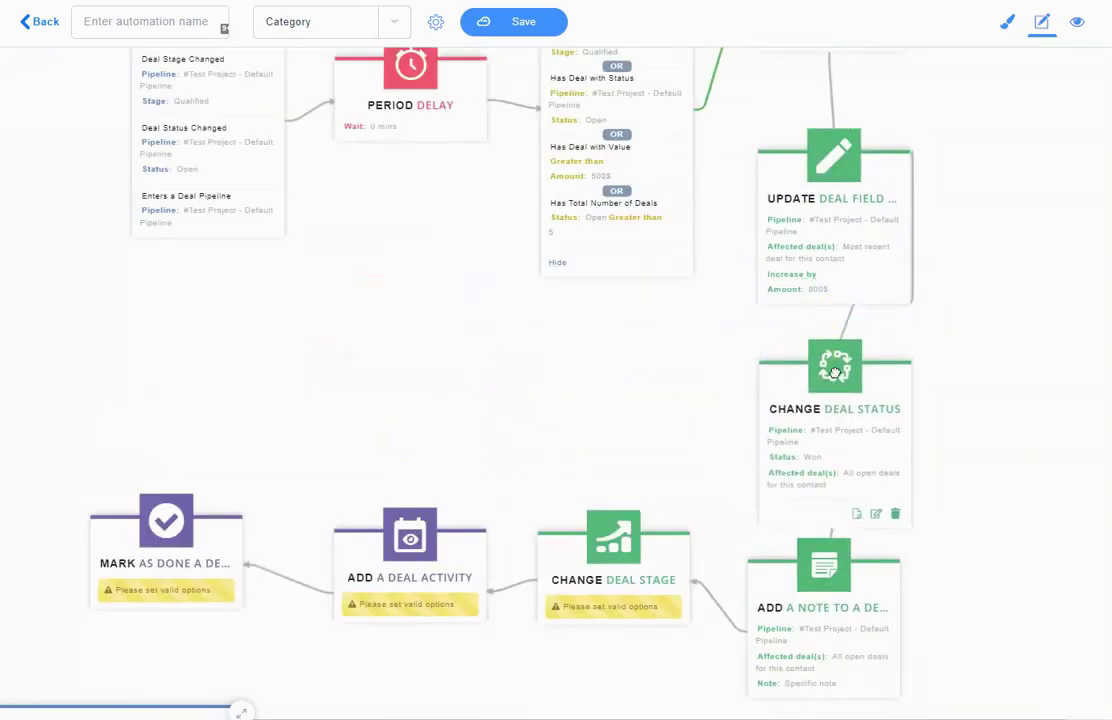
{"action": "left_click_drag", "start_coordinate": [827, 380], "coordinate": [903, 369]}
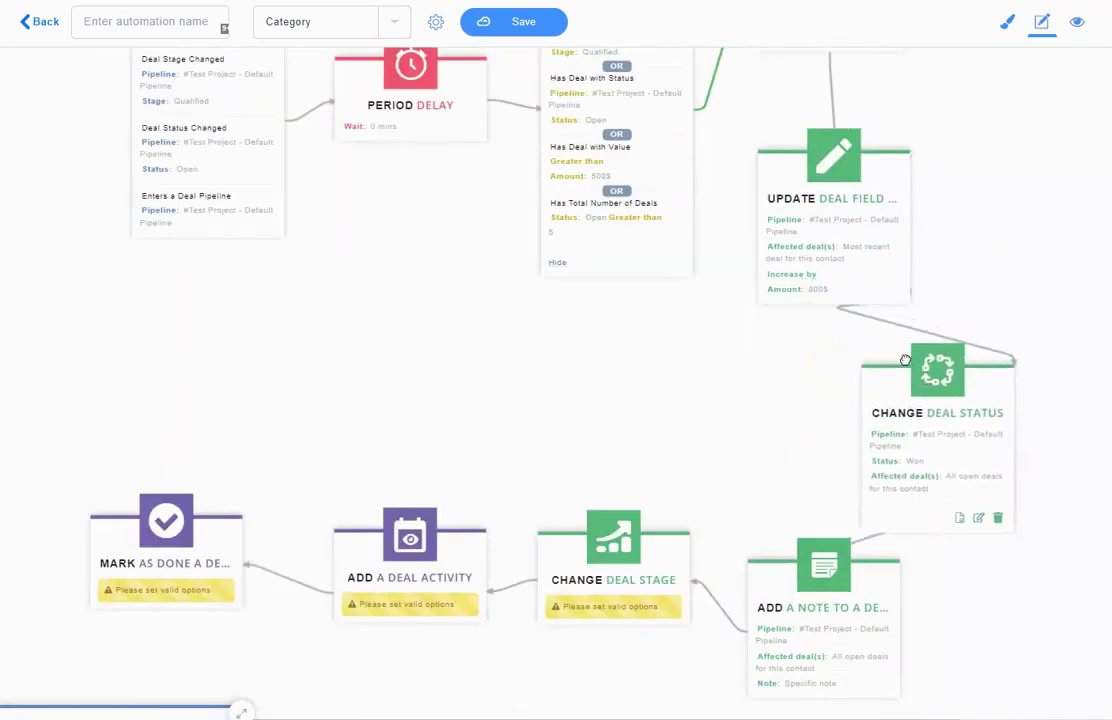
Set Change Deal Stage to Contacted for the most recent deal for this contact
{"action": "left_click", "coordinate": [607, 614]}
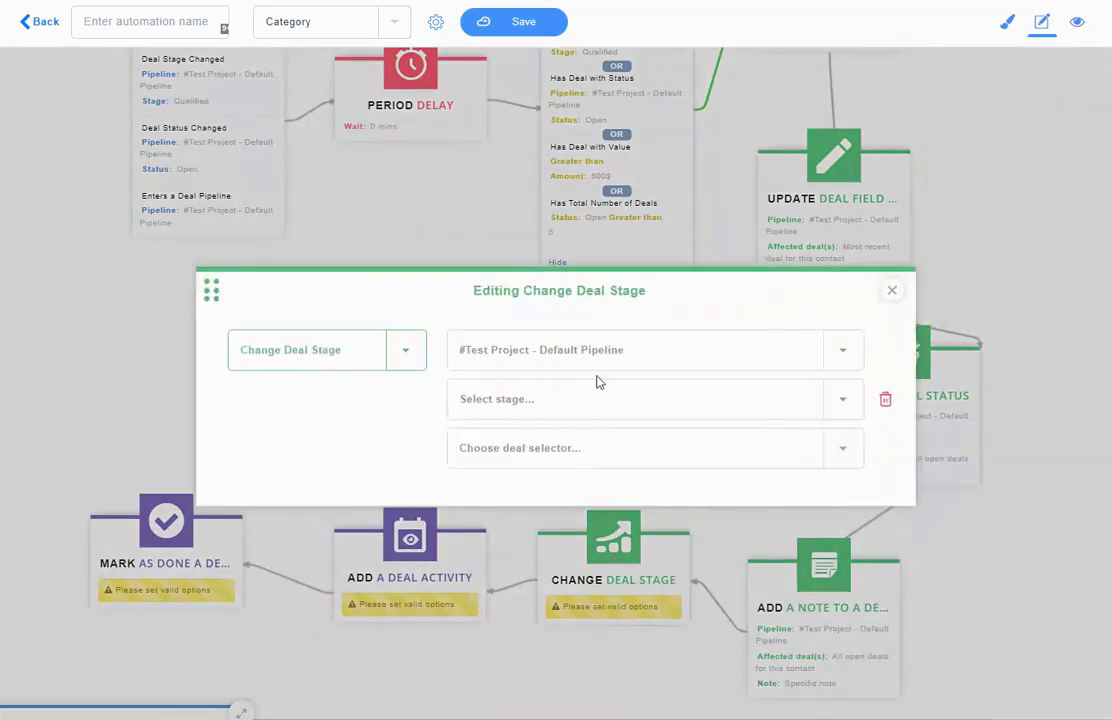
{"action": "left_click", "coordinate": [536, 401]}
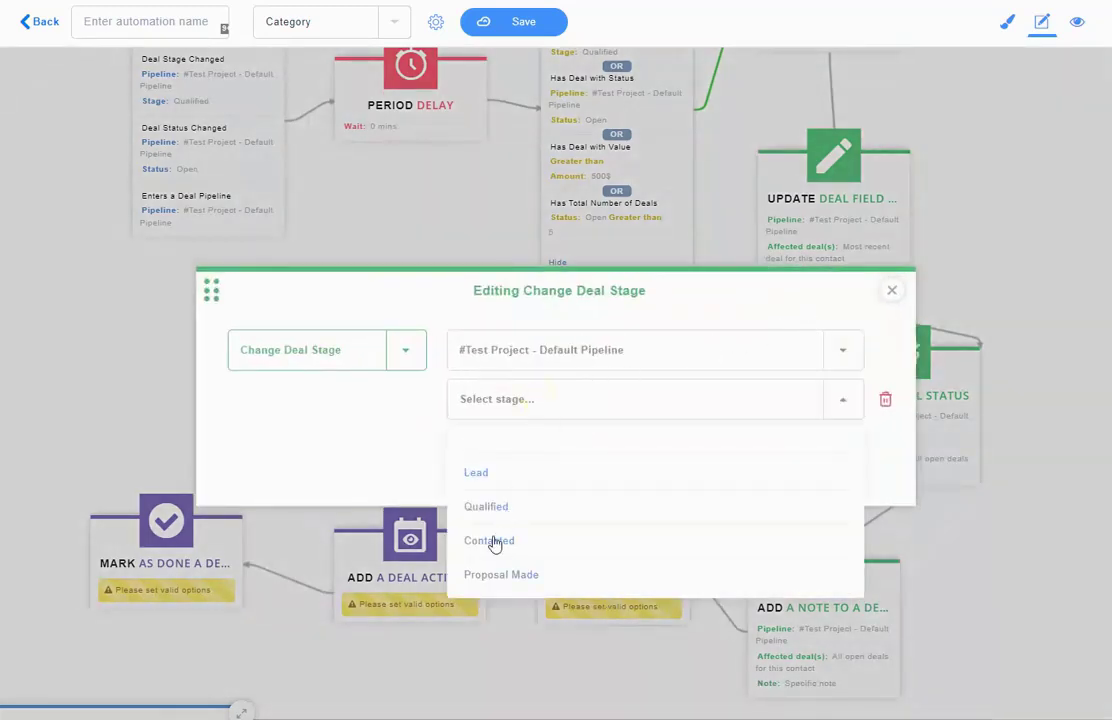
{"action": "left_click", "coordinate": [491, 540]}
{"action": "left_click", "coordinate": [538, 452]}
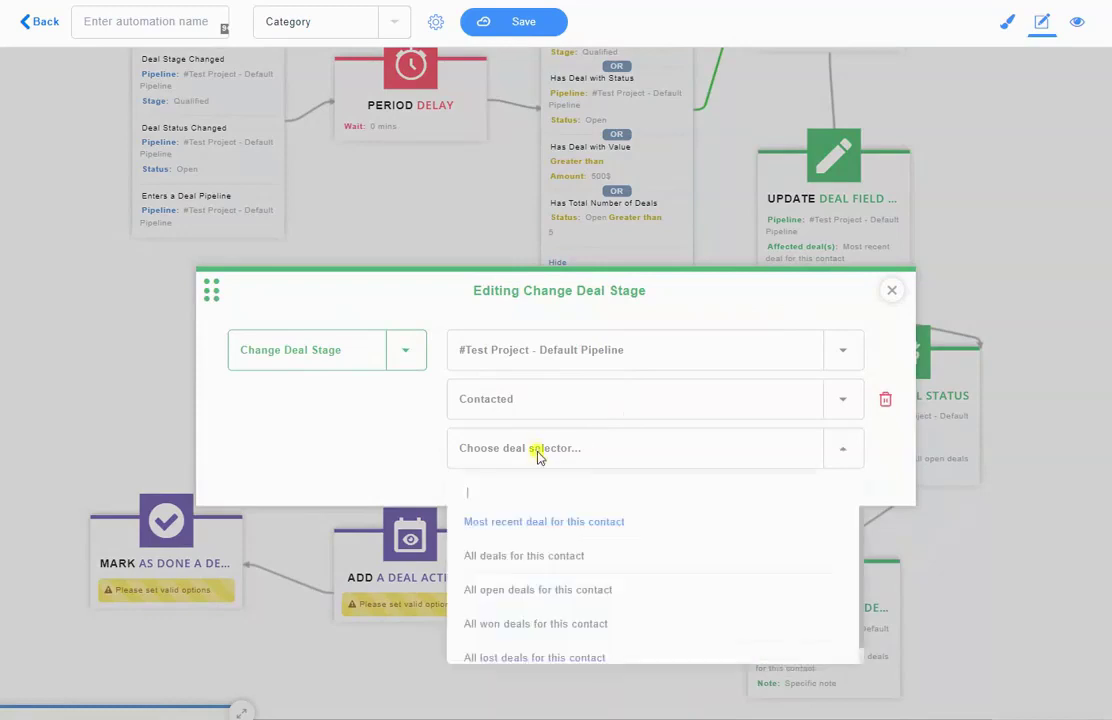
{"action": "left_click", "coordinate": [558, 522]}
{"action": "left_click", "coordinate": [891, 293]}
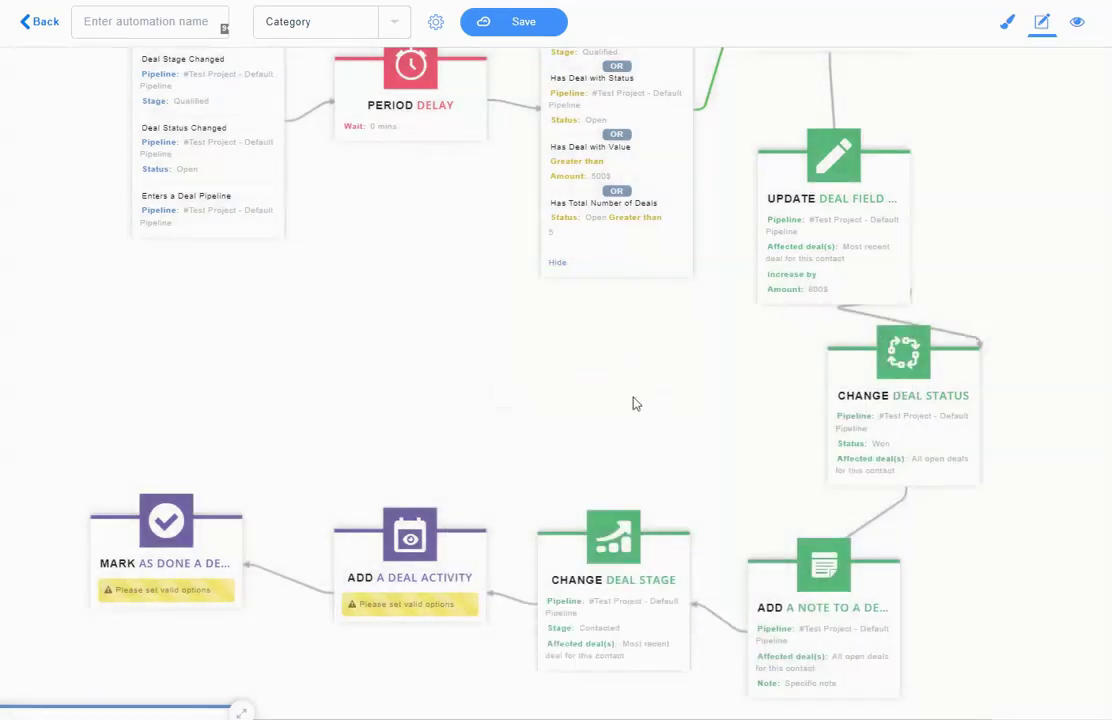
{"action": "mouse_move", "coordinate": [707, 414]}
{"action": "left_mouse_down"}
{"action": "mouse_move", "coordinate": [700, 591]}
{"action": "mouse_move", "coordinate": [670, 247]}
{"action": "left_mouse_up"}
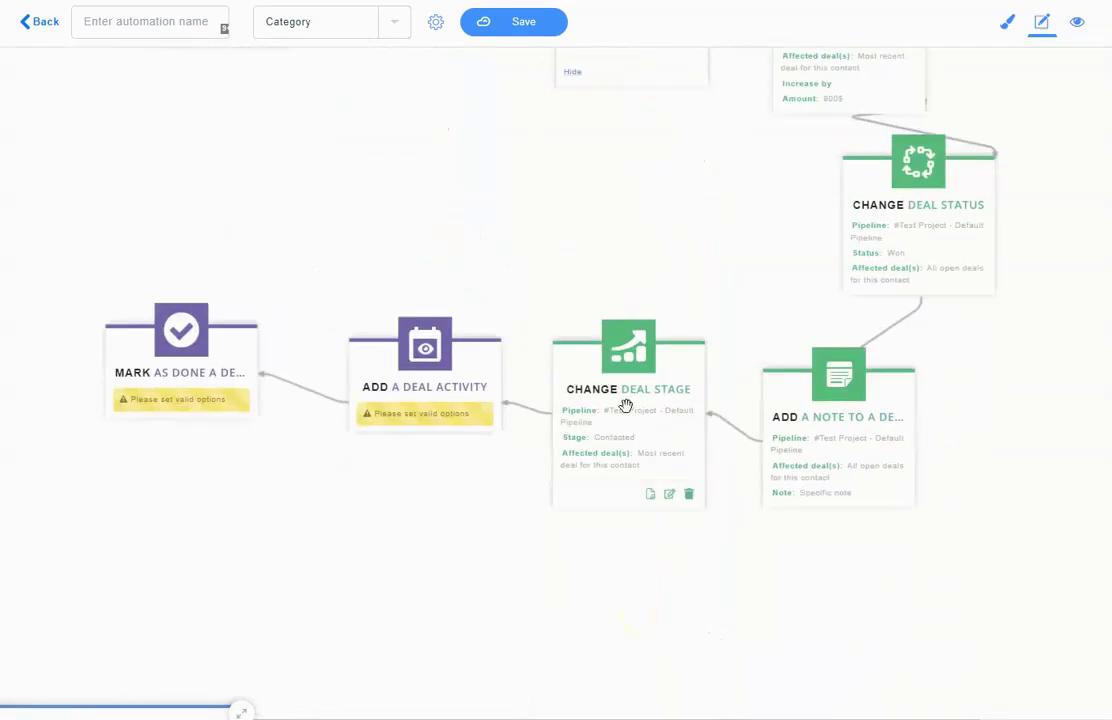
{"action": "mouse_move", "coordinate": [435, 352]}
{"action": "left_mouse_down"}
{"action": "mouse_move", "coordinate": [416, 358]}
{"action": "mouse_move", "coordinate": [436, 354]}
{"action": "left_mouse_up"}
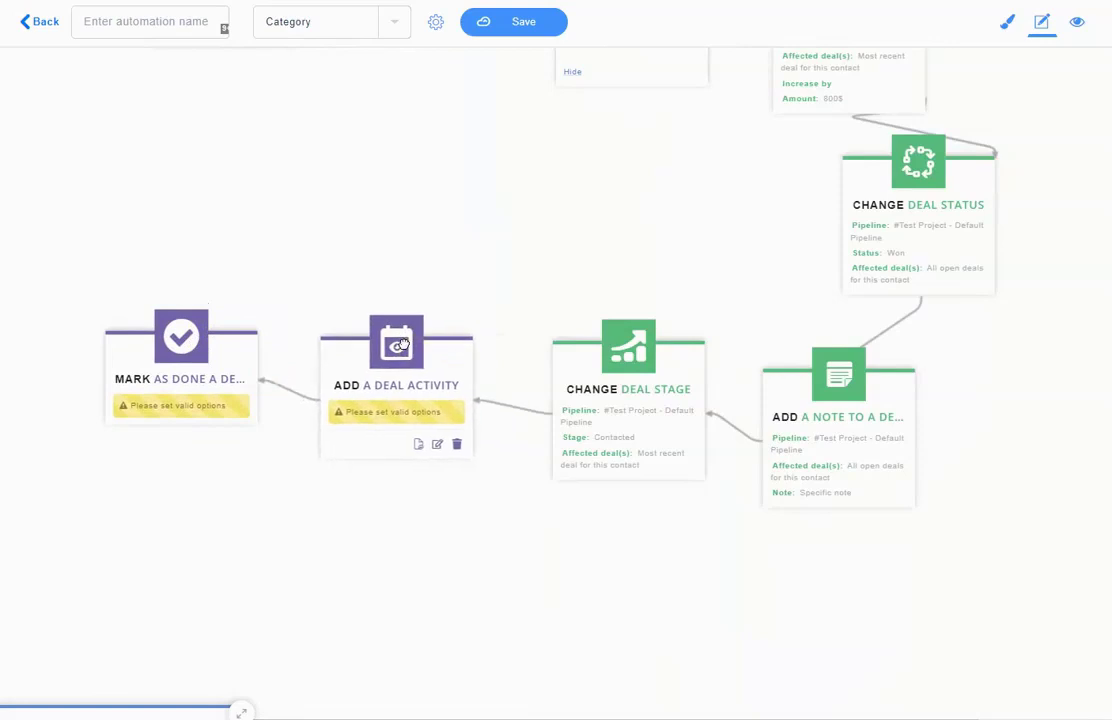
Give the Add a Deal Activity step title 'Activity Title' and description 'Description'
{"action": "left_click", "coordinate": [413, 416]}
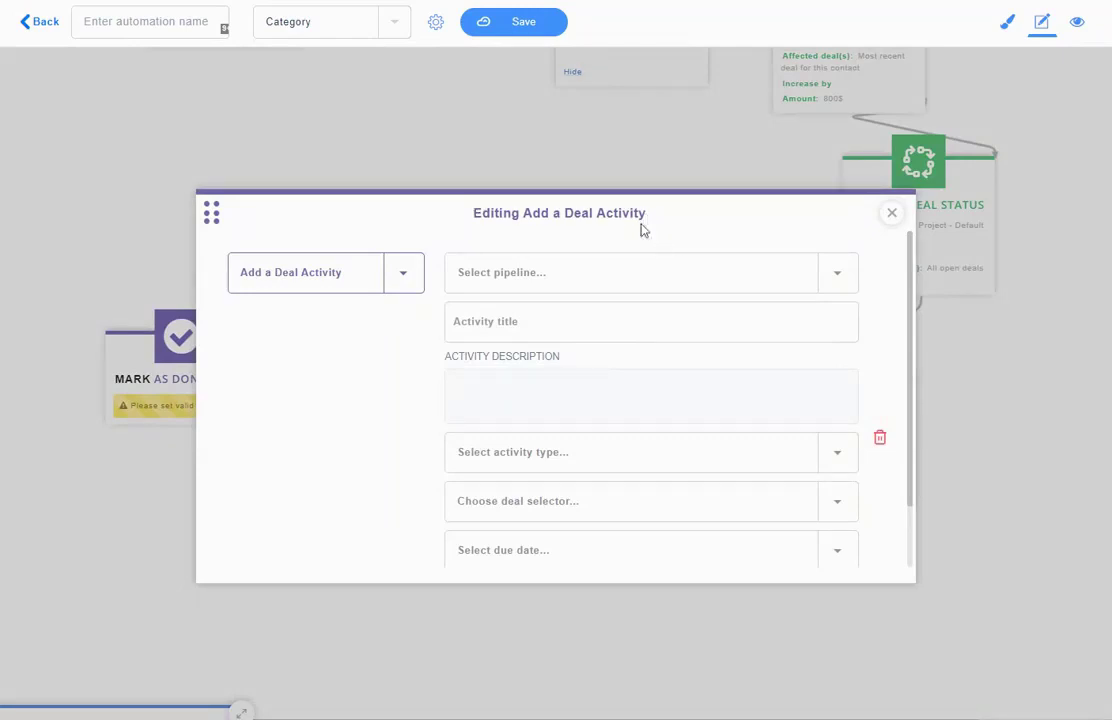
{"action": "scroll", "coordinate": [697, 333], "scroll_direction": "down", "scroll_amount": 1}
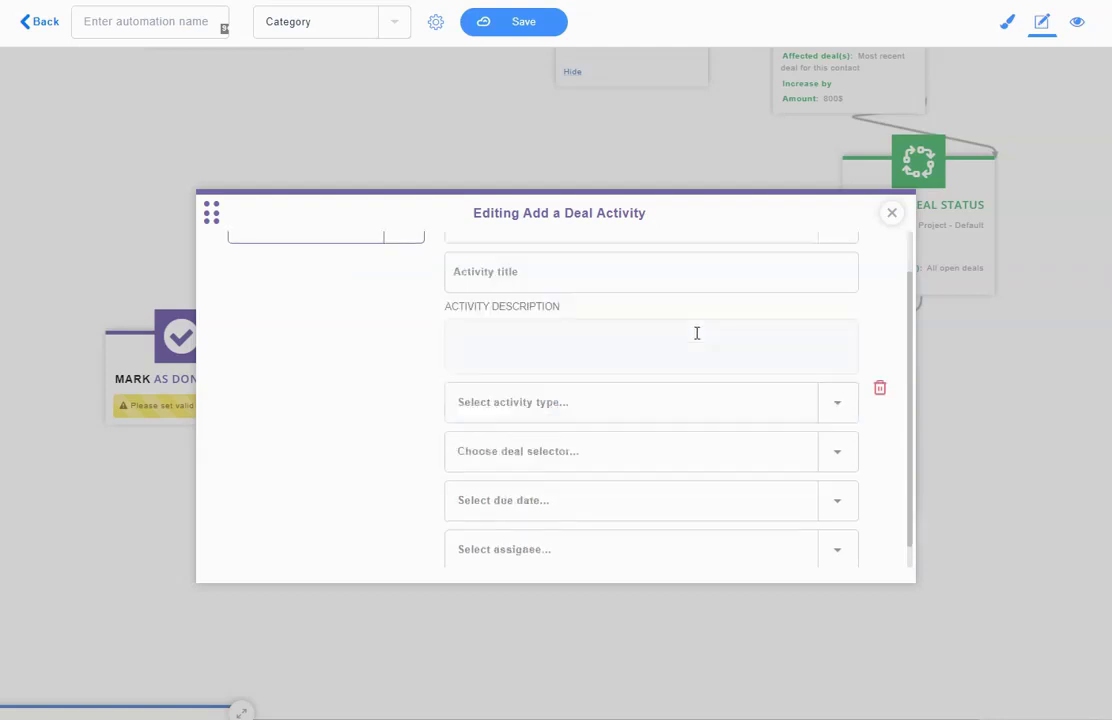
{"action": "scroll", "coordinate": [697, 333], "scroll_direction": "up", "scroll_amount": 1}
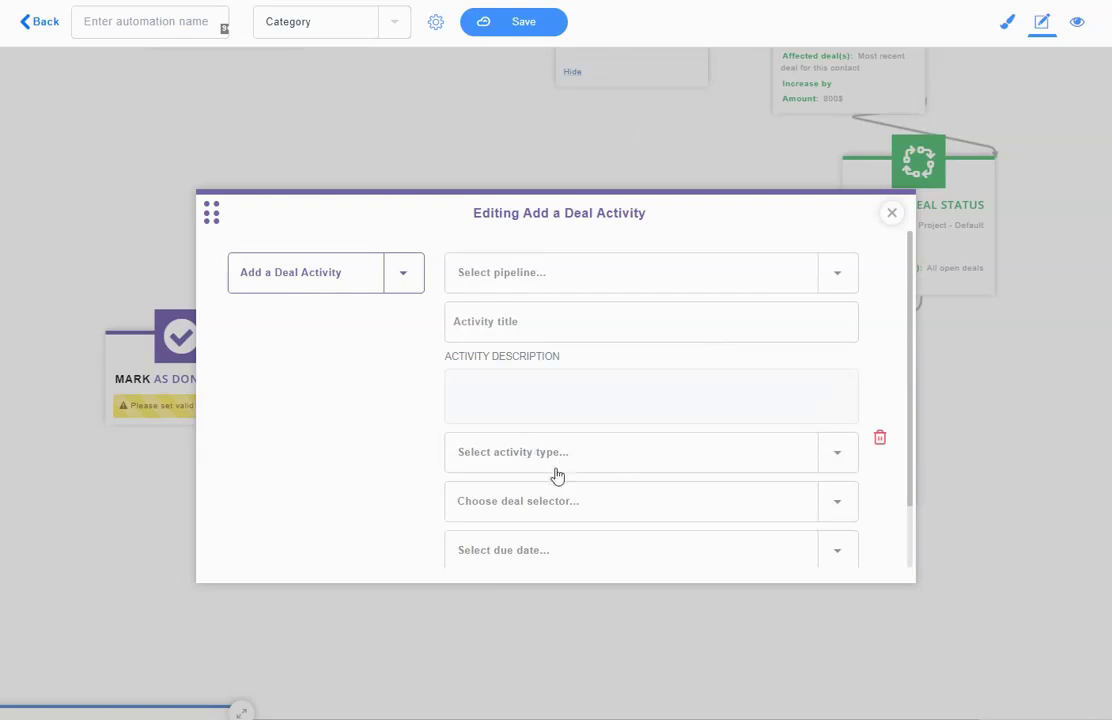
{"action": "left_click", "coordinate": [575, 510]}
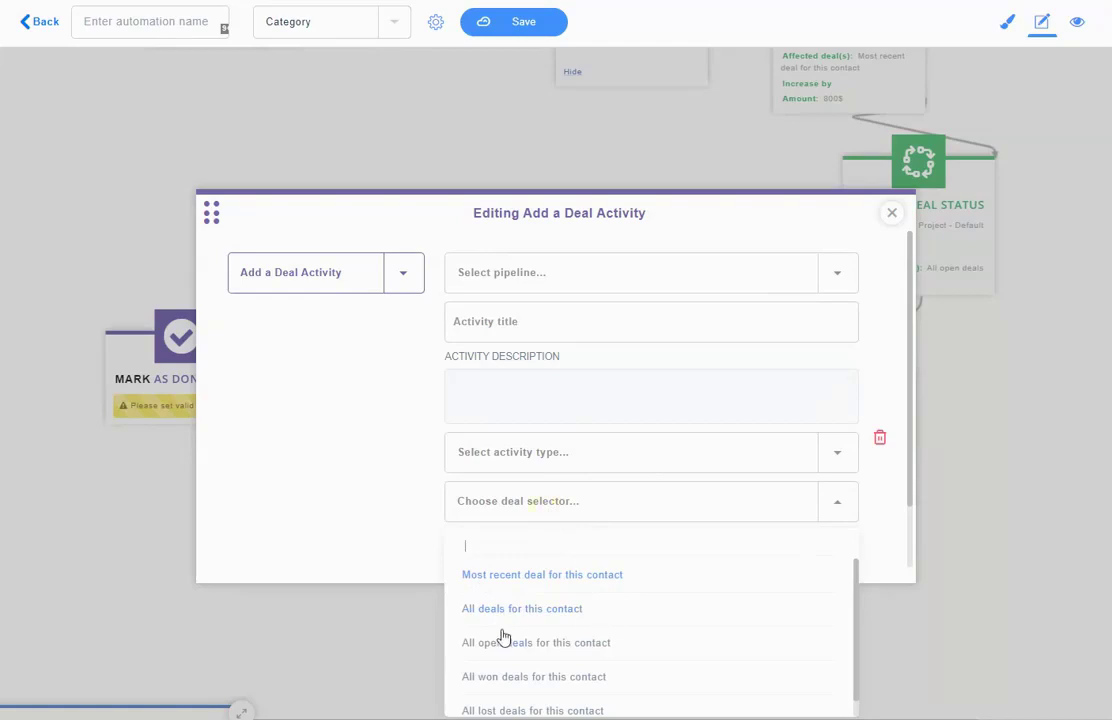
{"action": "left_click", "coordinate": [320, 437]}
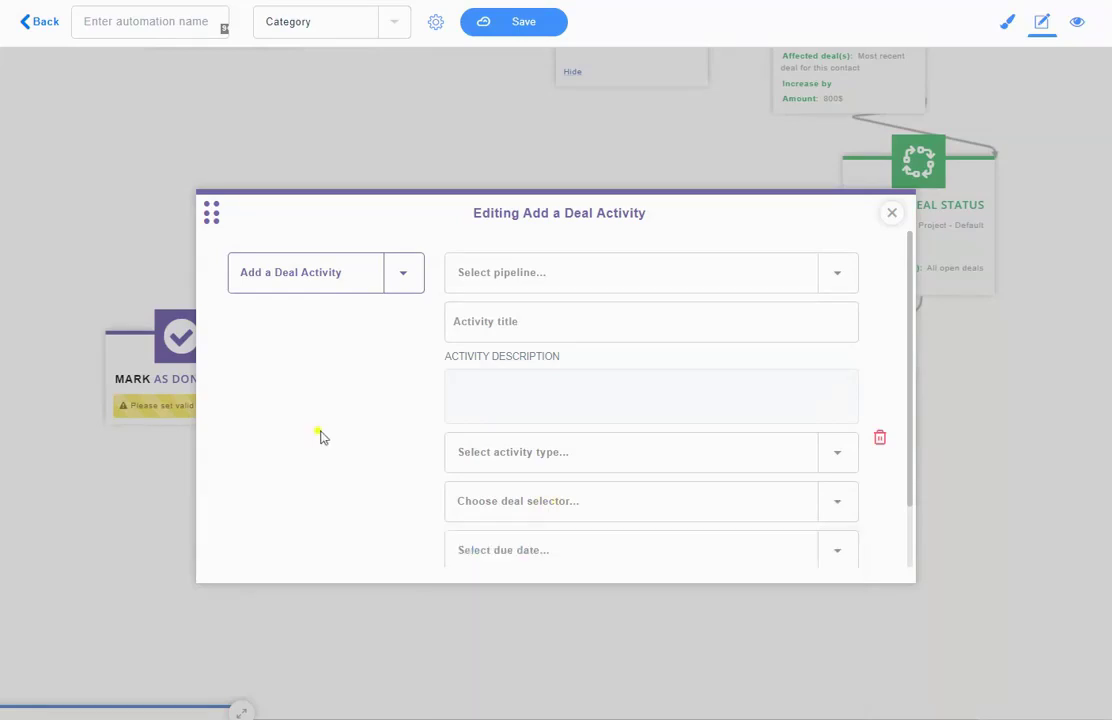
{"action": "left_click", "coordinate": [512, 323]}
{"action": "left_click", "coordinate": [355, 464]}
{"action": "left_click", "coordinate": [512, 323]}
{"action": "type", "text": "Activity Ti"}
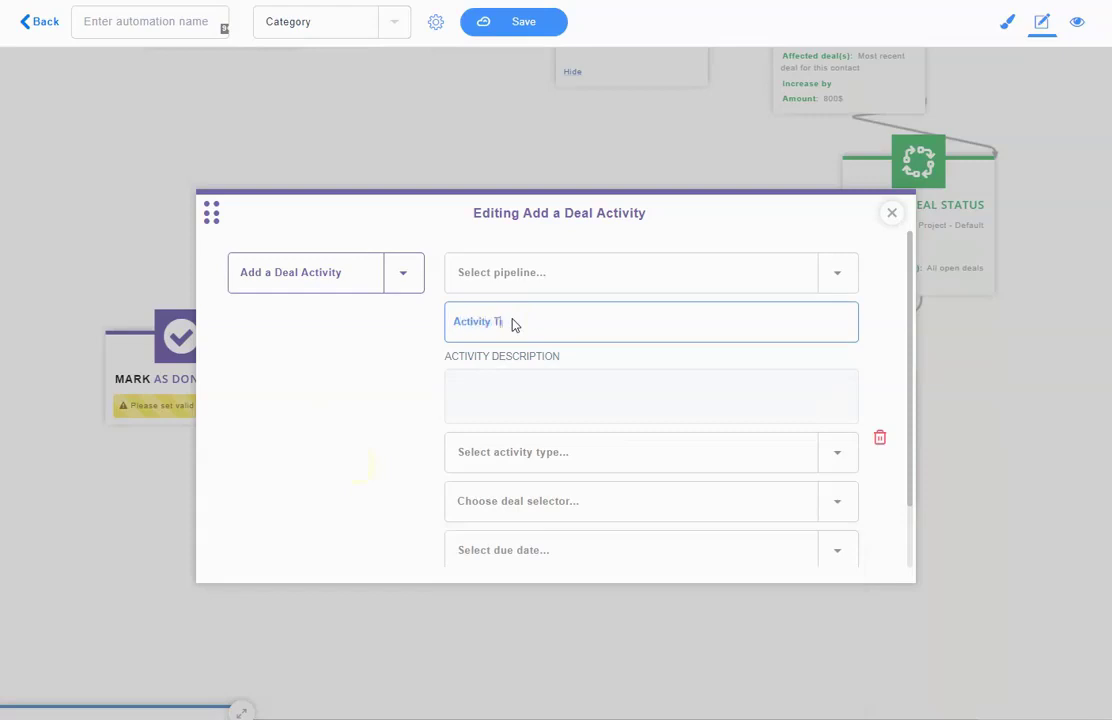
{"action": "type", "text": "tle"}
{"action": "key", "text": "Tab"}
{"action": "type", "text": "Desc"}
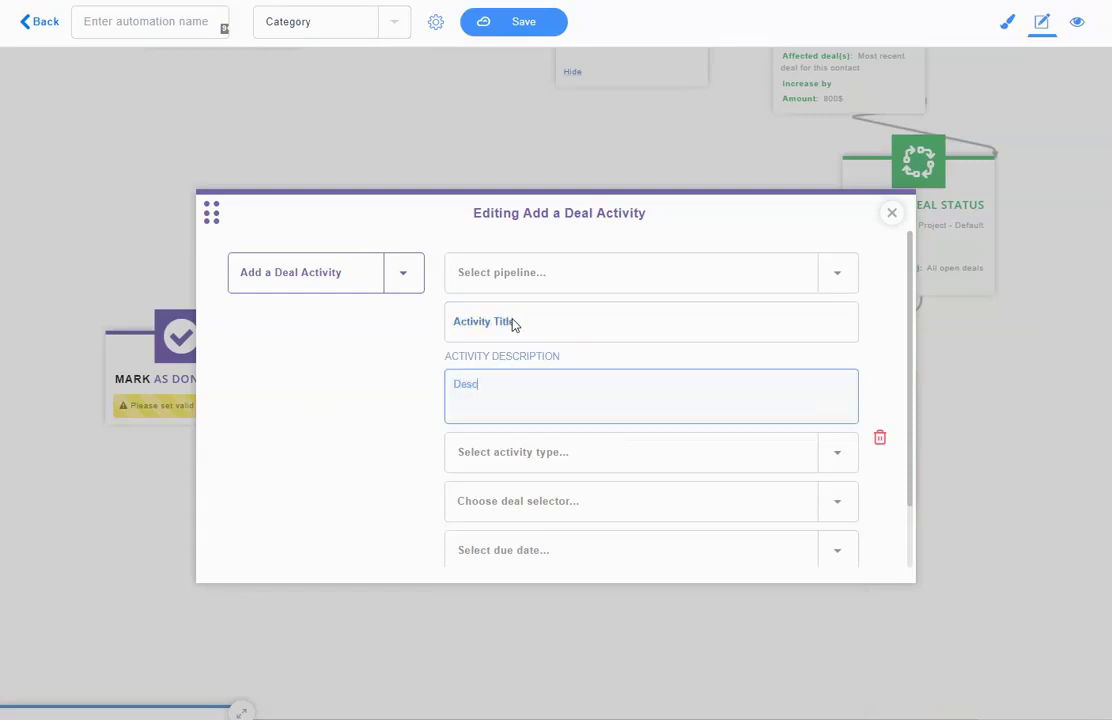
{"action": "type", "text": "ription"}
Choose the Test Project Default Pipeline and Email activity type
{"action": "left_click", "coordinate": [524, 286]}
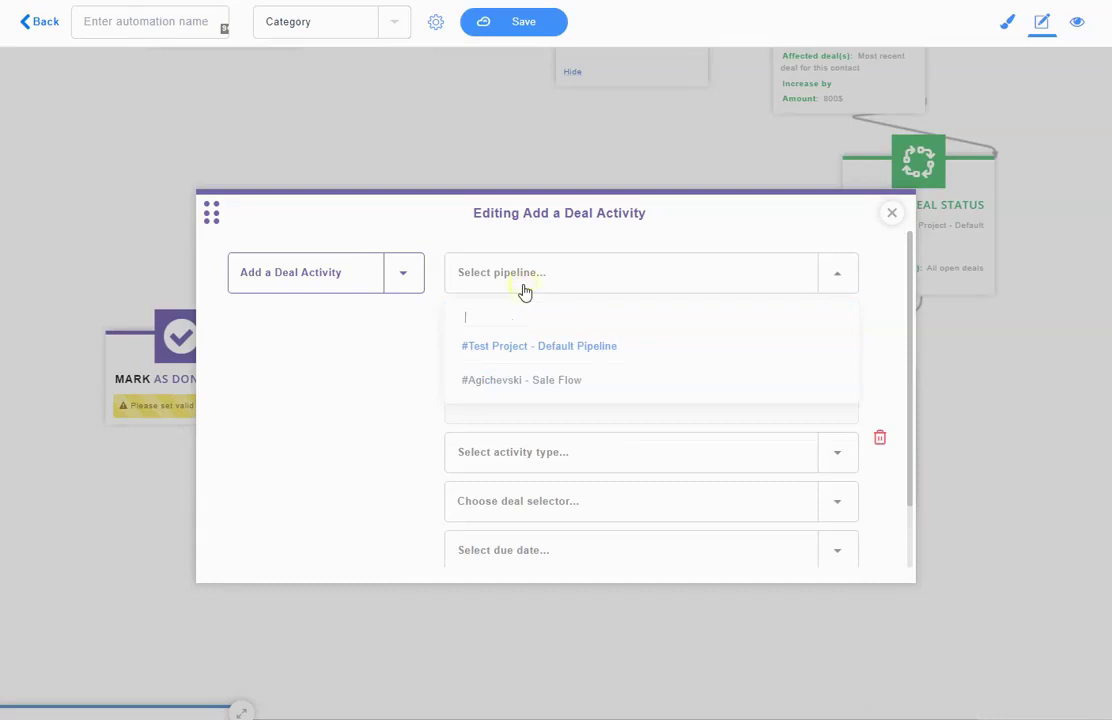
{"action": "left_click", "coordinate": [591, 347]}
{"action": "scroll", "coordinate": [363, 320], "scroll_direction": "down", "scroll_amount": 2}
{"action": "left_click", "coordinate": [455, 380]}
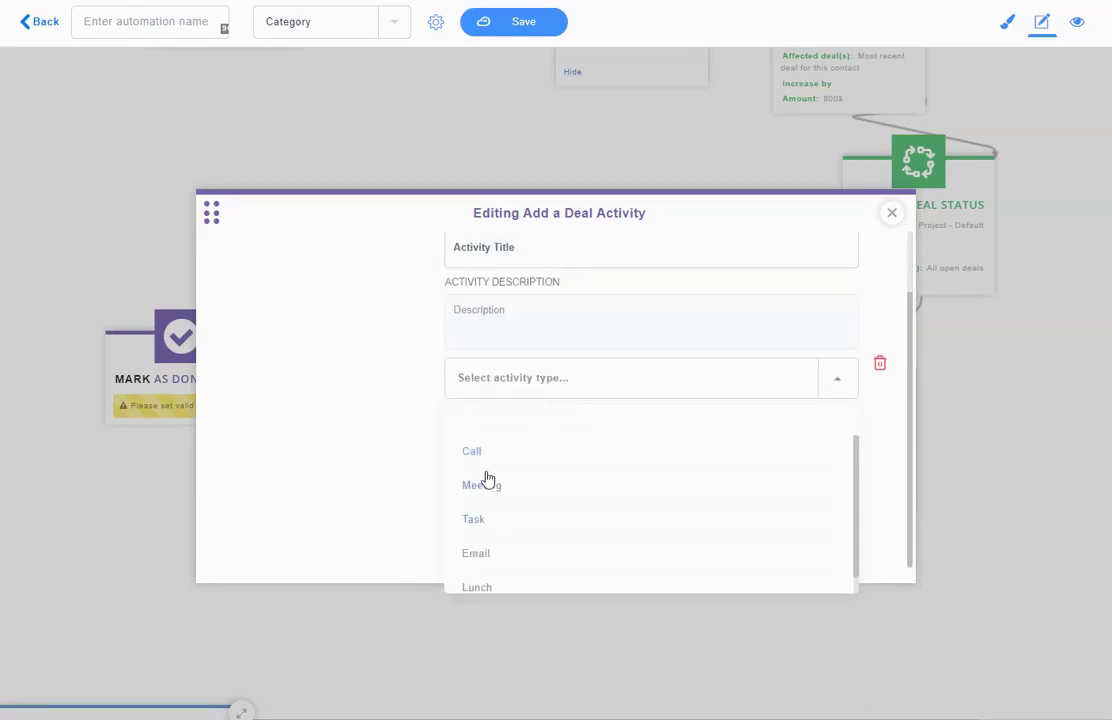
{"action": "scroll", "coordinate": [500, 520], "scroll_direction": "down", "scroll_amount": 1}
{"action": "scroll", "coordinate": [506, 525], "scroll_direction": "up", "scroll_amount": 1}
{"action": "left_click", "coordinate": [484, 552]}
Target the most recent deal, due in 3 Days, assigned to the only listed user
{"action": "left_click", "coordinate": [611, 427]}
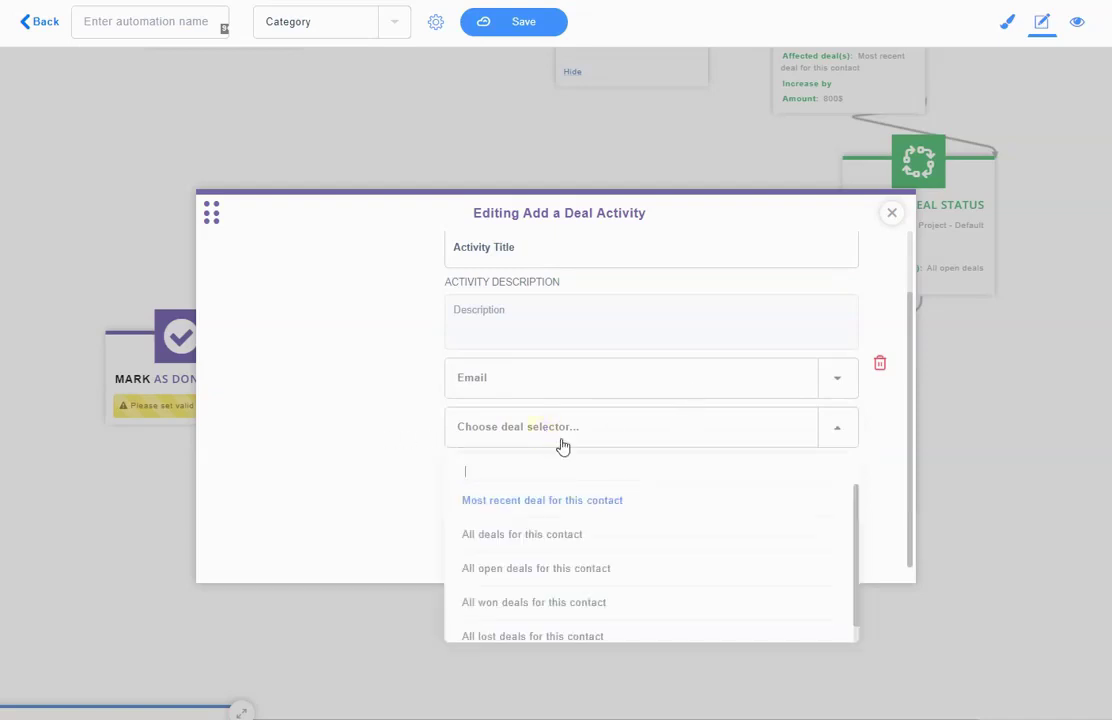
{"action": "left_click", "coordinate": [578, 504]}
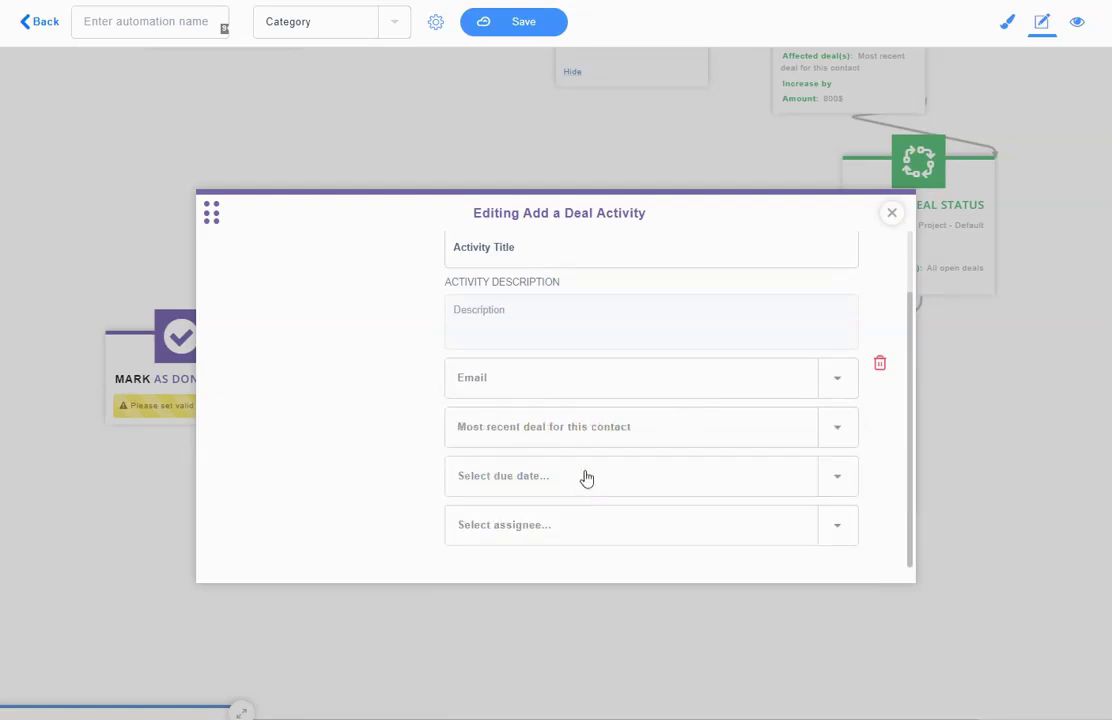
{"action": "left_click", "coordinate": [586, 476]}
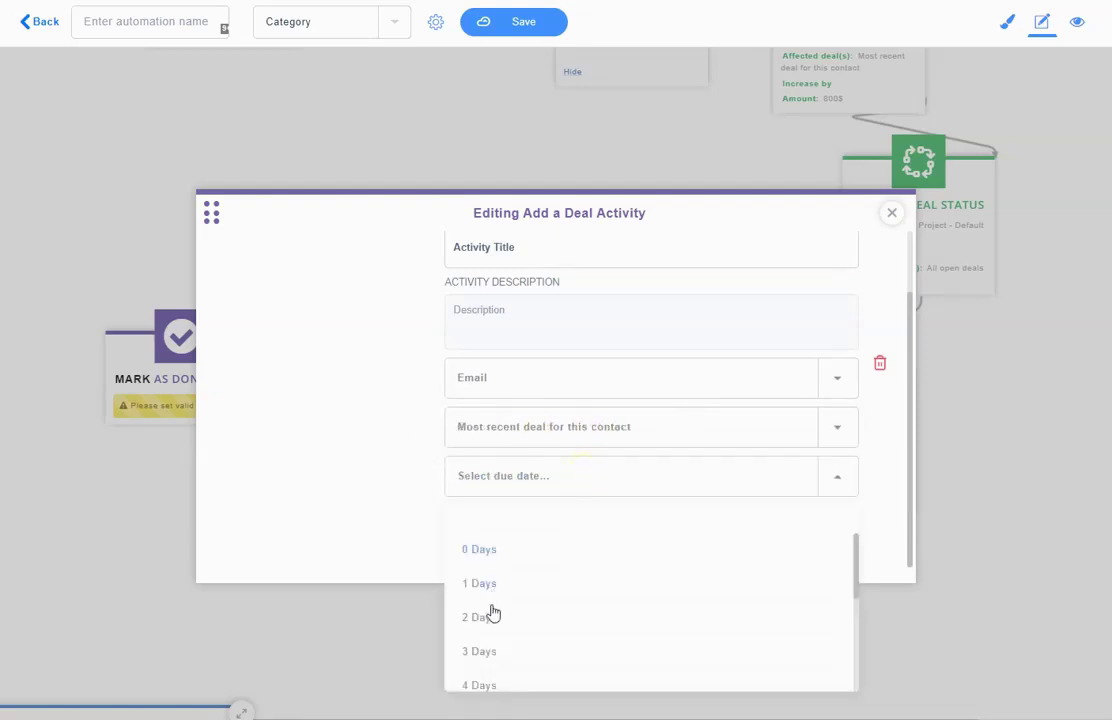
{"action": "left_click", "coordinate": [488, 651]}
{"action": "left_click", "coordinate": [507, 541]}
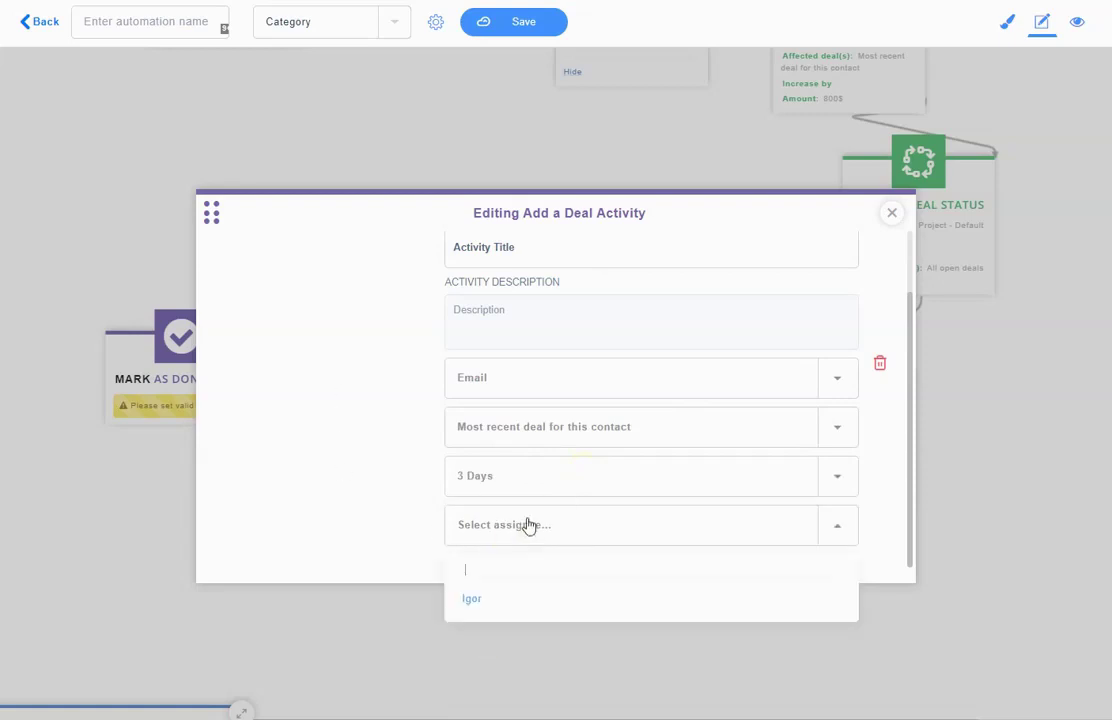
{"action": "left_click", "coordinate": [487, 603]}
{"action": "scroll", "coordinate": [390, 370], "scroll_direction": "up", "scroll_amount": 2}
{"action": "scroll", "coordinate": [451, 322], "scroll_direction": "down", "scroll_amount": 2}
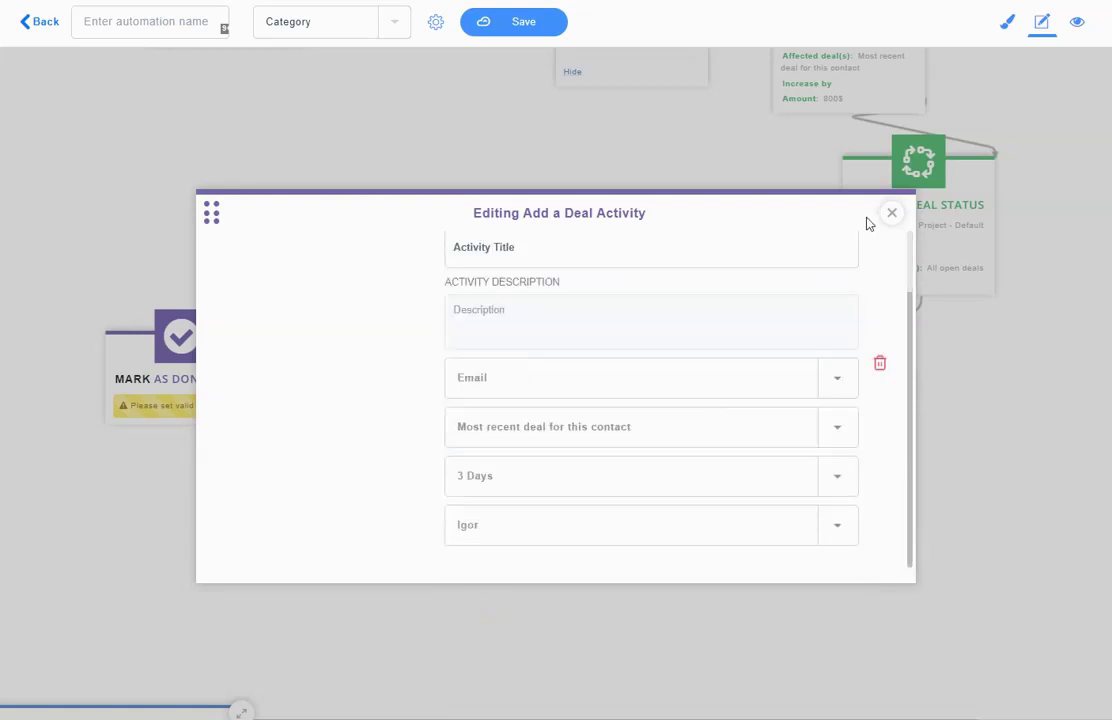
{"action": "left_click", "coordinate": [891, 214]}
Remove the old links between Add a Deal Activity, Change Deal Stage and Mark as Done
{"action": "left_click", "coordinate": [177, 412]}
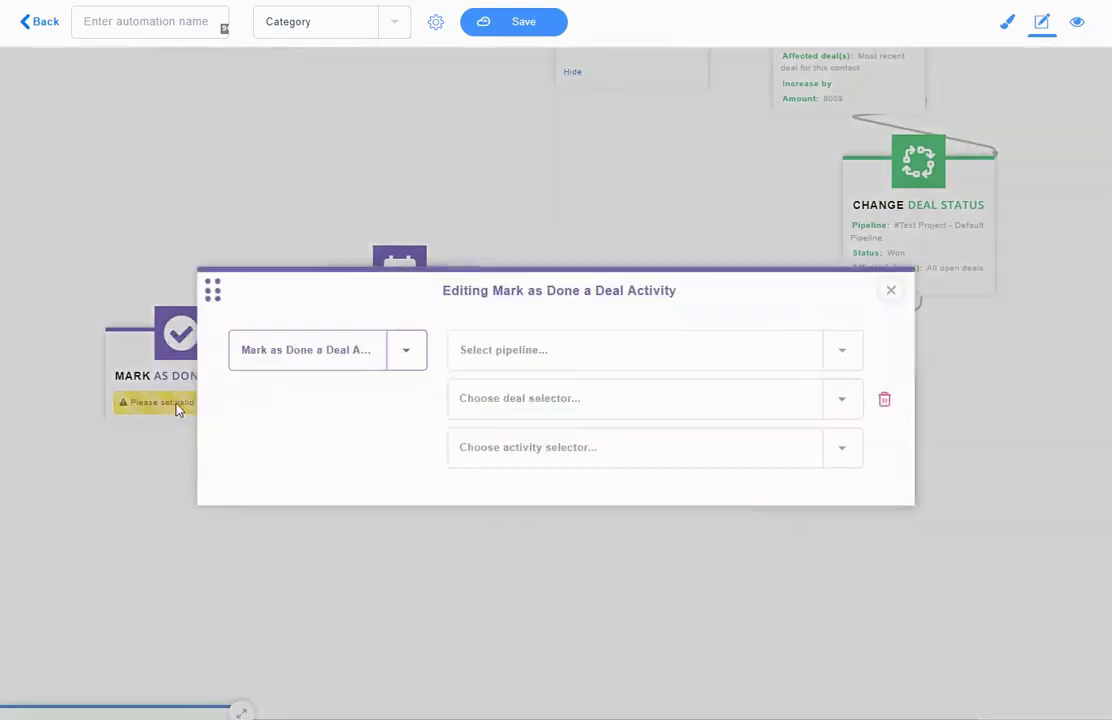
{"action": "left_click", "coordinate": [893, 294]}
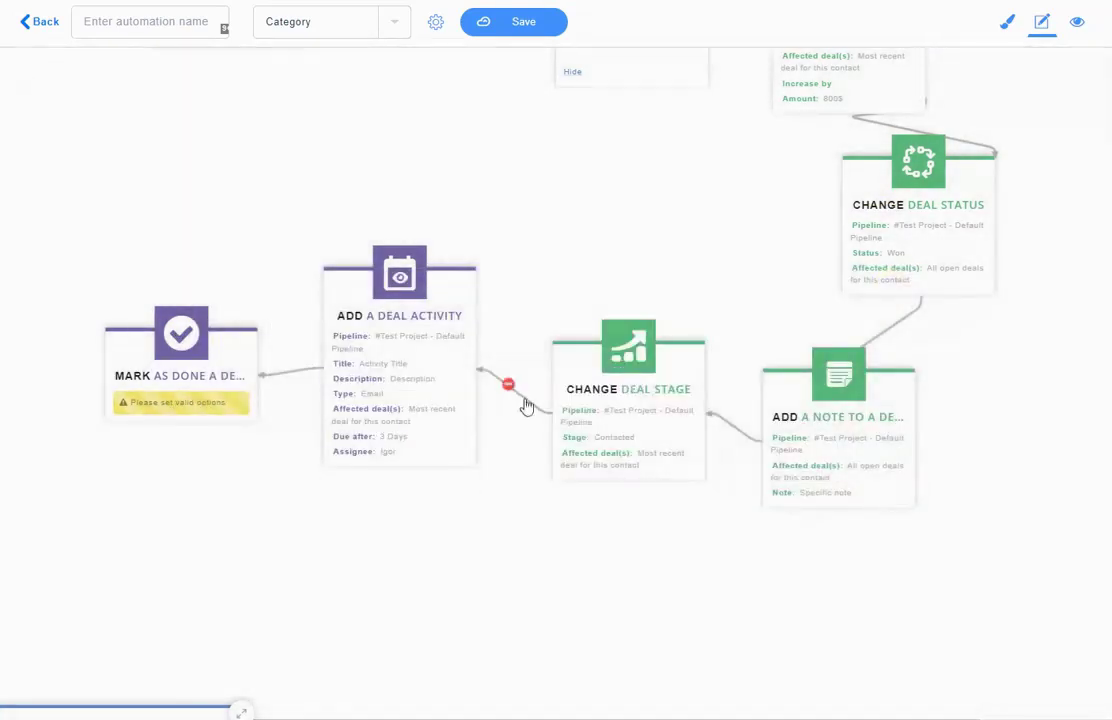
{"action": "left_click", "coordinate": [508, 382]}
{"action": "left_click", "coordinate": [285, 374]}
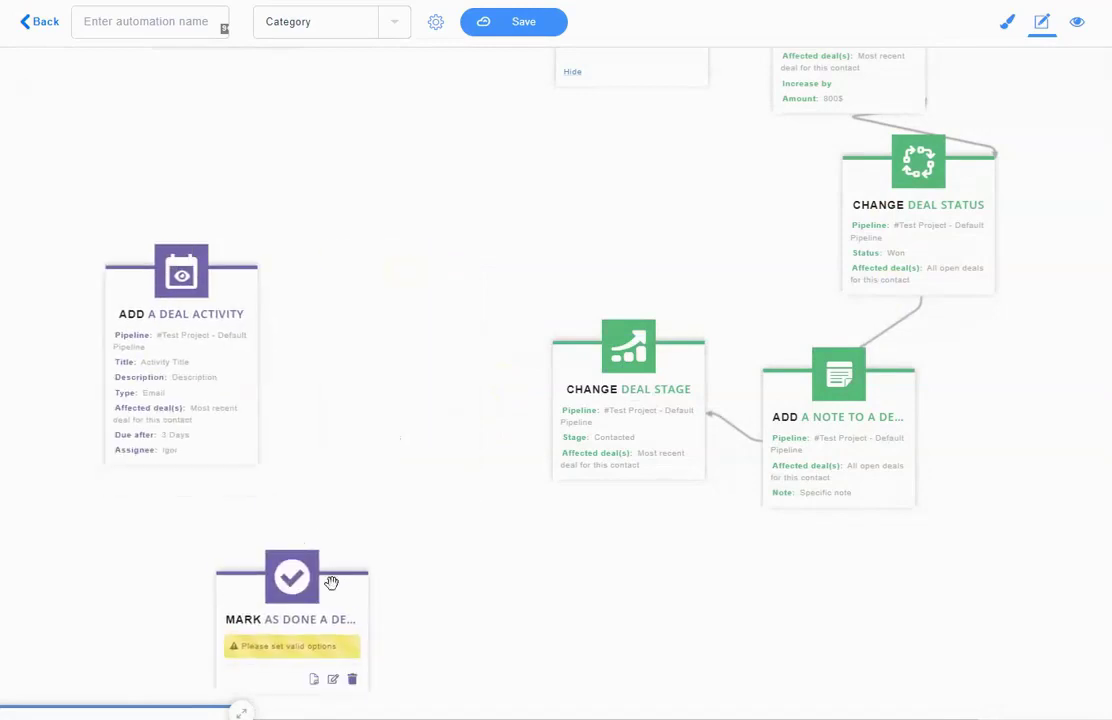
Move Mark as Done beside Change Deal Stage and link it on to Add a Deal Activity
{"action": "left_click_drag", "start_coordinate": [331, 582], "coordinate": [422, 365]}
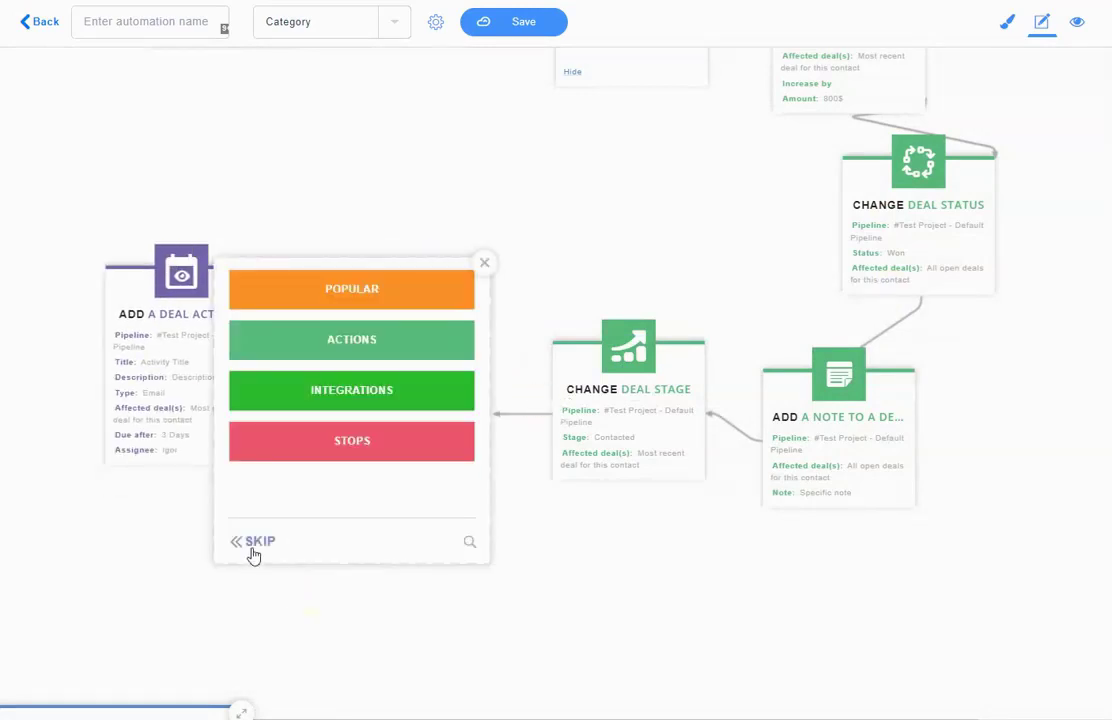
{"action": "left_click", "coordinate": [253, 550]}
{"action": "mouse_move", "coordinate": [399, 375]}
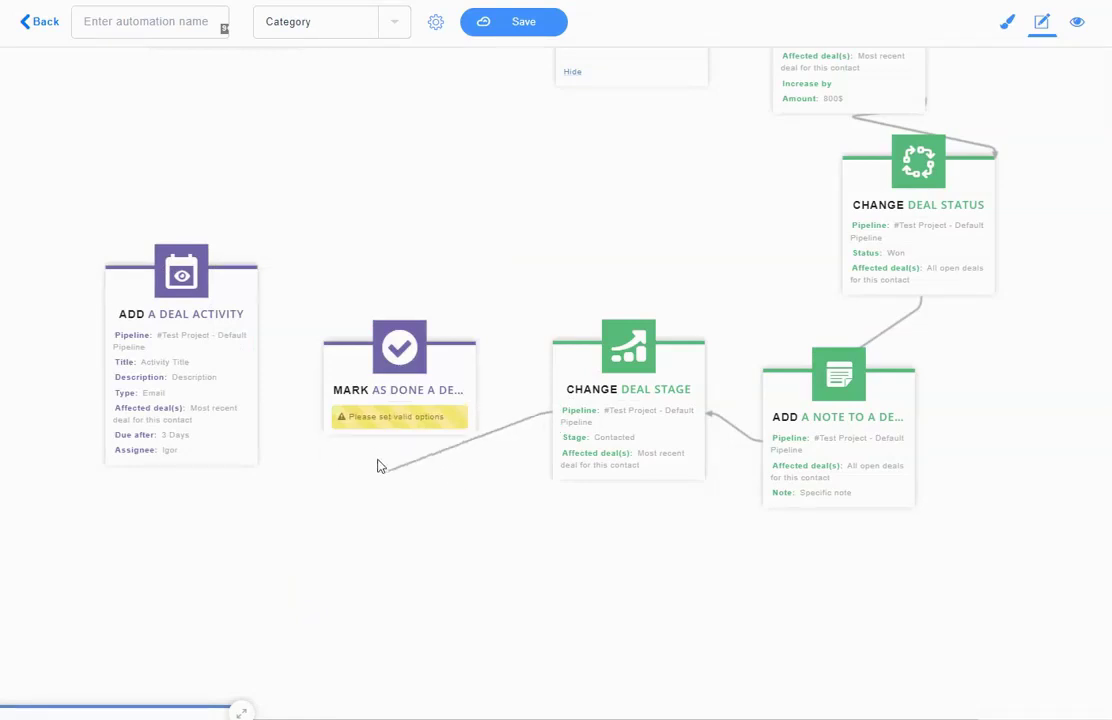
{"action": "left_click_drag", "start_coordinate": [380, 468], "coordinate": [397, 441]}
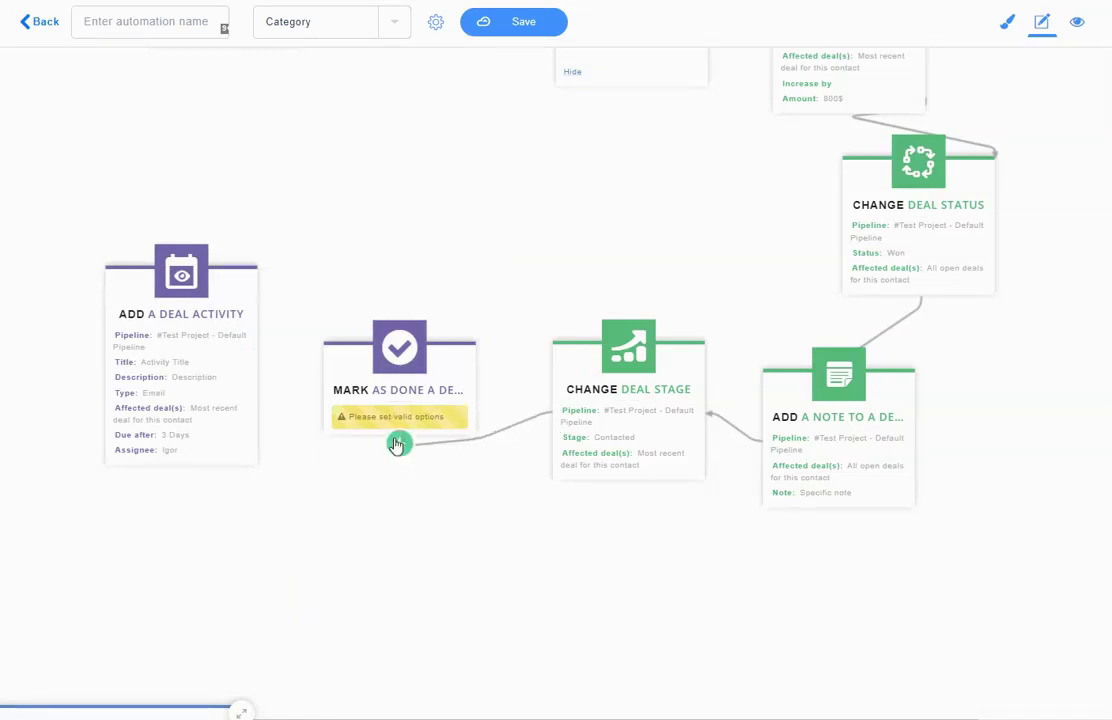
{"action": "left_click", "coordinate": [314, 390]}
{"action": "left_click", "coordinate": [35, 517]}
{"action": "left_click", "coordinate": [180, 470]}
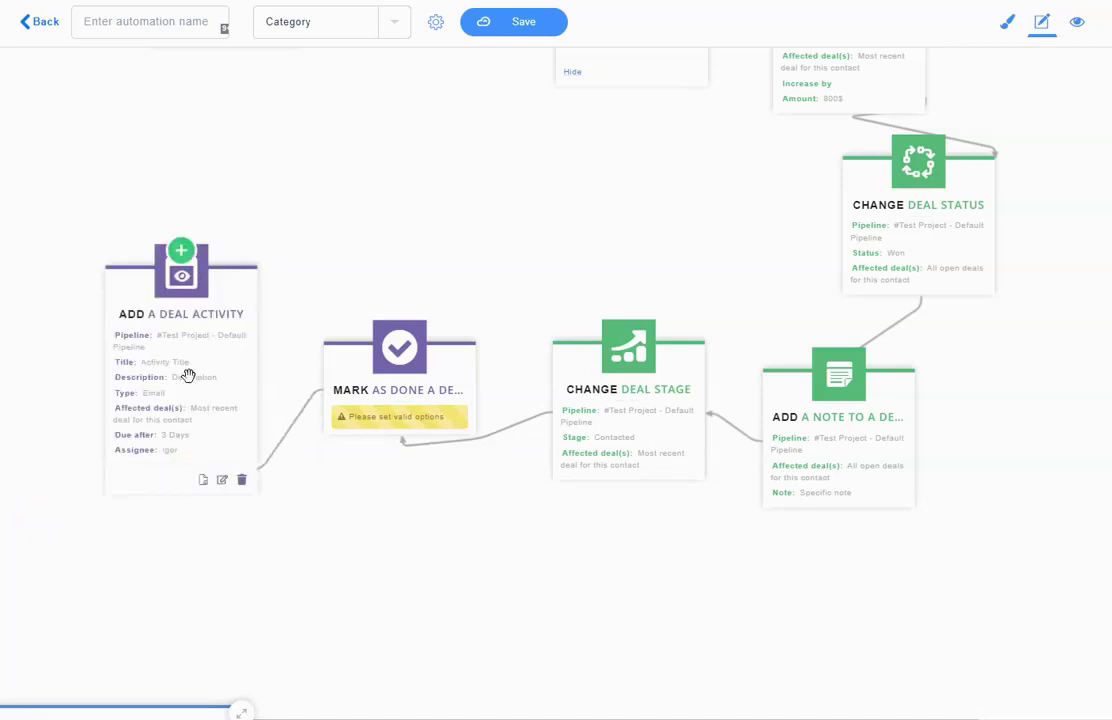
Set Mark as Done to #Test Project - Default Pipeline, the most recent deal, and All Deals Activities
{"action": "left_click", "coordinate": [413, 424]}
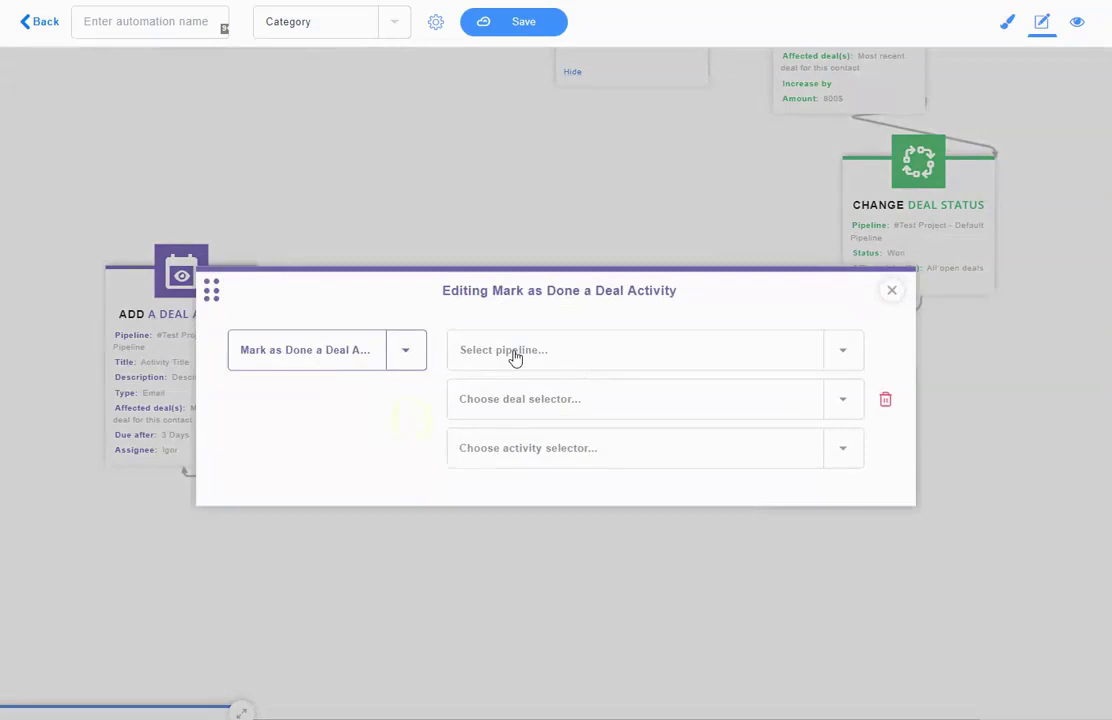
{"action": "left_click", "coordinate": [596, 350]}
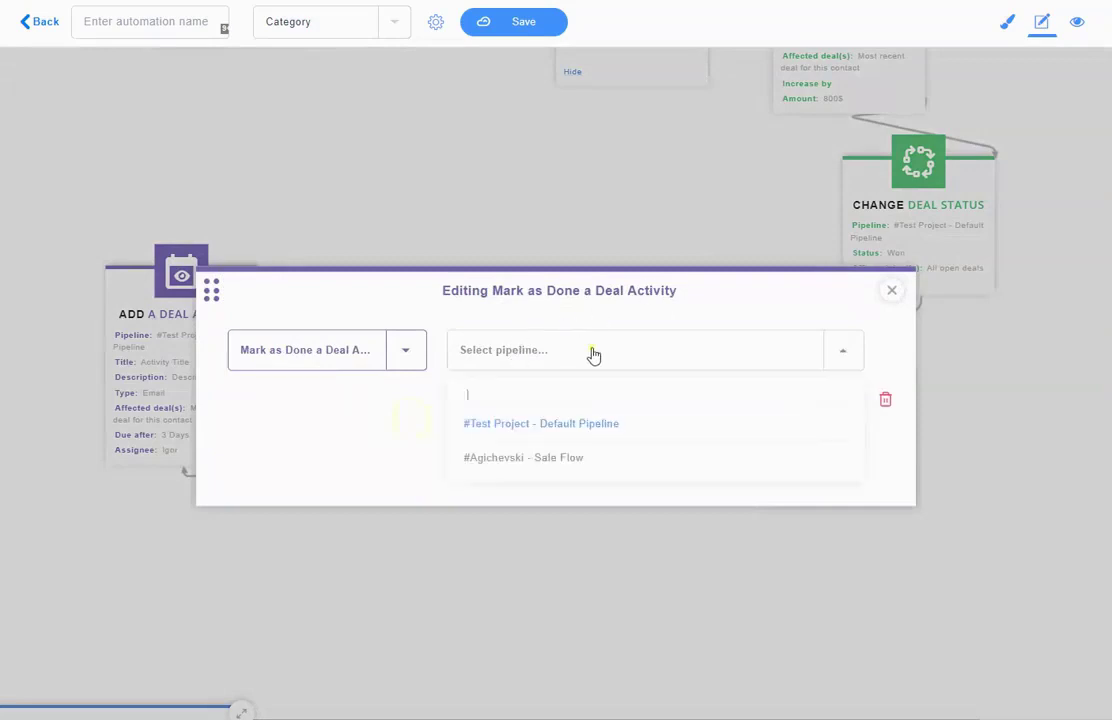
{"action": "left_click", "coordinate": [555, 424]}
{"action": "left_click", "coordinate": [631, 400]}
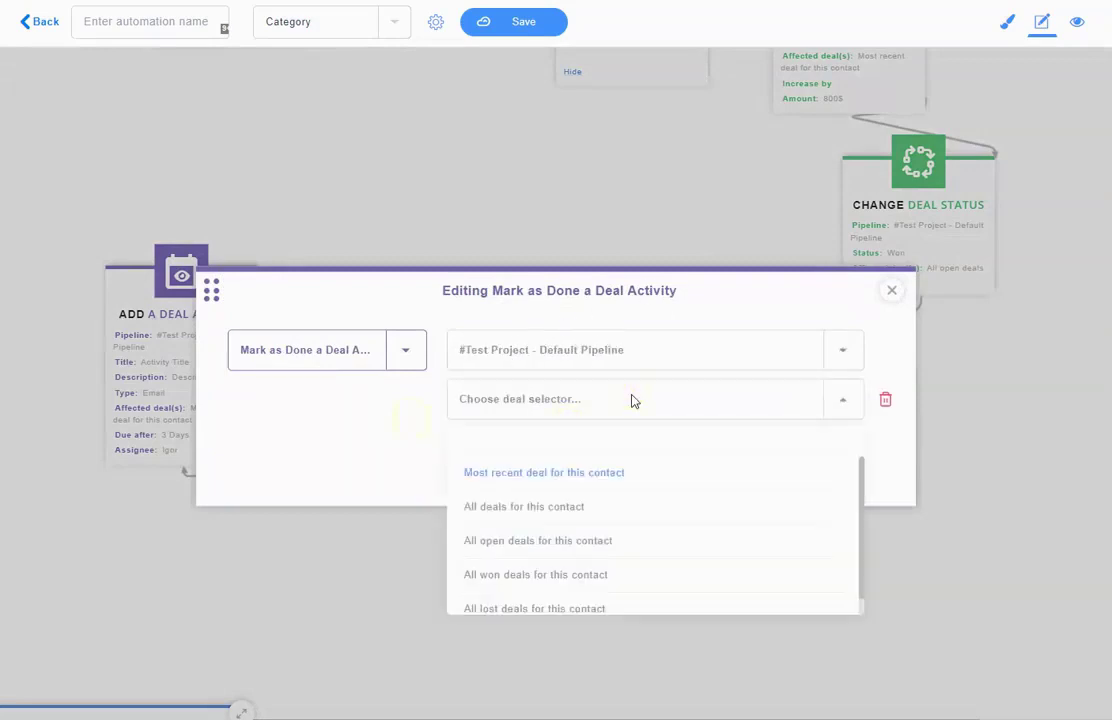
{"action": "left_click", "coordinate": [588, 476]}
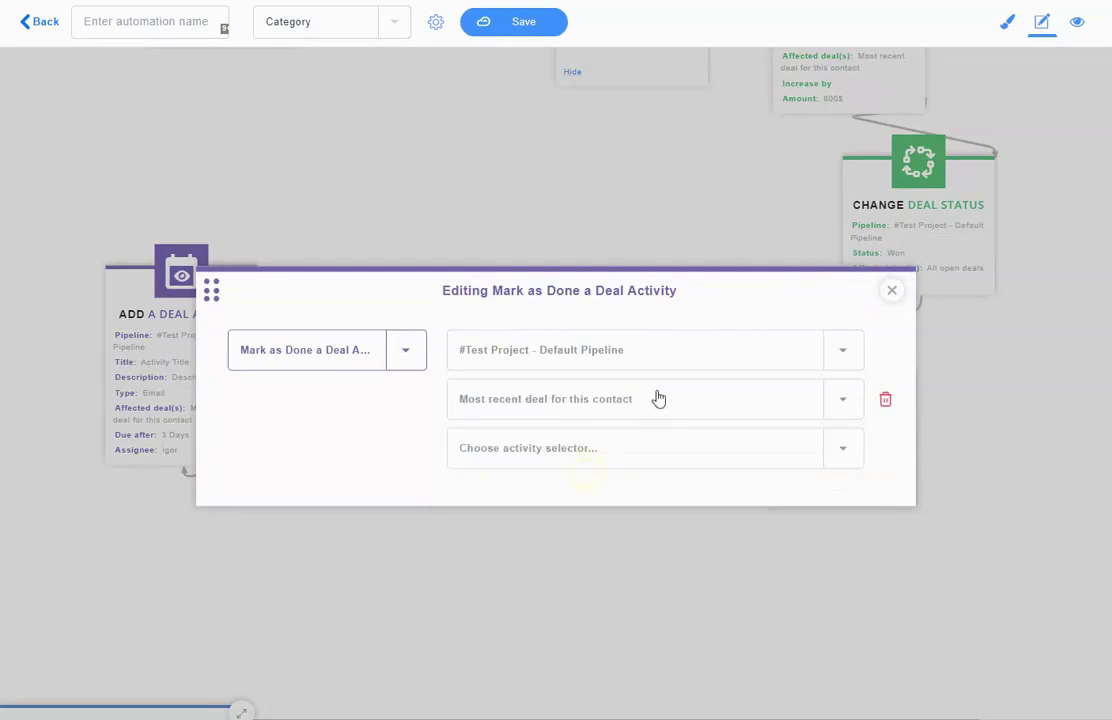
{"action": "left_click", "coordinate": [576, 446]}
{"action": "left_click", "coordinate": [540, 521]}
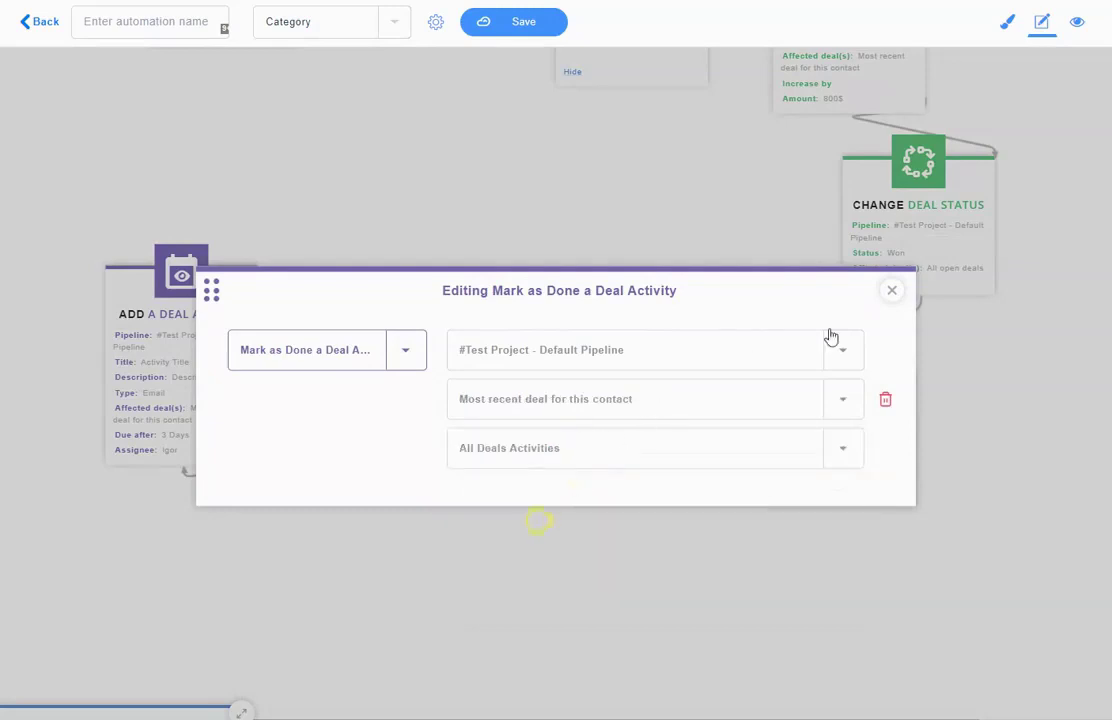
{"action": "left_click", "coordinate": [892, 293]}
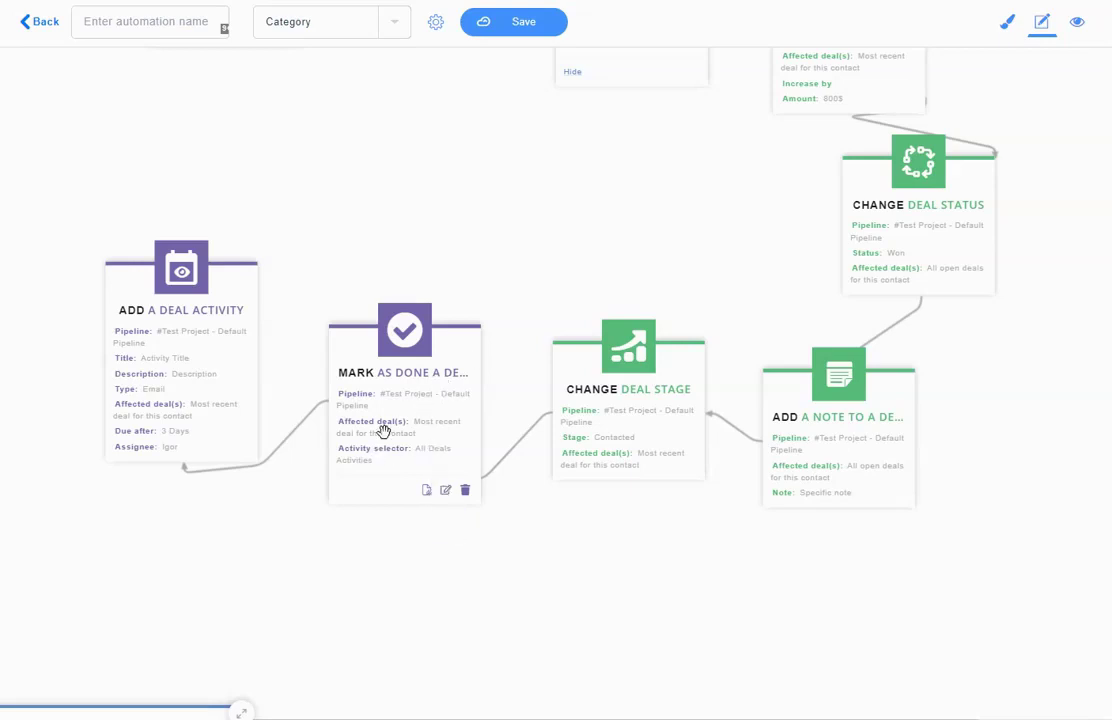
{"action": "mouse_move", "coordinate": [181, 370]}
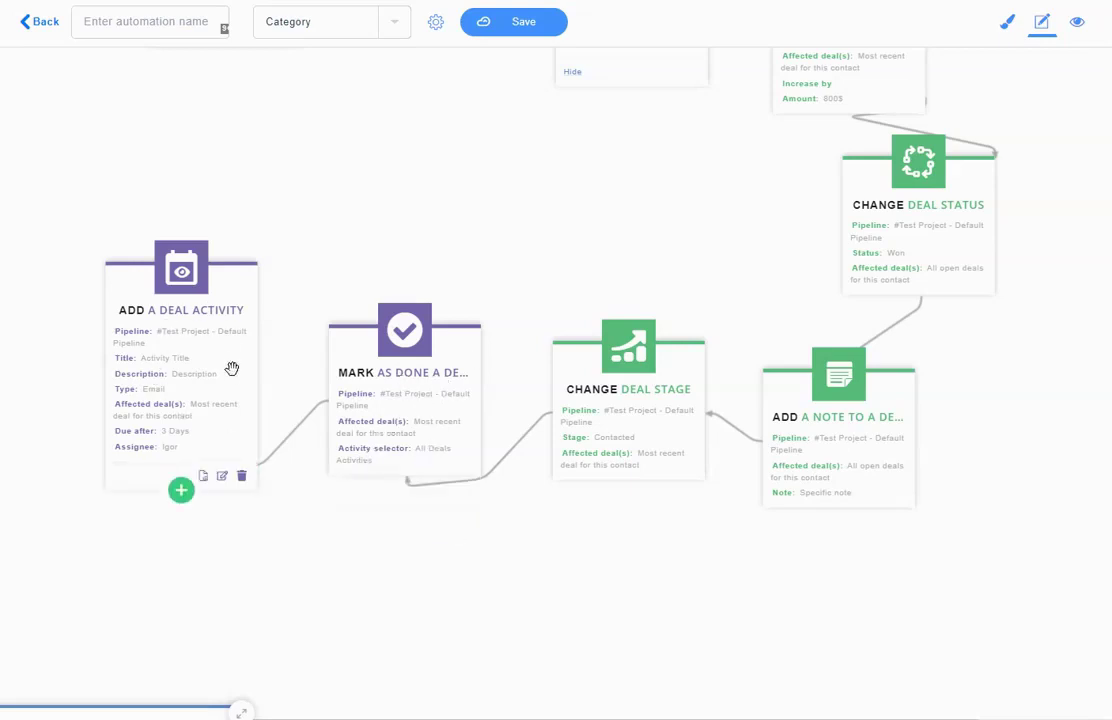
Nudge the Add a Deal Activity card and scroll around the canvas
{"action": "left_click_drag", "start_coordinate": [231, 376], "coordinate": [238, 381]}
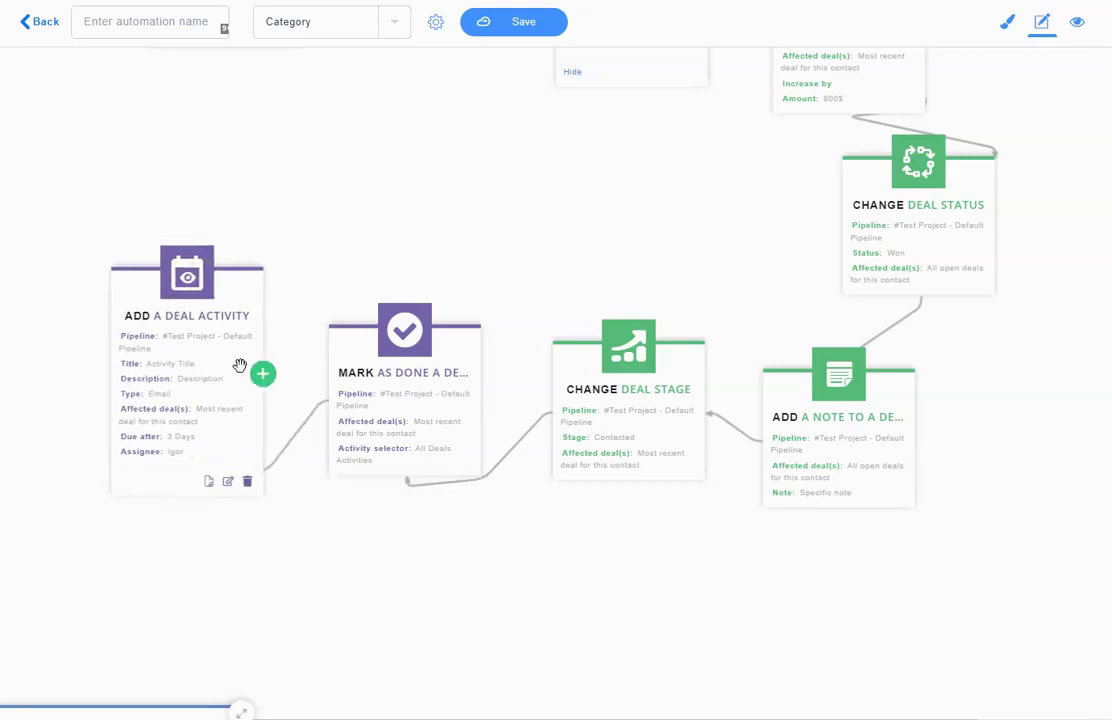
{"action": "scroll", "coordinate": [566, 367], "scroll_direction": "up", "scroll_amount": 3}
{"action": "scroll", "coordinate": [1043, 200], "scroll_direction": "up", "scroll_amount": 2}
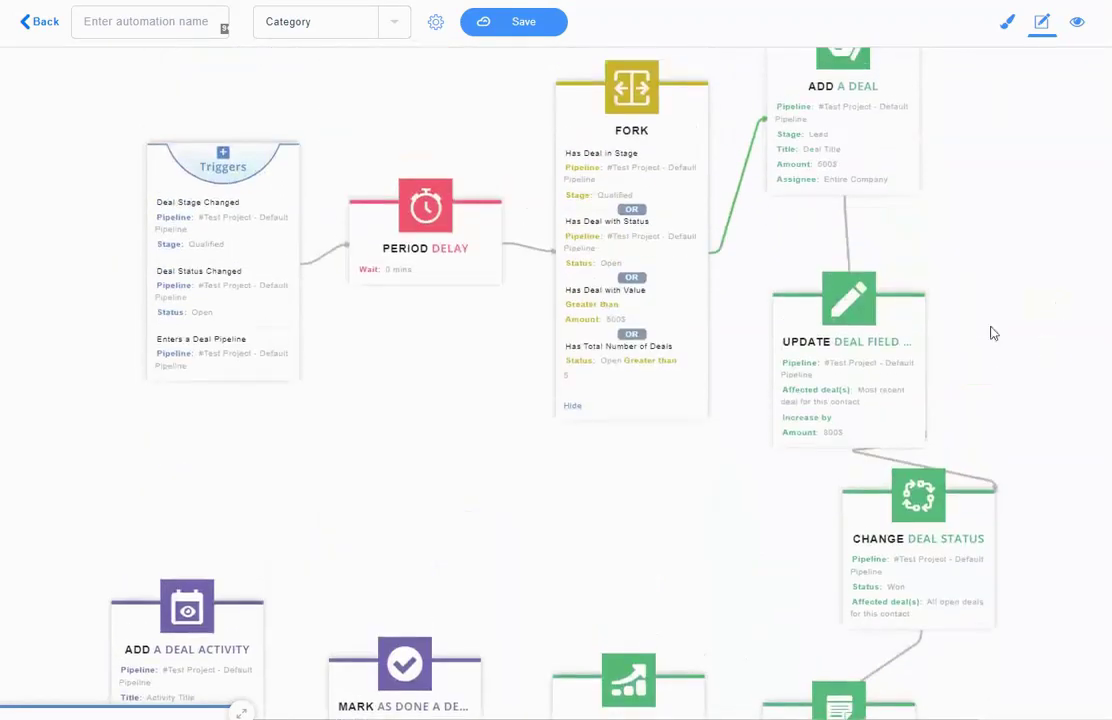
{"action": "left_click_drag", "start_coordinate": [860, 380], "coordinate": [878, 337]}
{"action": "scroll", "coordinate": [541, 380], "scroll_direction": "down", "scroll_amount": 3}
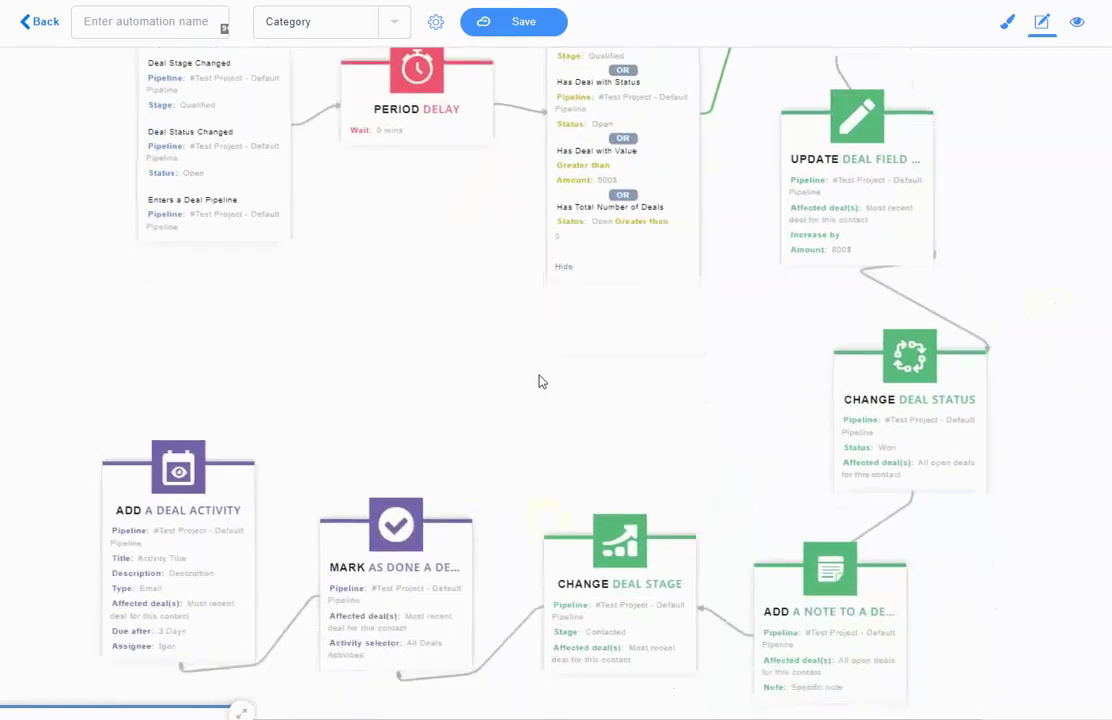
{"action": "scroll", "coordinate": [670, 514], "scroll_direction": "up", "scroll_amount": 3}
{"action": "scroll", "coordinate": [692, 417], "scroll_direction": "down", "scroll_amount": 1}
Delete the Change Deal Status and Update Deal Field steps
{"action": "scroll", "coordinate": [699, 461], "scroll_direction": "up", "scroll_amount": 1}
{"action": "scroll", "coordinate": [699, 461], "scroll_direction": "up", "scroll_amount": 1}
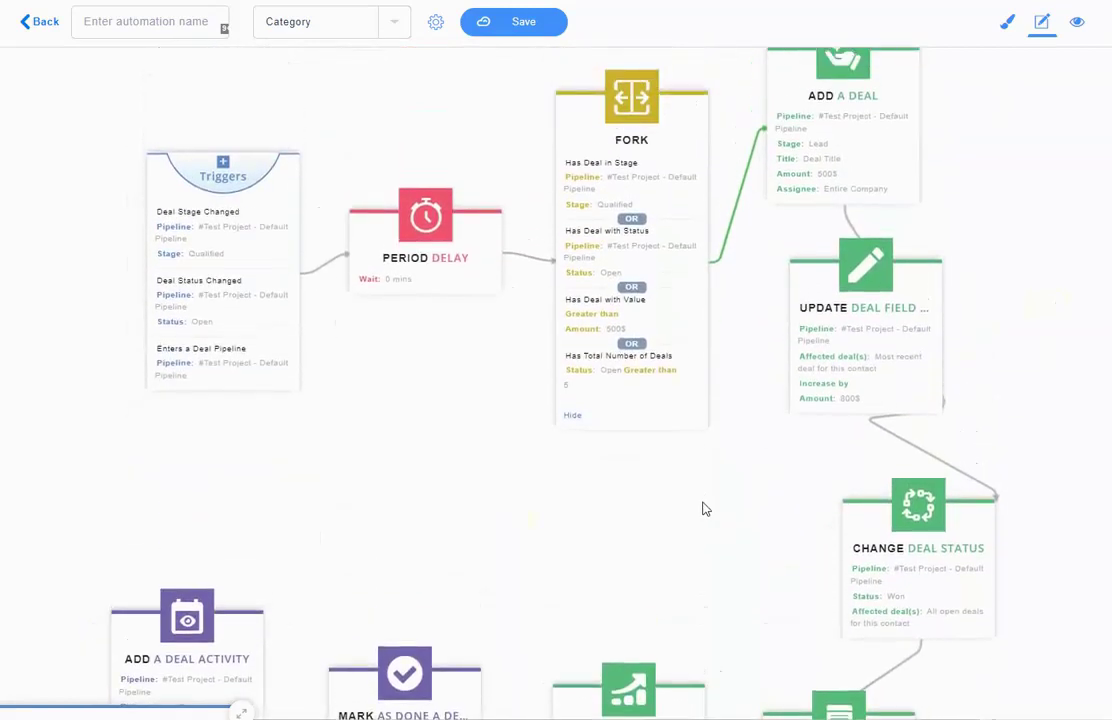
{"action": "scroll", "coordinate": [737, 566], "scroll_direction": "up", "scroll_amount": 2}
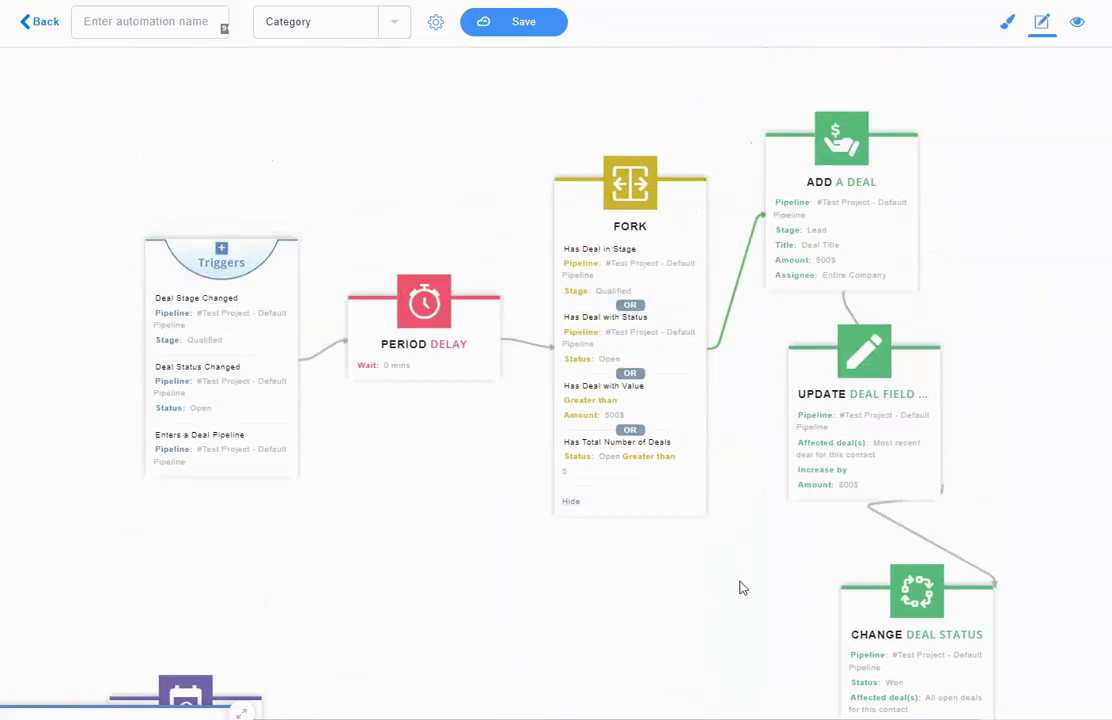
{"action": "scroll", "coordinate": [756, 400], "scroll_direction": "down", "scroll_amount": 6}
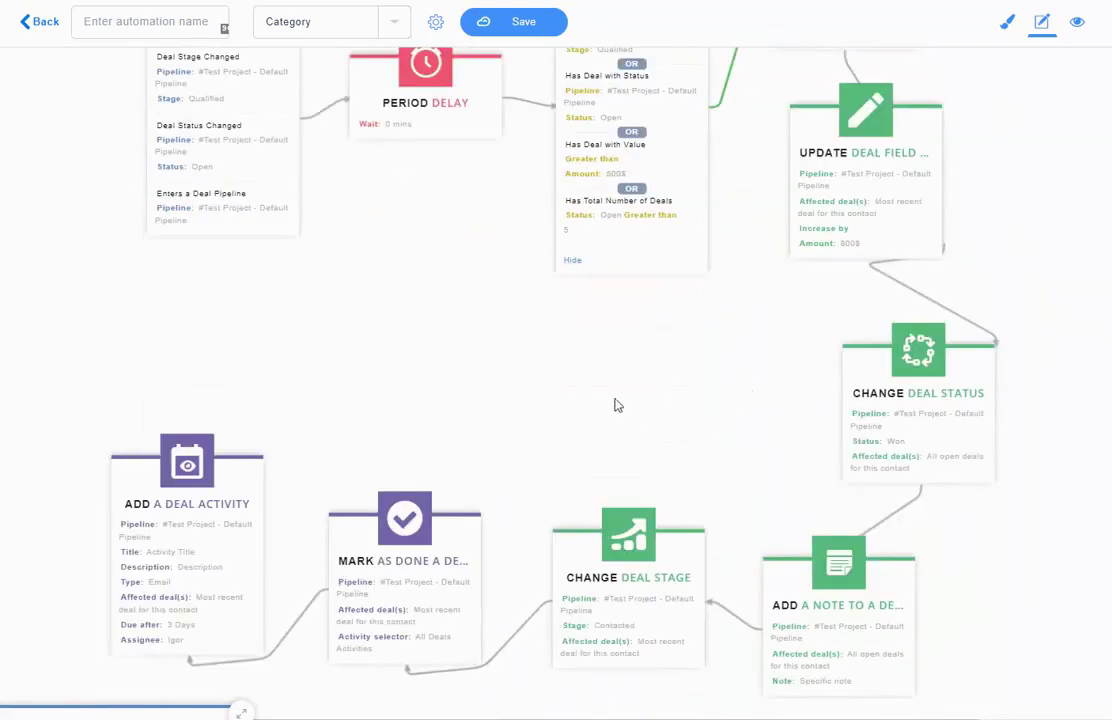
{"action": "left_click_drag", "start_coordinate": [724, 438], "coordinate": [719, 319]}
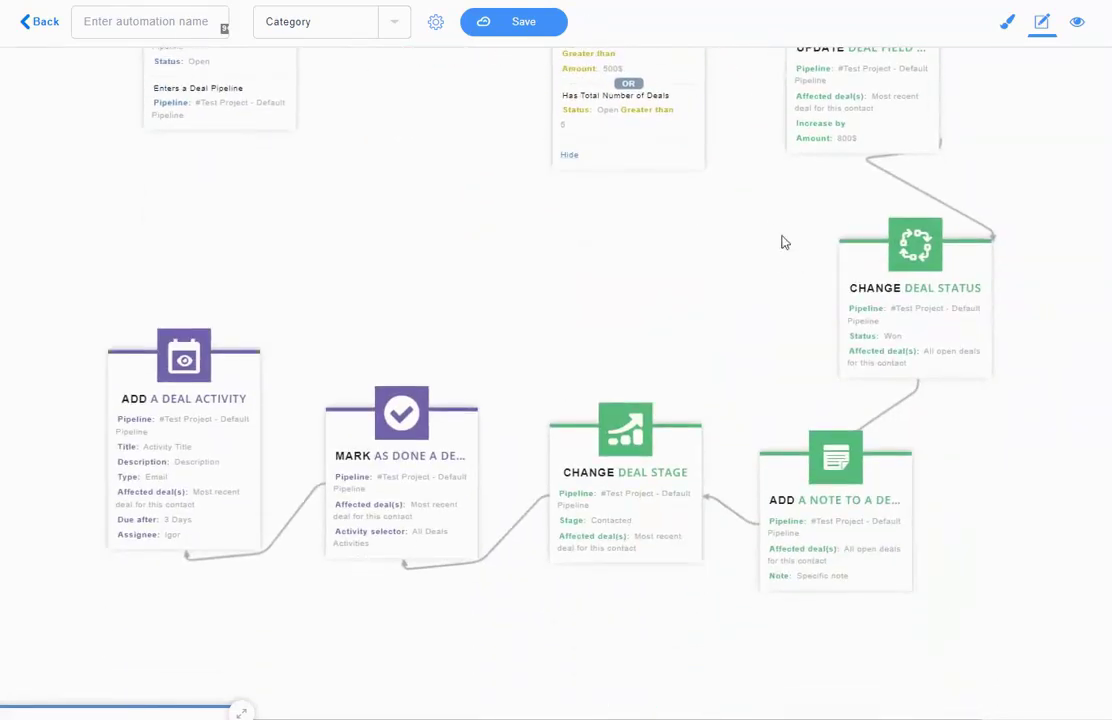
{"action": "left_click_drag", "start_coordinate": [782, 241], "coordinate": [794, 308]}
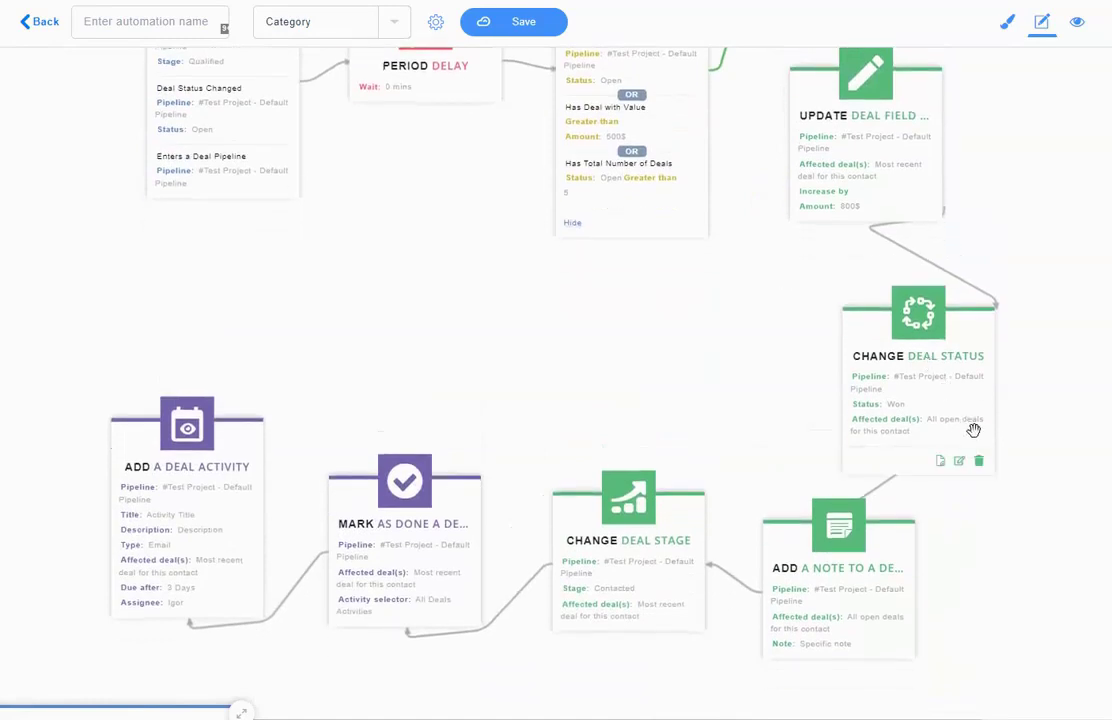
{"action": "left_click", "coordinate": [979, 461]}
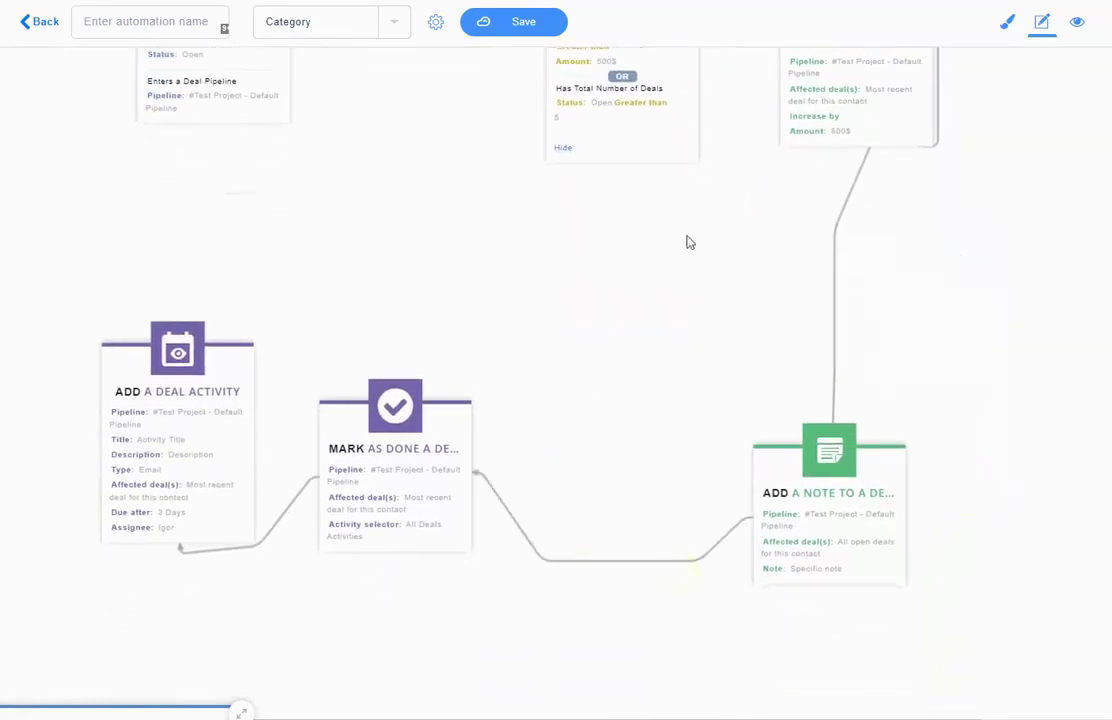
{"action": "left_click_drag", "start_coordinate": [686, 242], "coordinate": [658, 578]}
{"action": "left_click", "coordinate": [910, 456]}
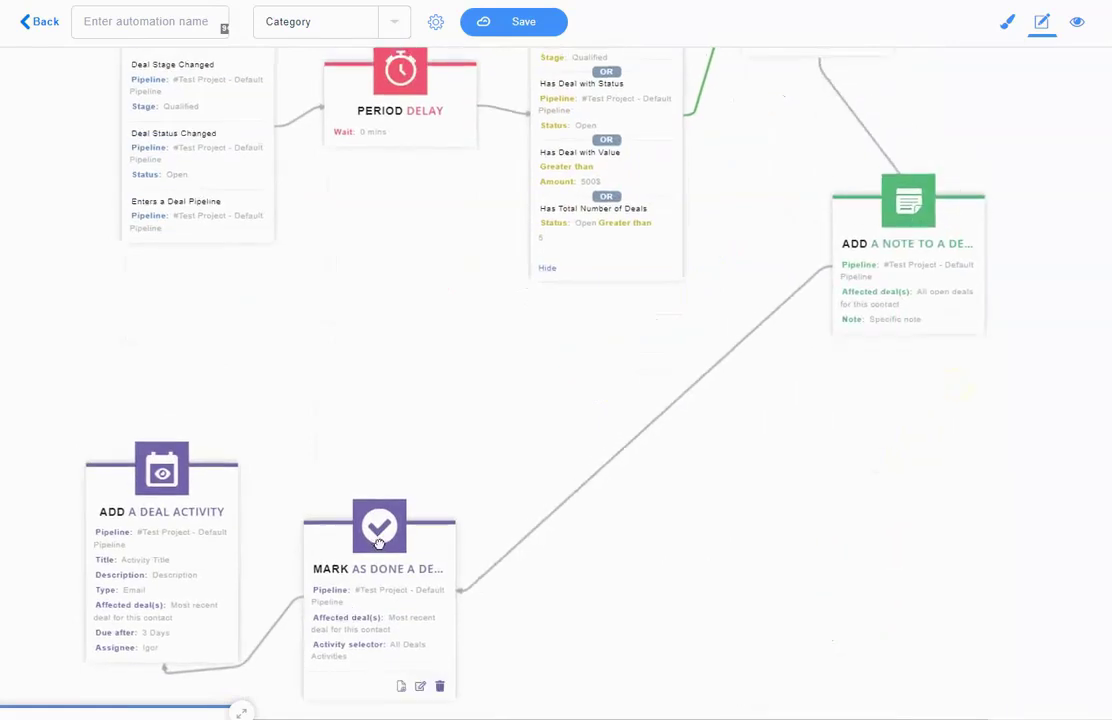
Unlink and delete Mark as Done, placing Add a Deal Activity under Add a Note
{"action": "left_click_drag", "start_coordinate": [379, 543], "coordinate": [582, 442]}
{"action": "left_click", "coordinate": [740, 383]}
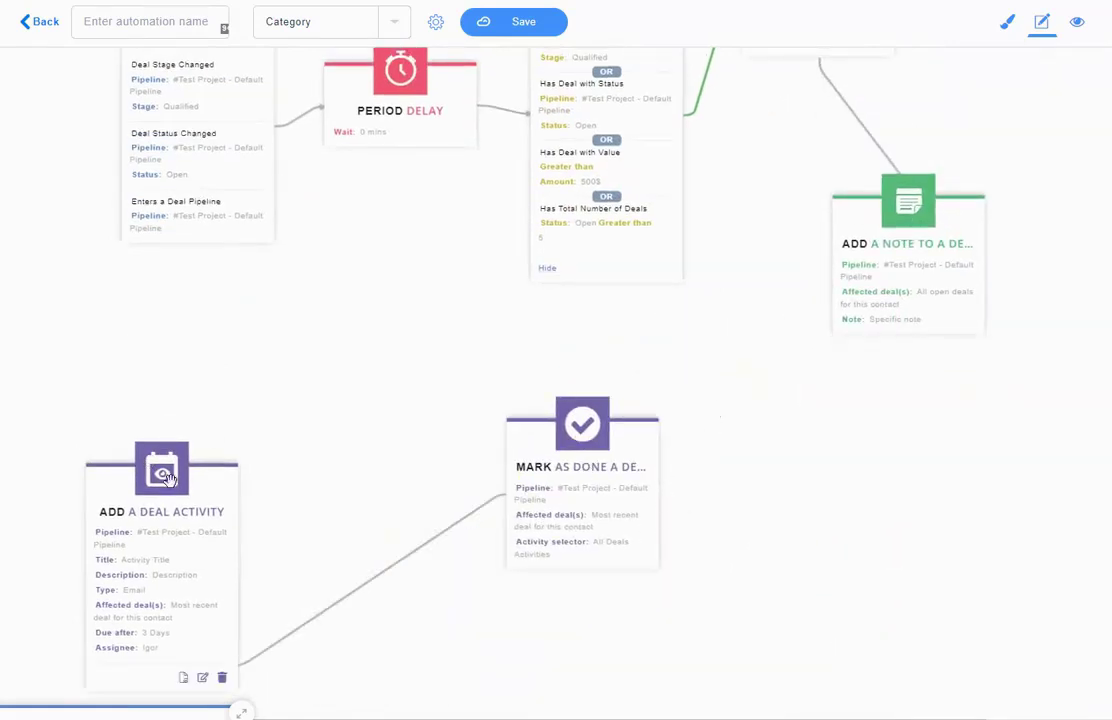
{"action": "left_click", "coordinate": [640, 583]}
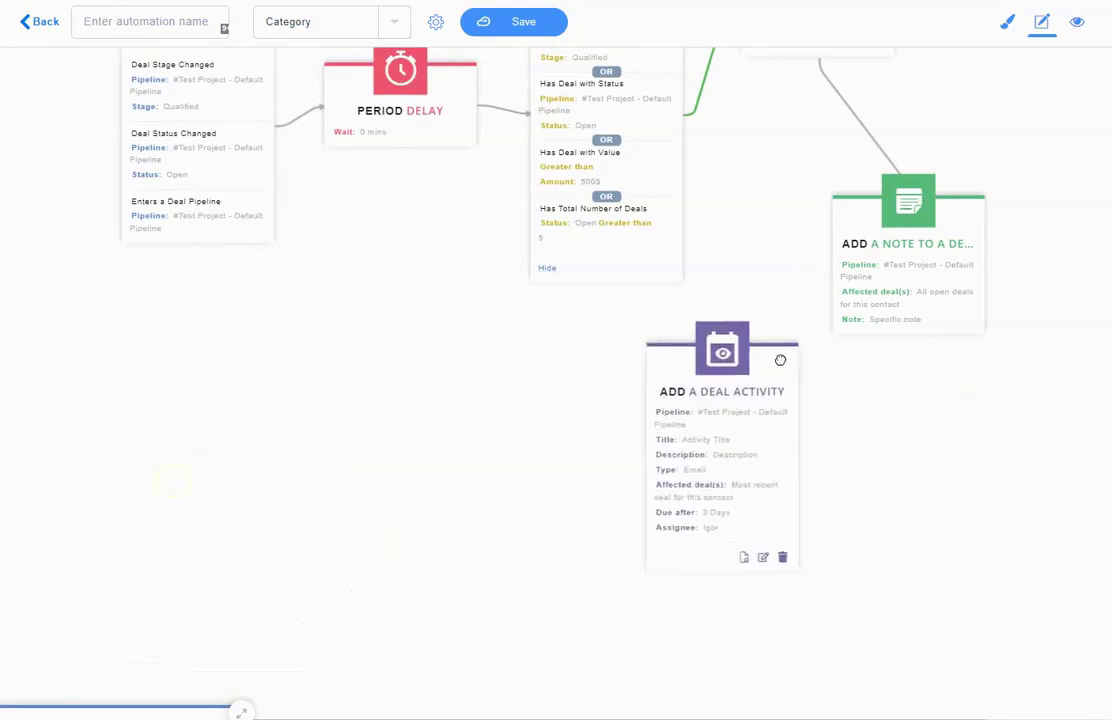
{"action": "left_click_drag", "start_coordinate": [780, 360], "coordinate": [920, 455]}
{"action": "scroll", "coordinate": [769, 546], "scroll_direction": "up", "scroll_amount": 3}
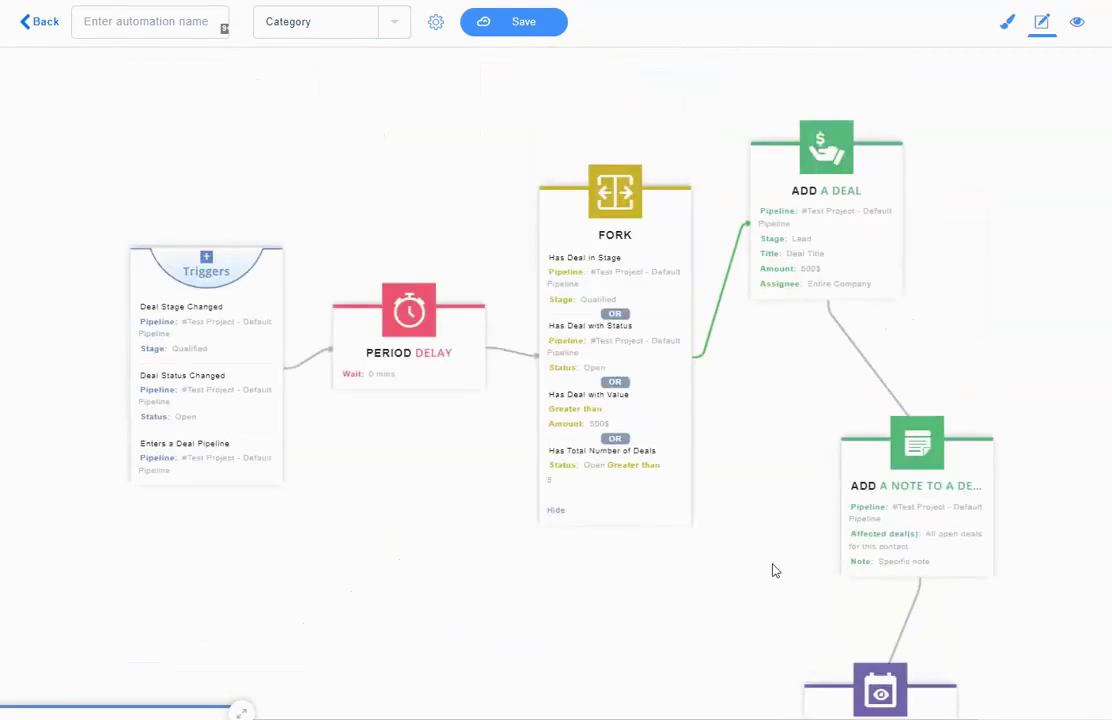
{"action": "scroll", "coordinate": [773, 570], "scroll_direction": "down", "scroll_amount": 1}
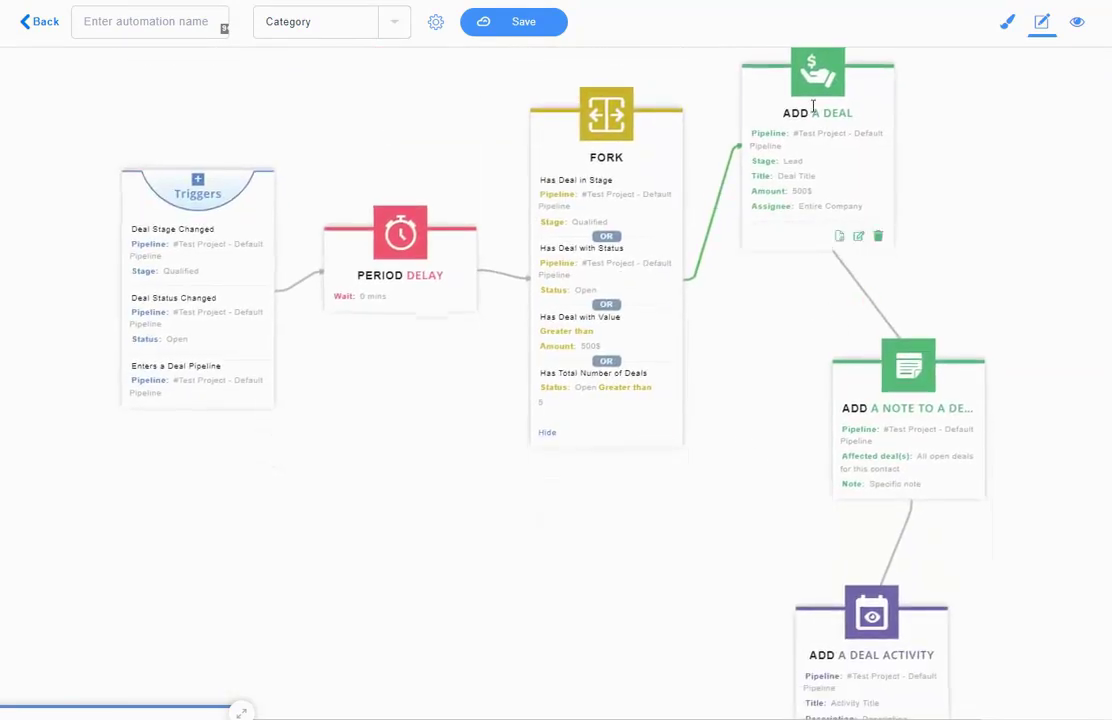
Set Add a Note to a Deal to target the most recent deal for this contact
{"action": "left_click_drag", "start_coordinate": [813, 105], "coordinate": [865, 126]}
{"action": "left_click", "coordinate": [947, 511]}
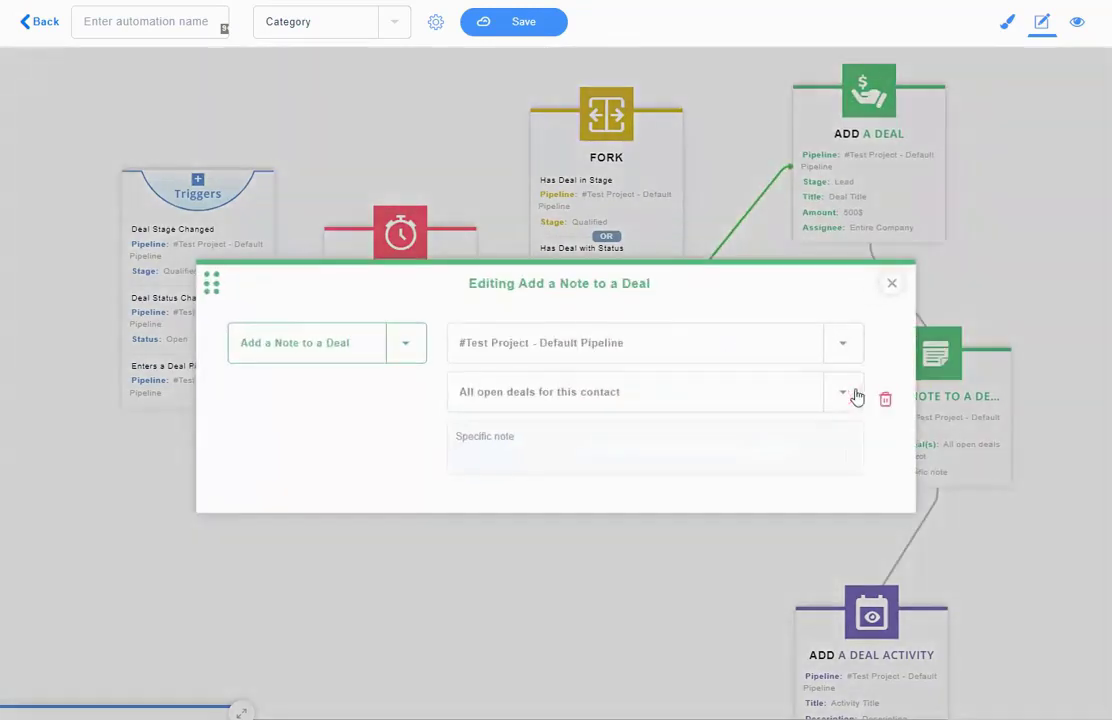
{"action": "left_click", "coordinate": [529, 394]}
{"action": "left_click", "coordinate": [530, 465]}
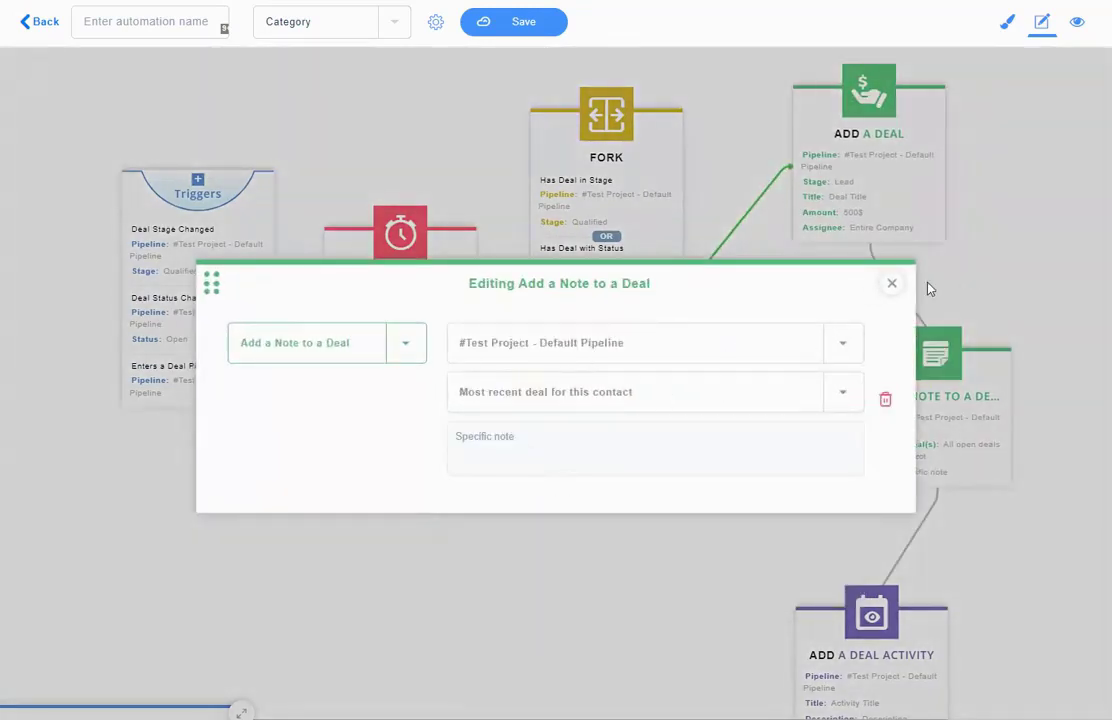
{"action": "left_click", "coordinate": [892, 283]}
{"action": "left_click_drag", "start_coordinate": [937, 367], "coordinate": [929, 375]}
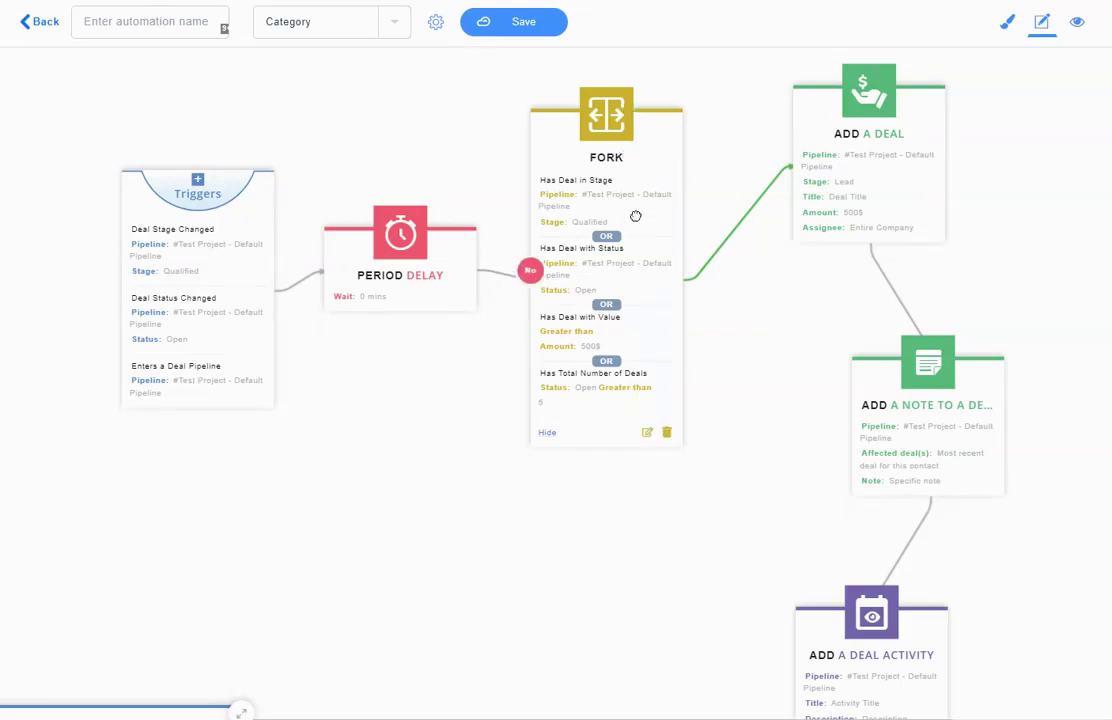
{"action": "mouse_move", "coordinate": [868, 170]}
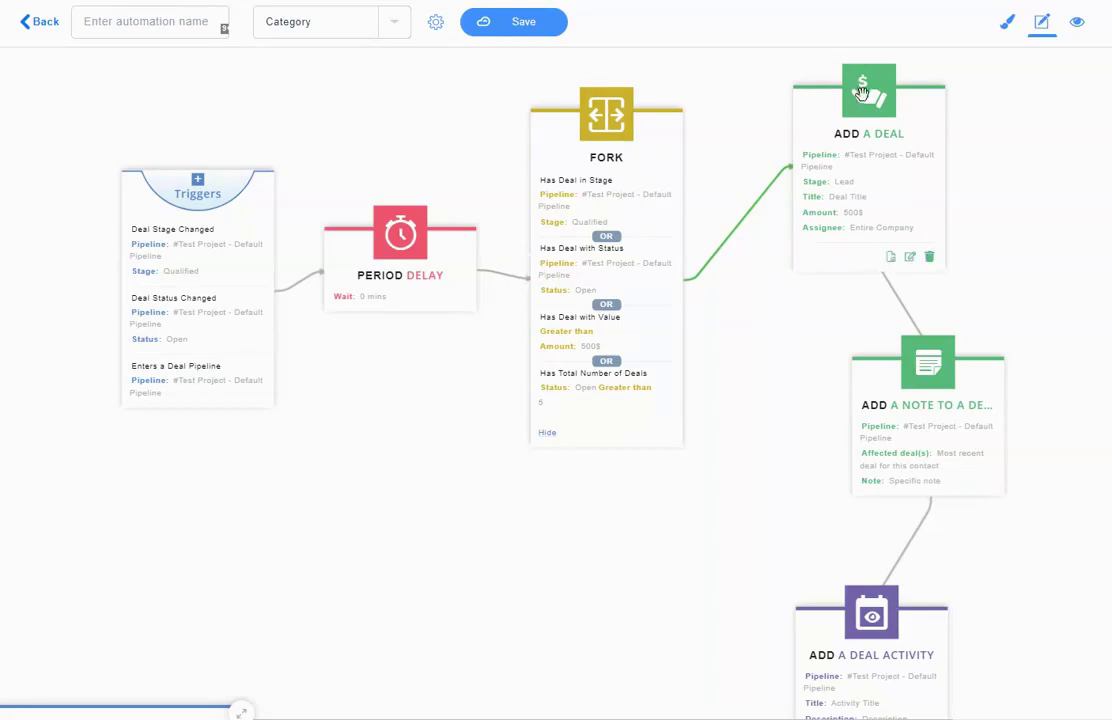
Tidy the positions of the Add a Deal, Add a Note and Add a Deal Activity cards
{"action": "left_click_drag", "start_coordinate": [862, 94], "coordinate": [847, 104]}
{"action": "left_click_drag", "start_coordinate": [923, 375], "coordinate": [911, 341]}
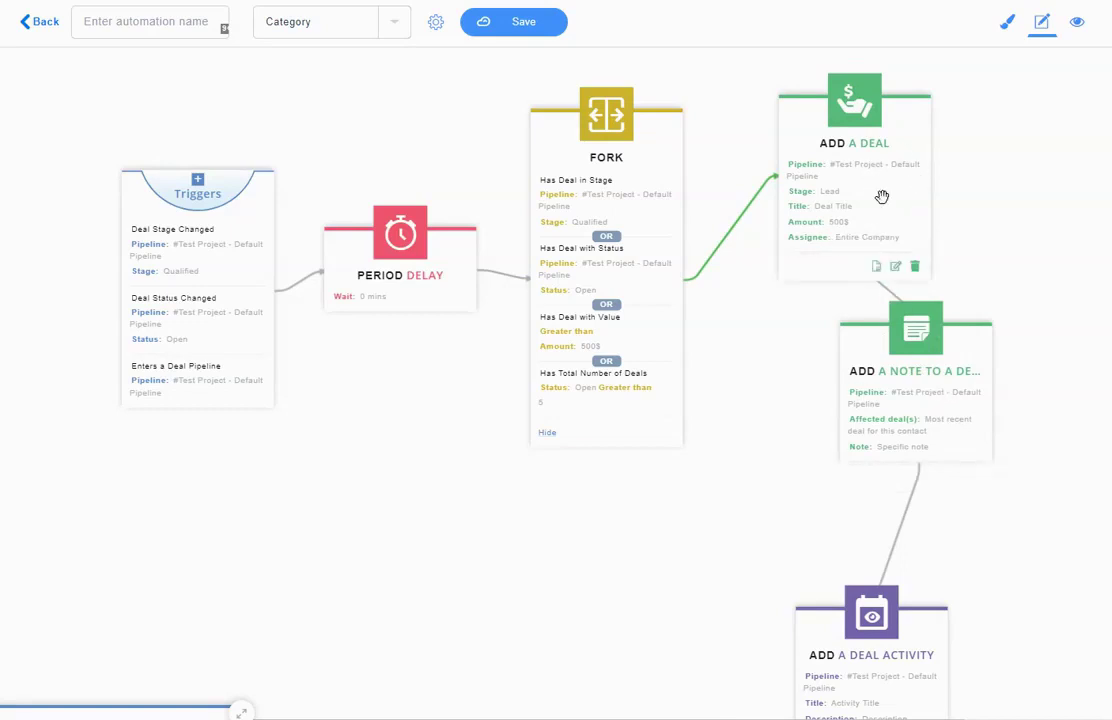
{"action": "scroll", "coordinate": [1078, 400], "scroll_direction": "down", "scroll_amount": 2}
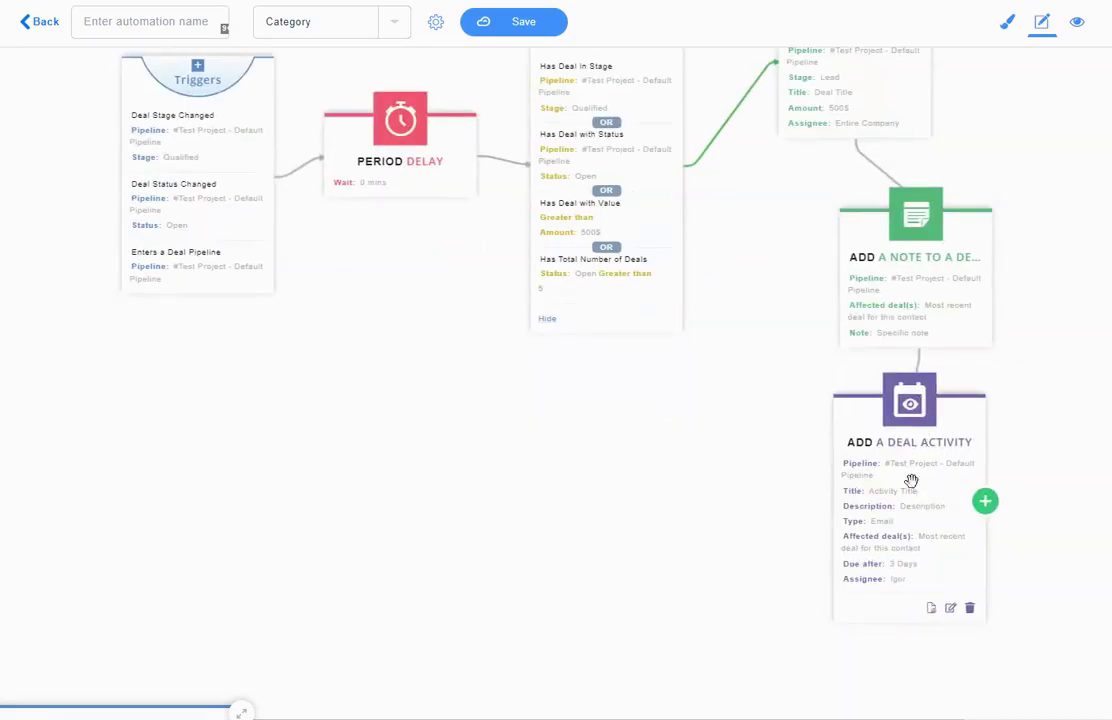
{"action": "scroll", "coordinate": [1028, 325], "scroll_direction": "up", "scroll_amount": 1}
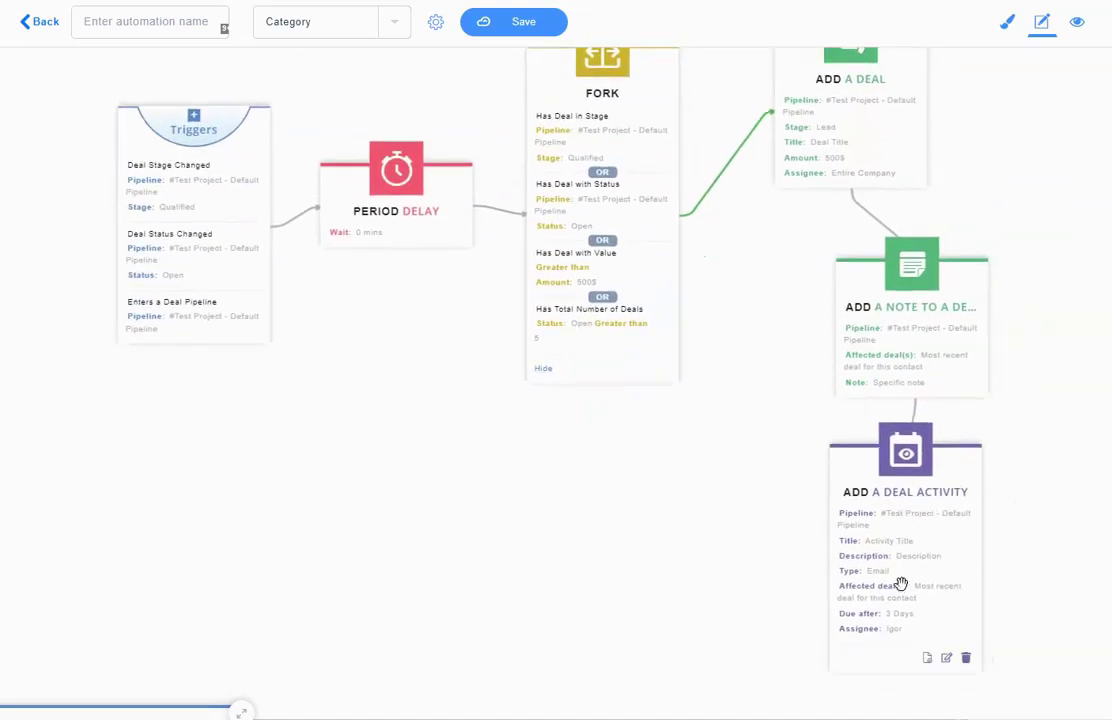
{"action": "left_click_drag", "start_coordinate": [909, 476], "coordinate": [930, 492]}
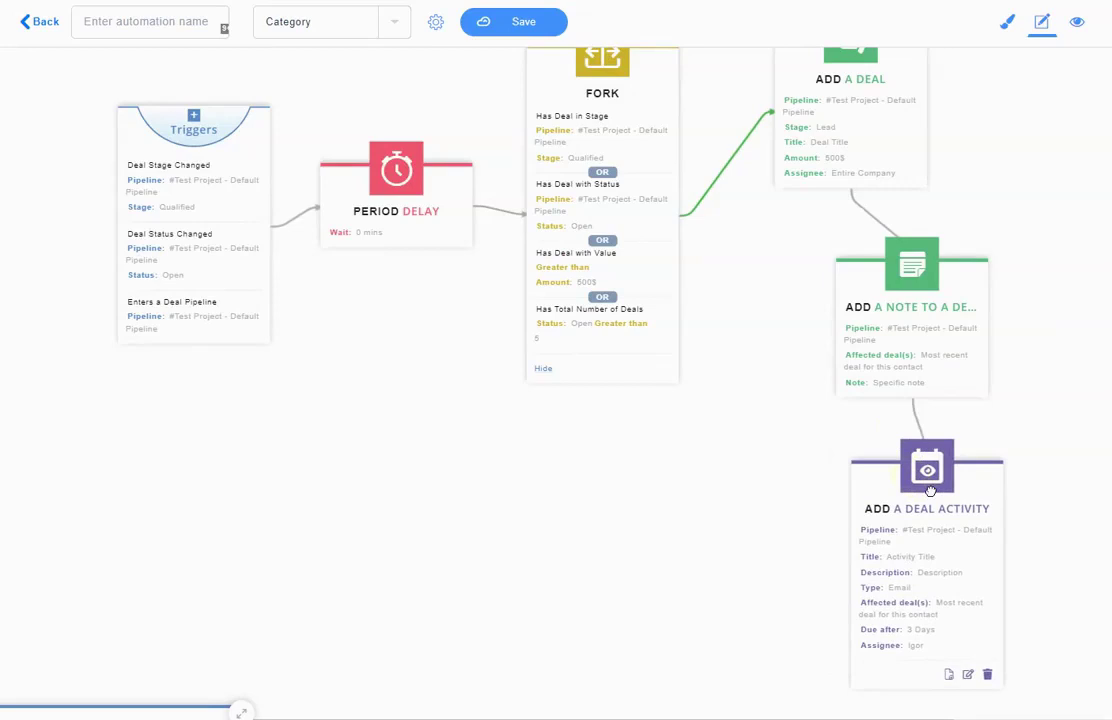
{"action": "scroll", "coordinate": [700, 380], "scroll_direction": "up", "scroll_amount": 1}
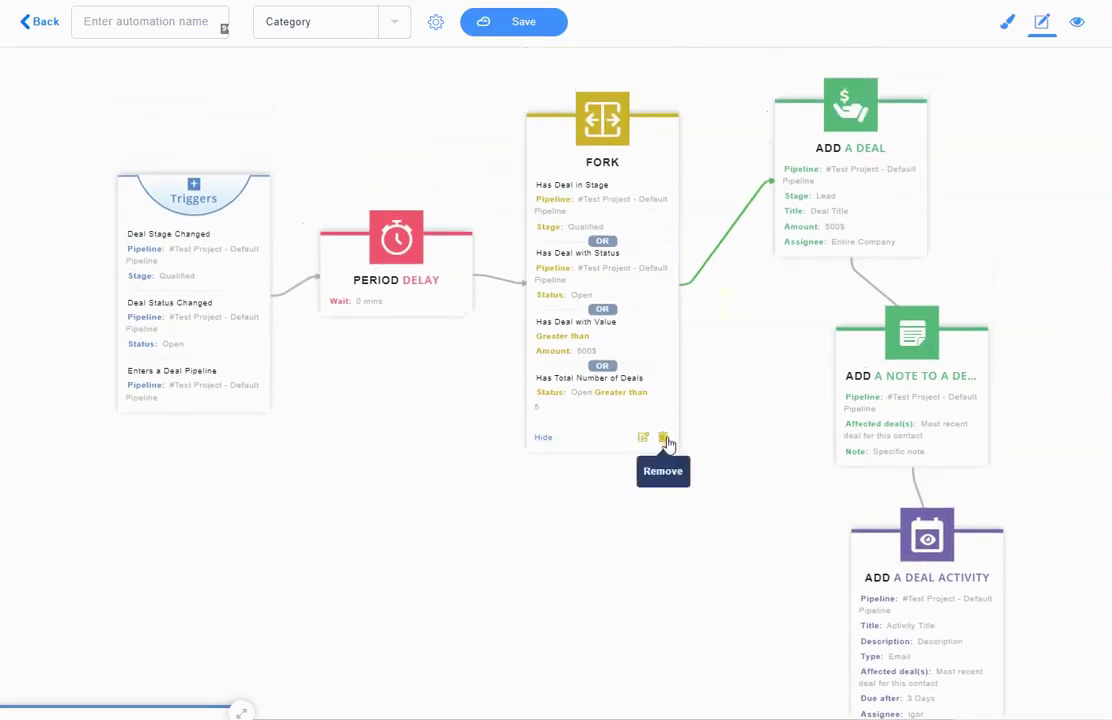
Delete the Fork and Period Delay steps and connect the triggers directly to Add a Deal
{"action": "left_click", "coordinate": [663, 438]}
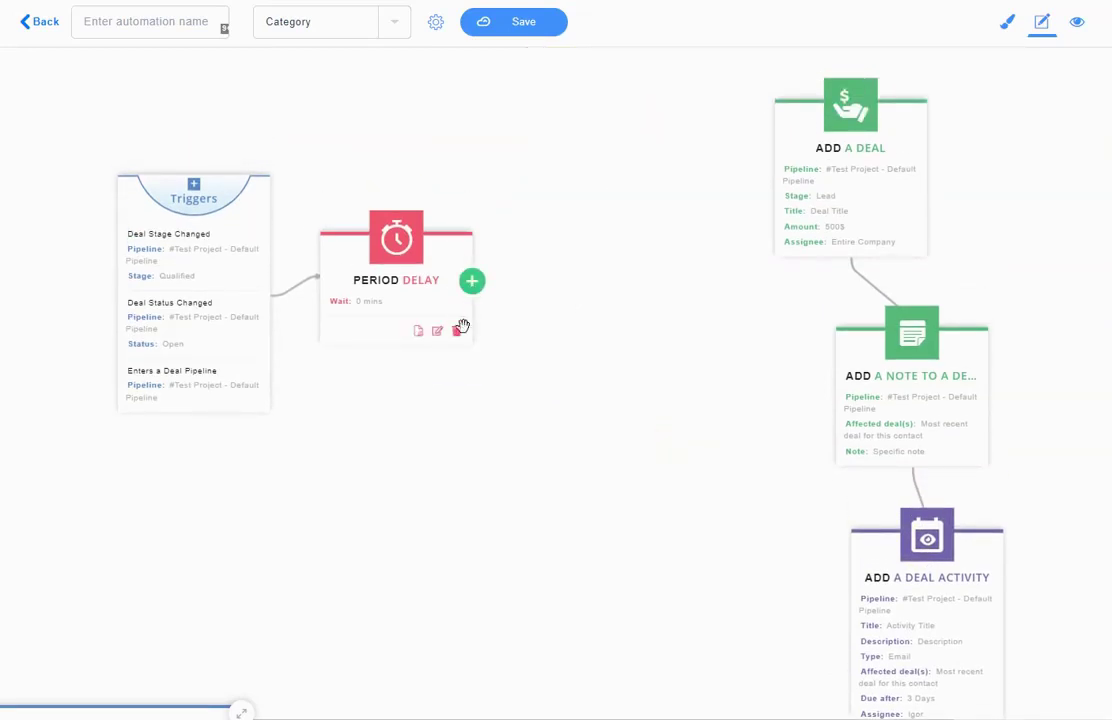
{"action": "left_click", "coordinate": [457, 333]}
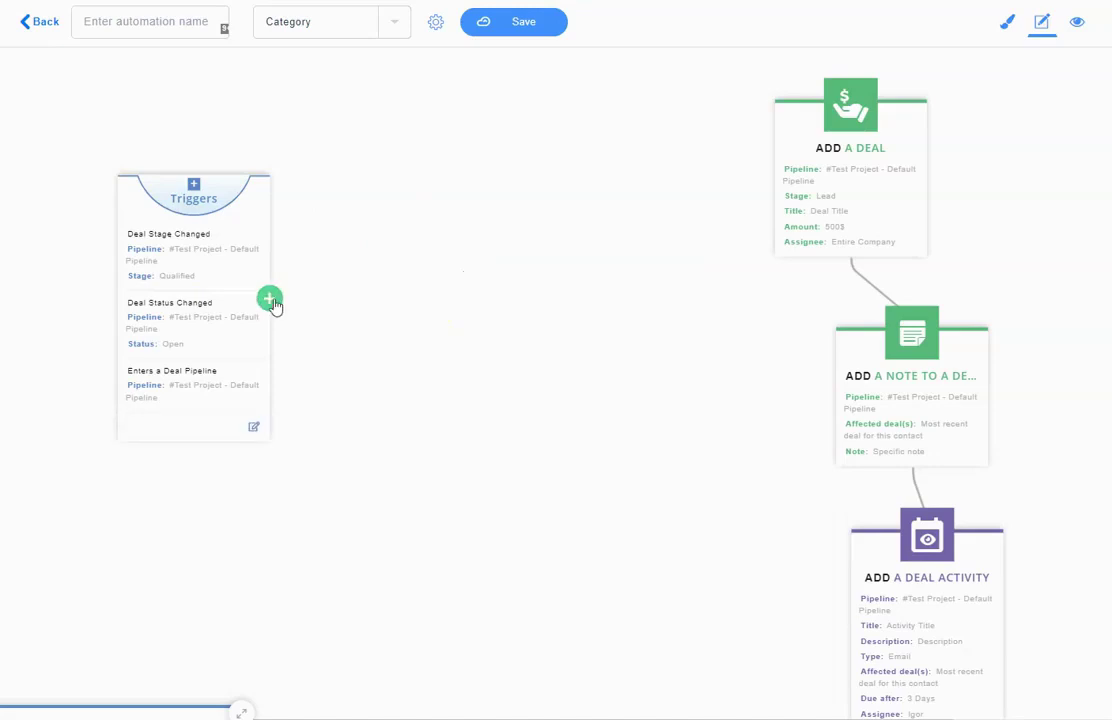
{"action": "left_click_drag", "start_coordinate": [284, 298], "coordinate": [772, 183]}
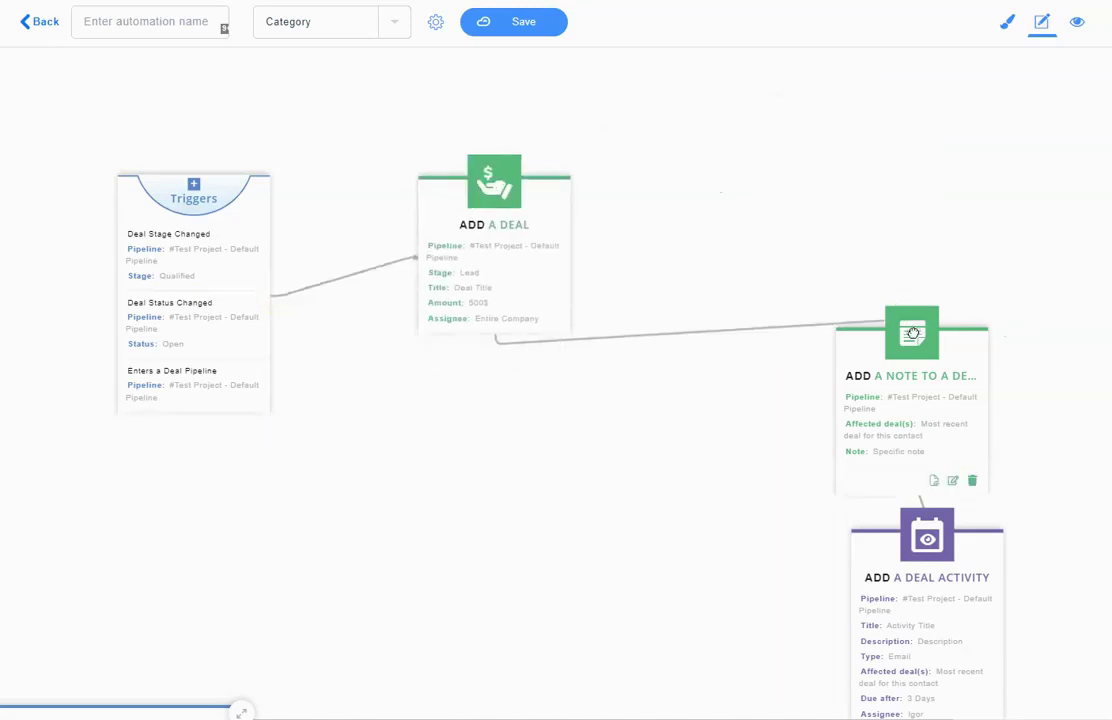
{"action": "left_click_drag", "start_coordinate": [832, 546], "coordinate": [885, 378]}
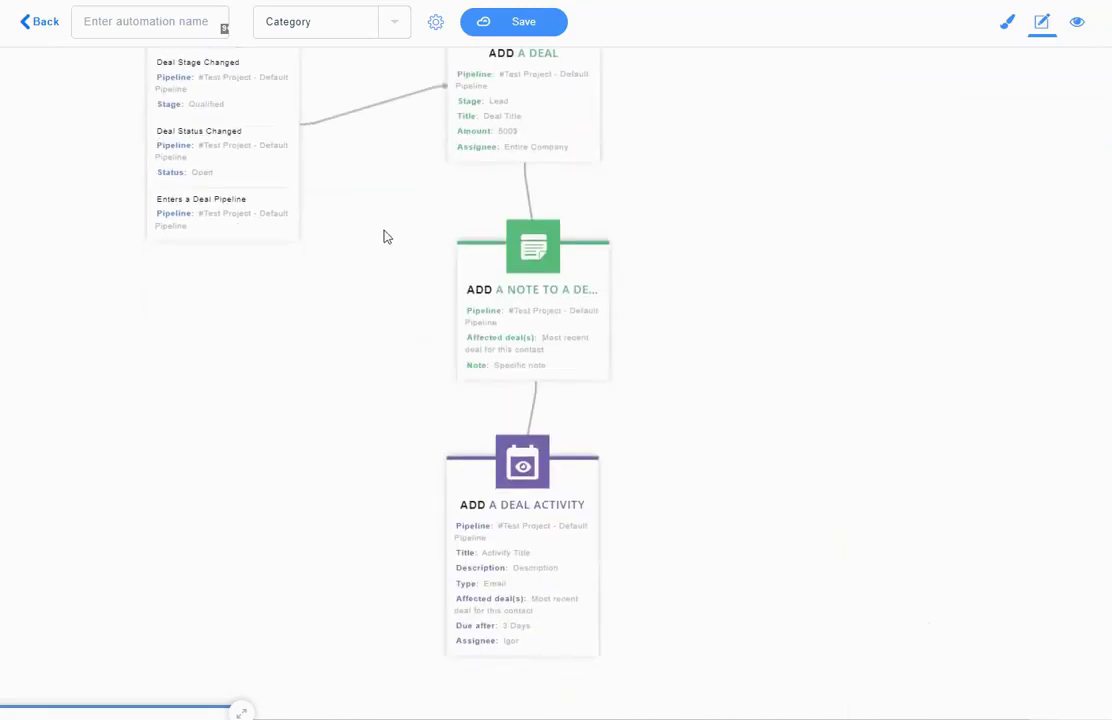
{"action": "left_click_drag", "start_coordinate": [362, 210], "coordinate": [358, 280]}
Remove the Enters a Deal Pipeline and Deal Status Changed triggers, leaving 'Contact is added to segment'
{"action": "left_click", "coordinate": [273, 333]}
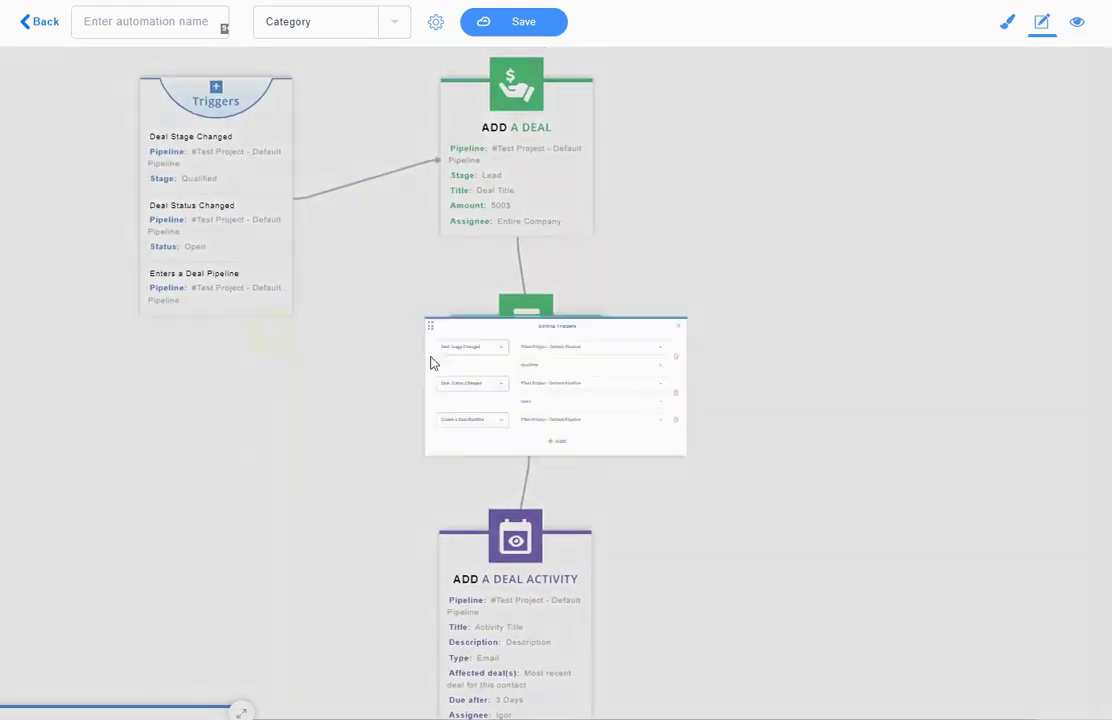
{"action": "left_click", "coordinate": [884, 484]}
{"action": "left_click", "coordinate": [885, 428]}
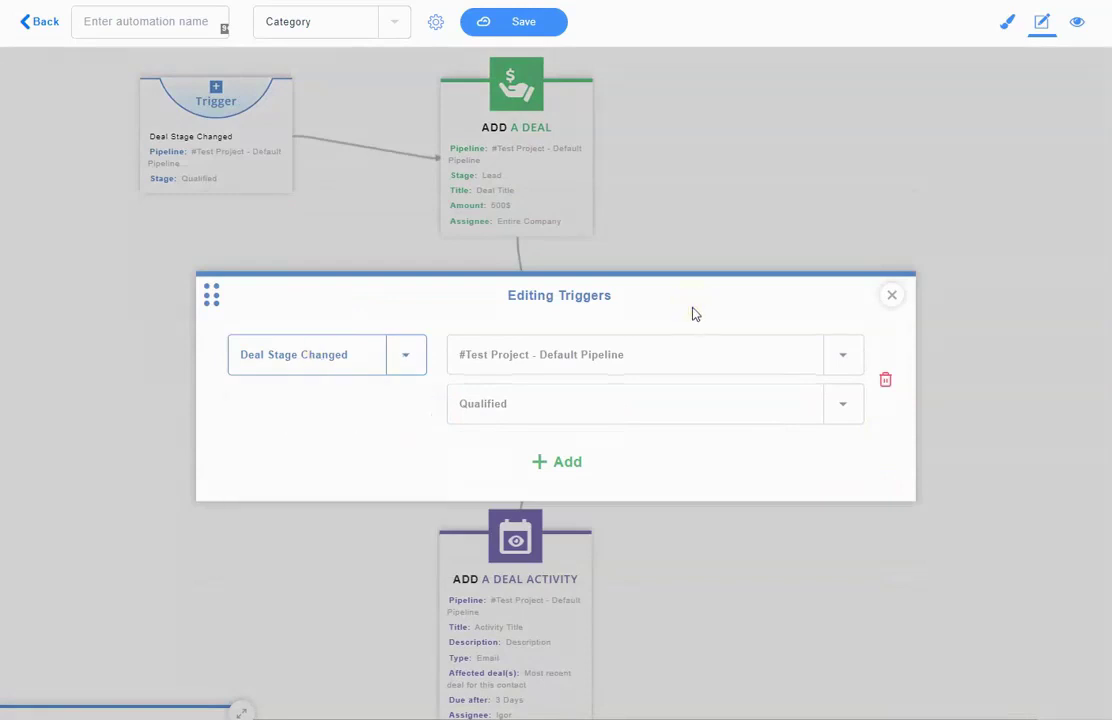
{"action": "left_click", "coordinate": [320, 365]}
{"action": "type", "text": "seg"}
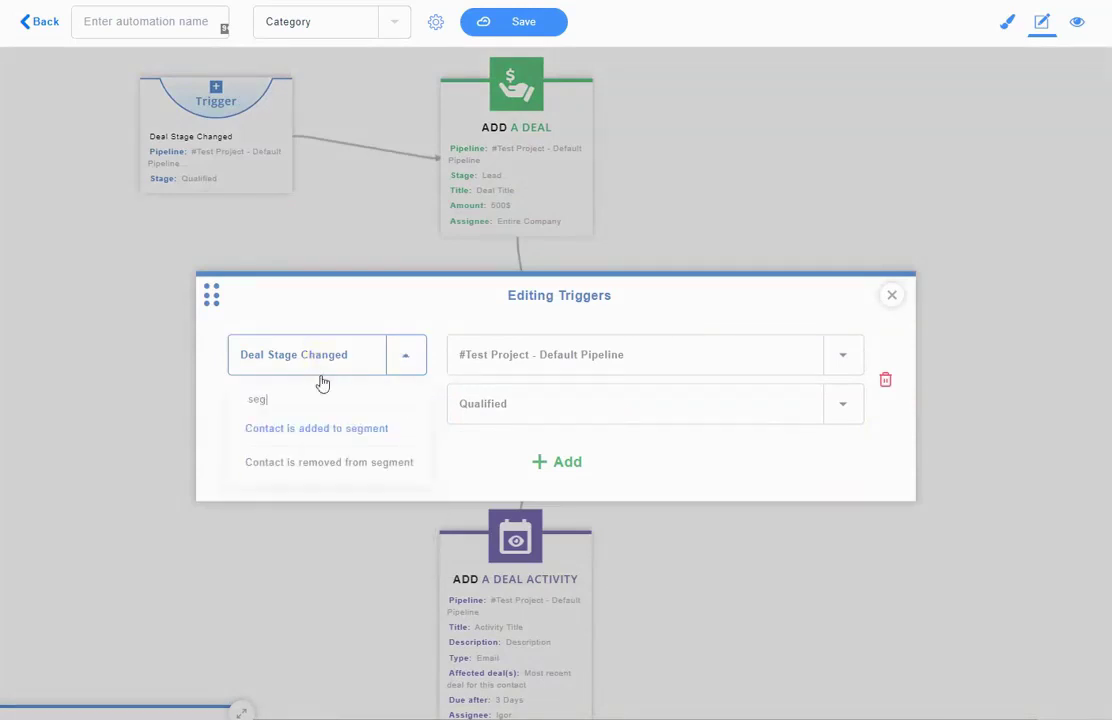
{"action": "left_click", "coordinate": [352, 420]}
Choose the #Test Project - Test Segment segment for the trigger and recheck it
{"action": "left_click", "coordinate": [593, 384]}
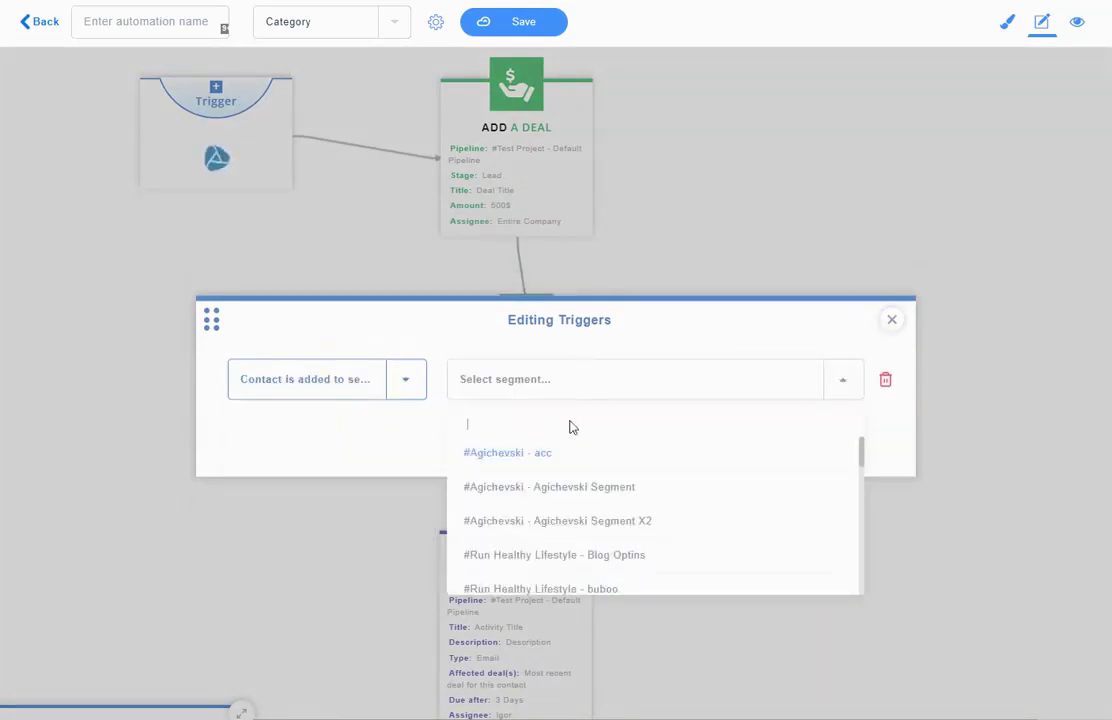
{"action": "type", "text": "test"}
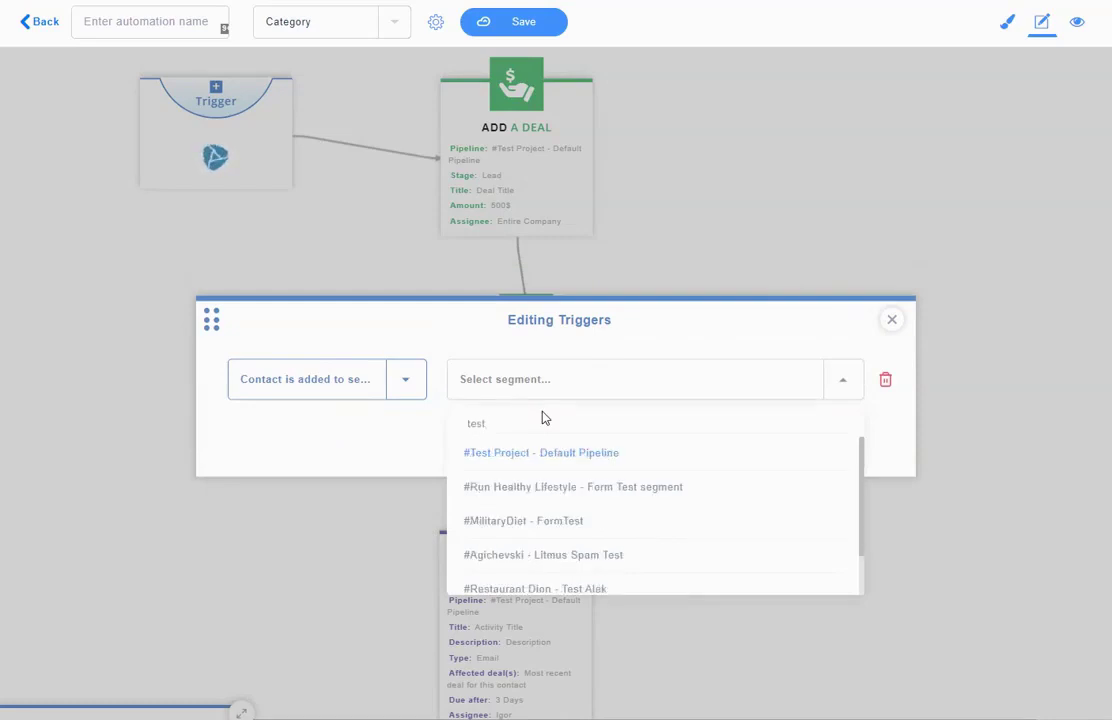
{"action": "type", "text": " pro"}
{"action": "left_click", "coordinate": [582, 493]}
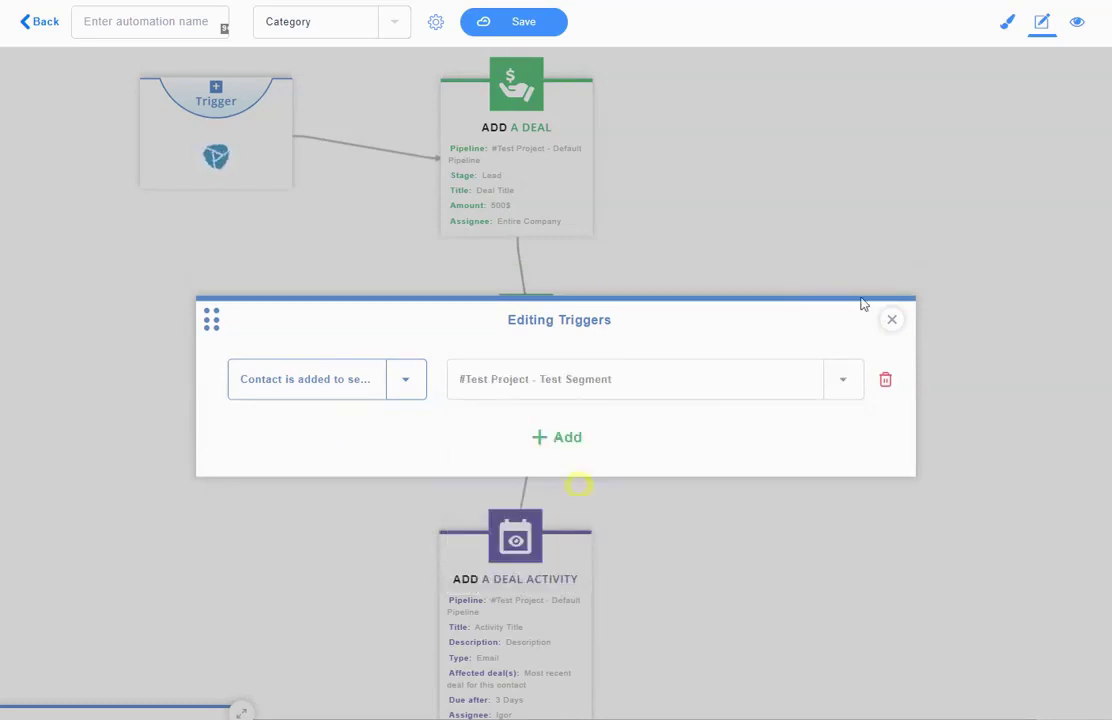
{"action": "left_click", "coordinate": [889, 319]}
{"action": "left_click", "coordinate": [231, 107]}
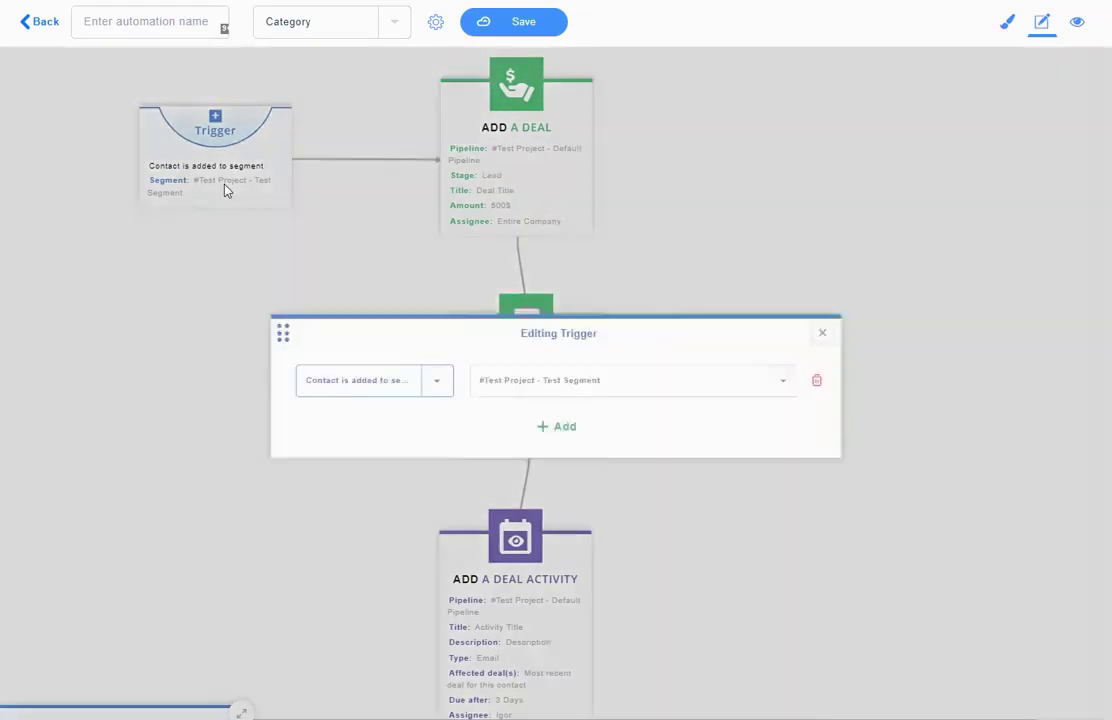
{"action": "left_click", "coordinate": [897, 321]}
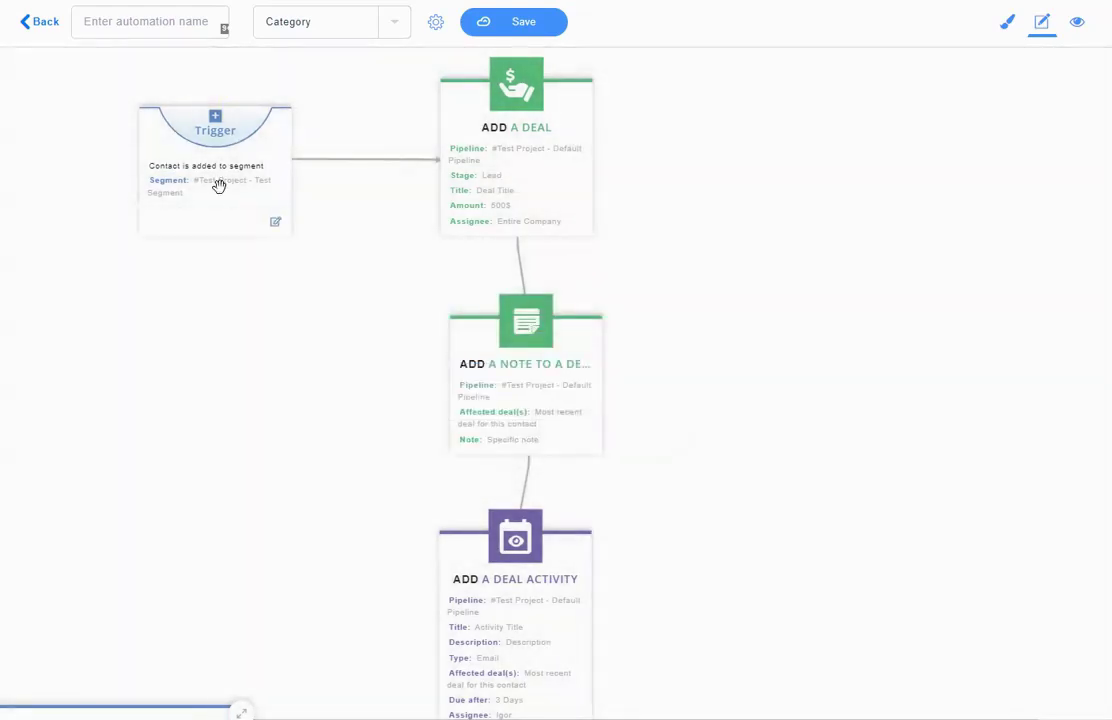
Align Add a Deal, the note and the deal activity steps in one vertical column
{"action": "scroll", "coordinate": [757, 372], "scroll_direction": "down", "scroll_amount": 1}
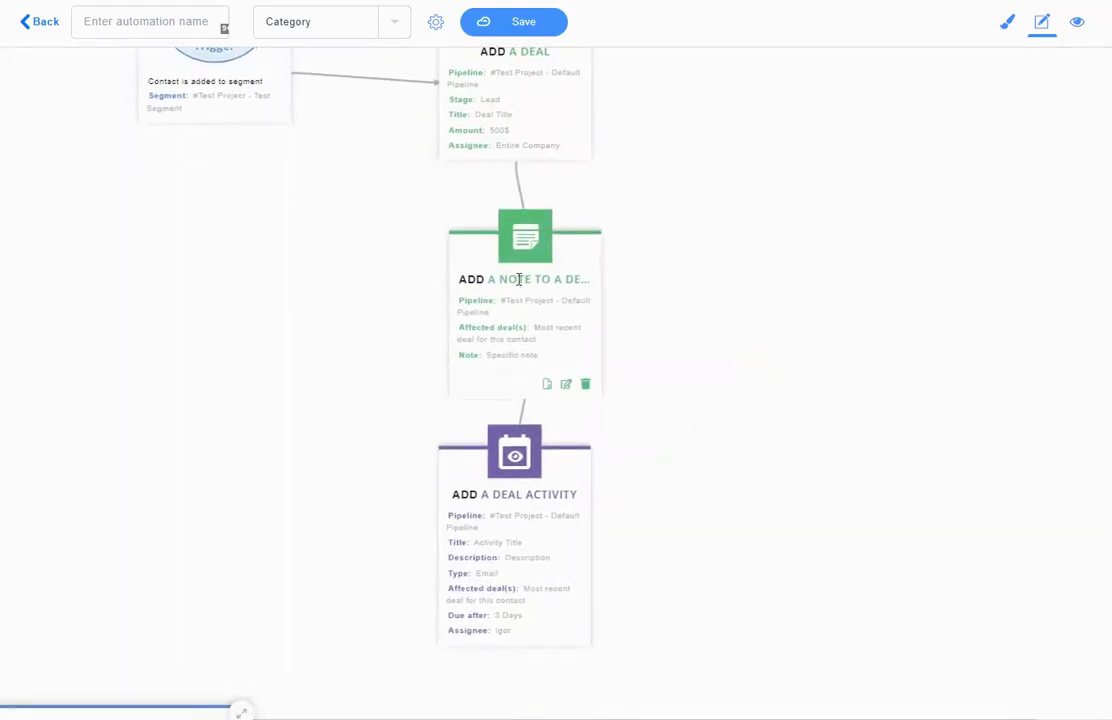
{"action": "scroll", "coordinate": [744, 477], "scroll_direction": "down", "scroll_amount": 1}
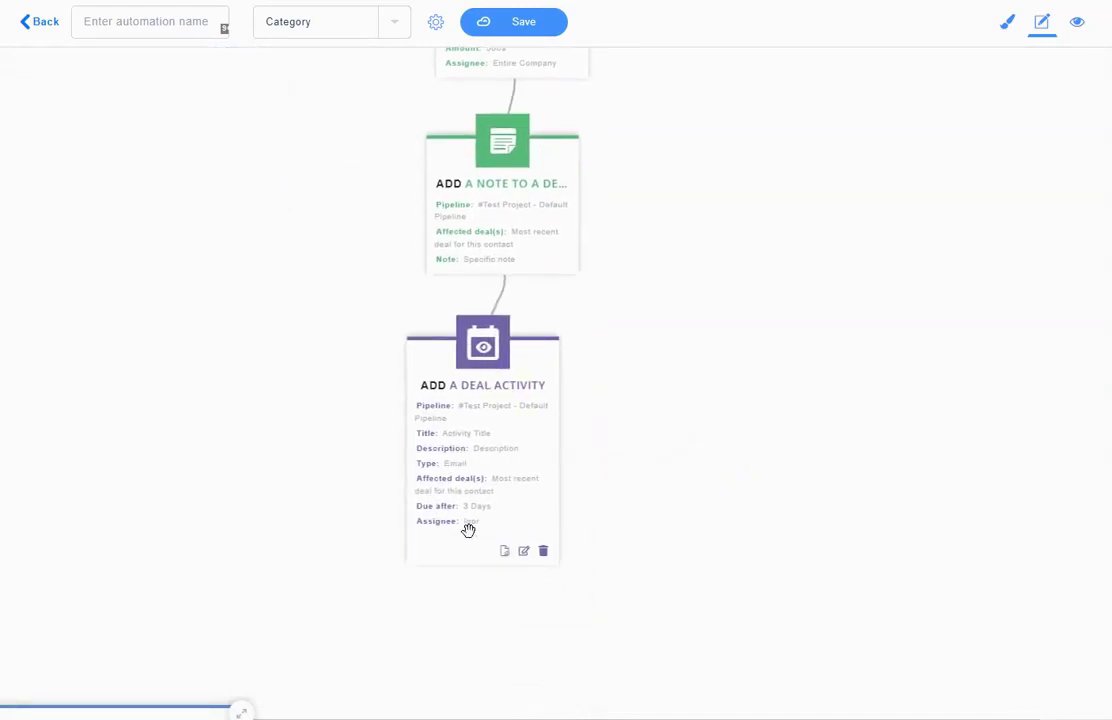
{"action": "scroll", "coordinate": [324, 170], "scroll_direction": "up", "scroll_amount": 2}
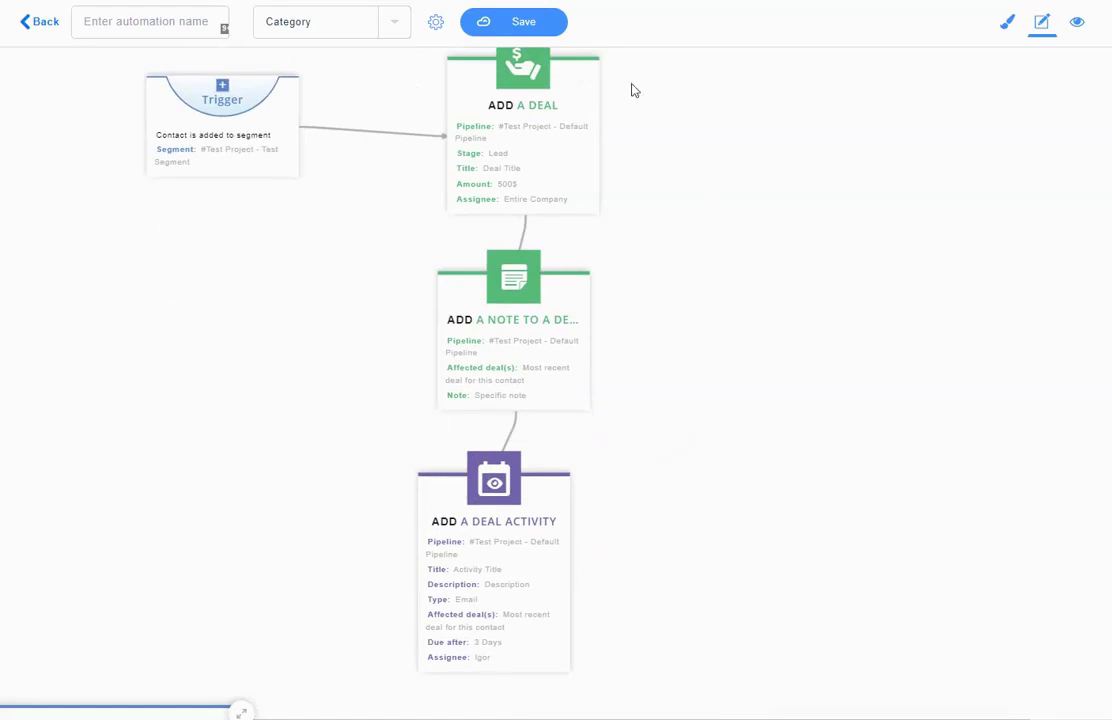
{"action": "left_click_drag", "start_coordinate": [500, 478], "coordinate": [540, 478]}
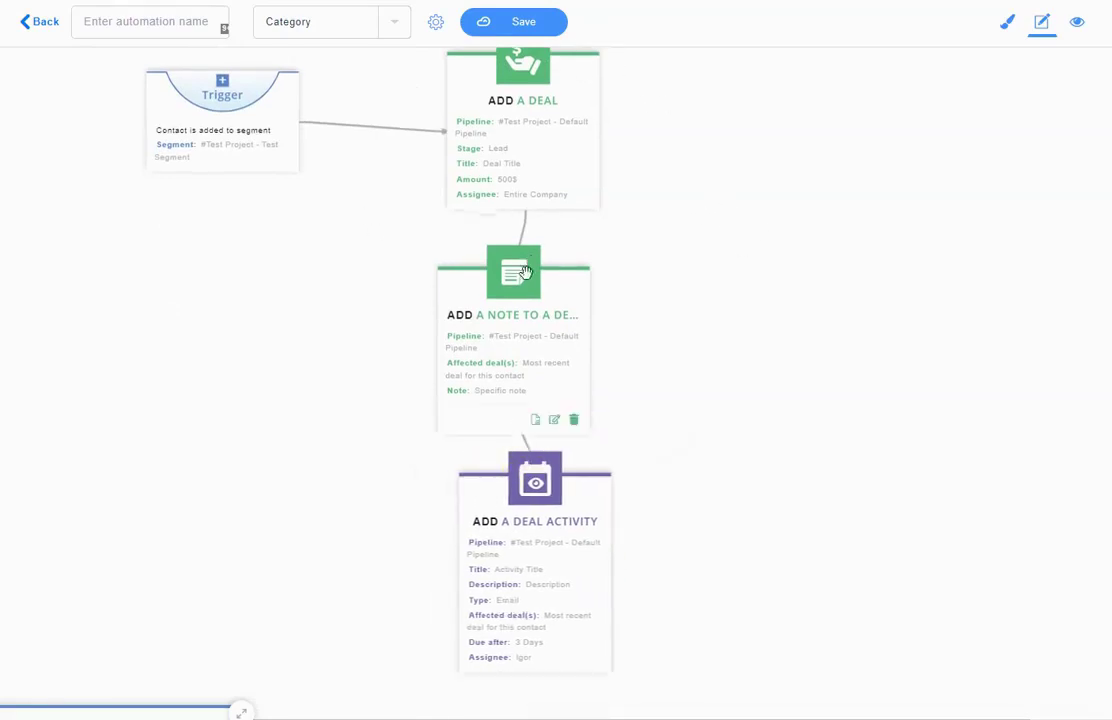
{"action": "left_click_drag", "start_coordinate": [524, 281], "coordinate": [543, 273]}
{"action": "left_click_drag", "start_coordinate": [533, 99], "coordinate": [539, 99]}
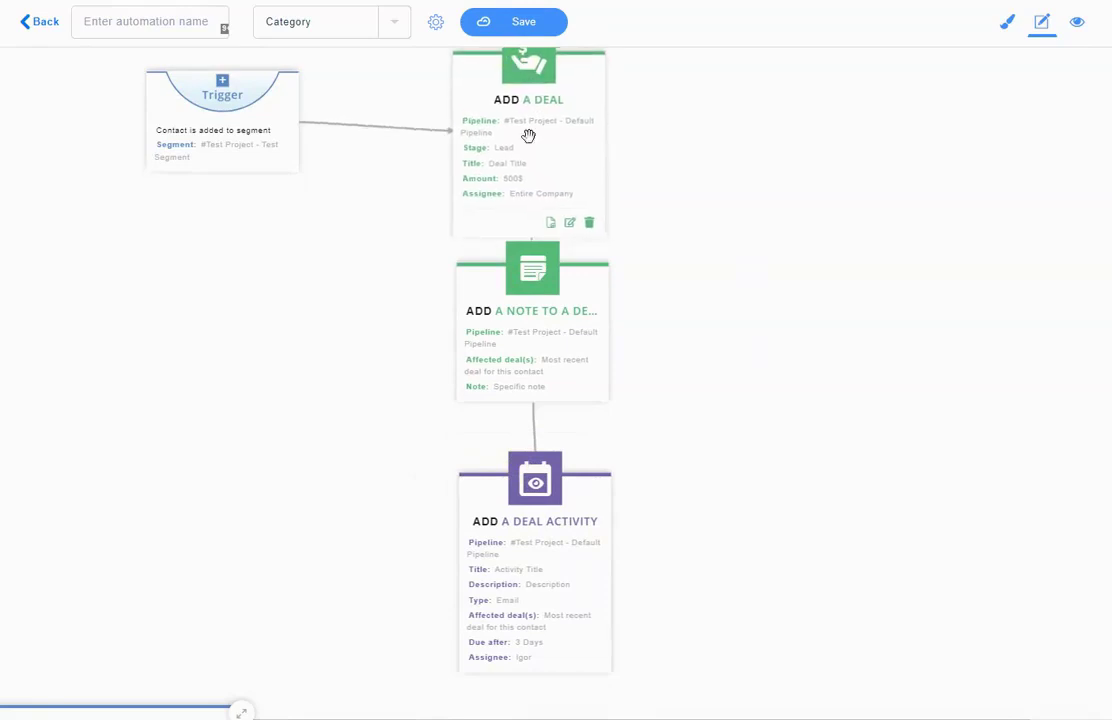
{"action": "left_click_drag", "start_coordinate": [537, 492], "coordinate": [537, 504]}
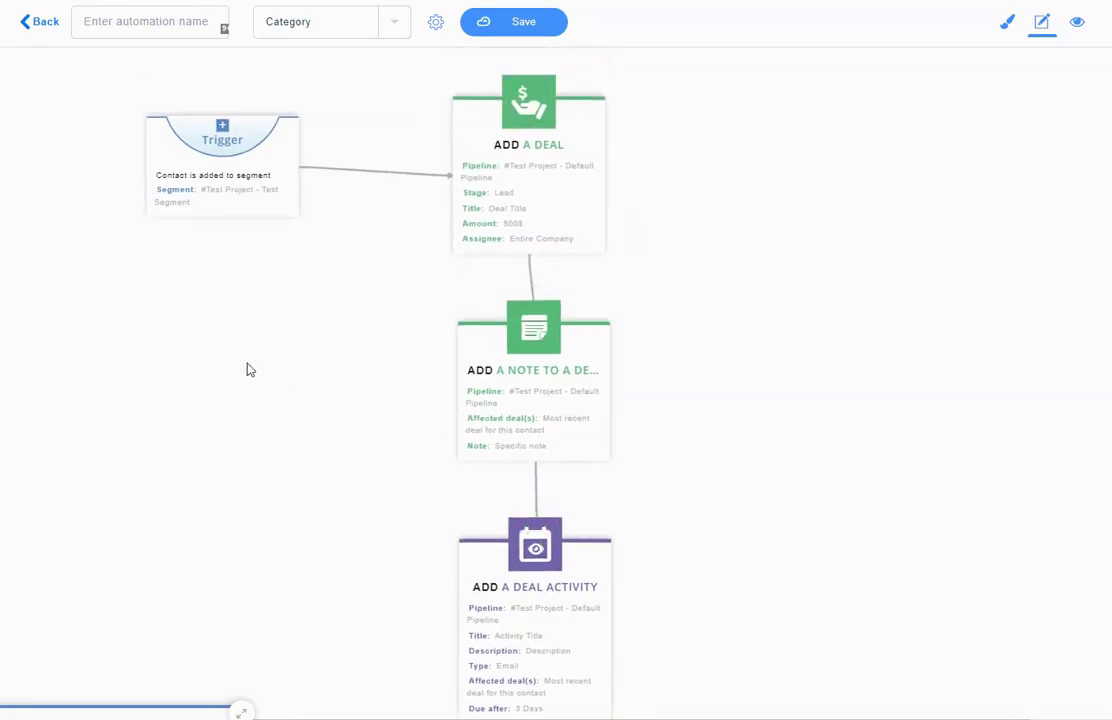
Move the trigger card slightly down and review its settings without changes
{"action": "left_click_drag", "start_coordinate": [227, 145], "coordinate": [229, 166]}
{"action": "left_click", "coordinate": [229, 166]}
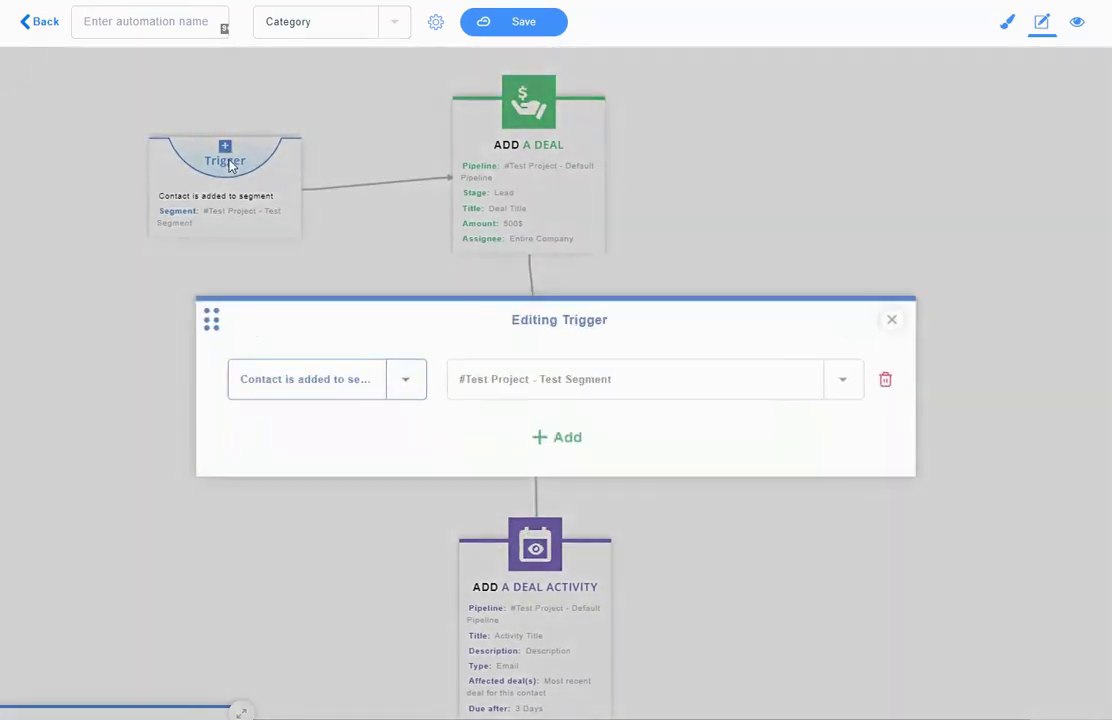
{"action": "left_click", "coordinate": [60, 379]}
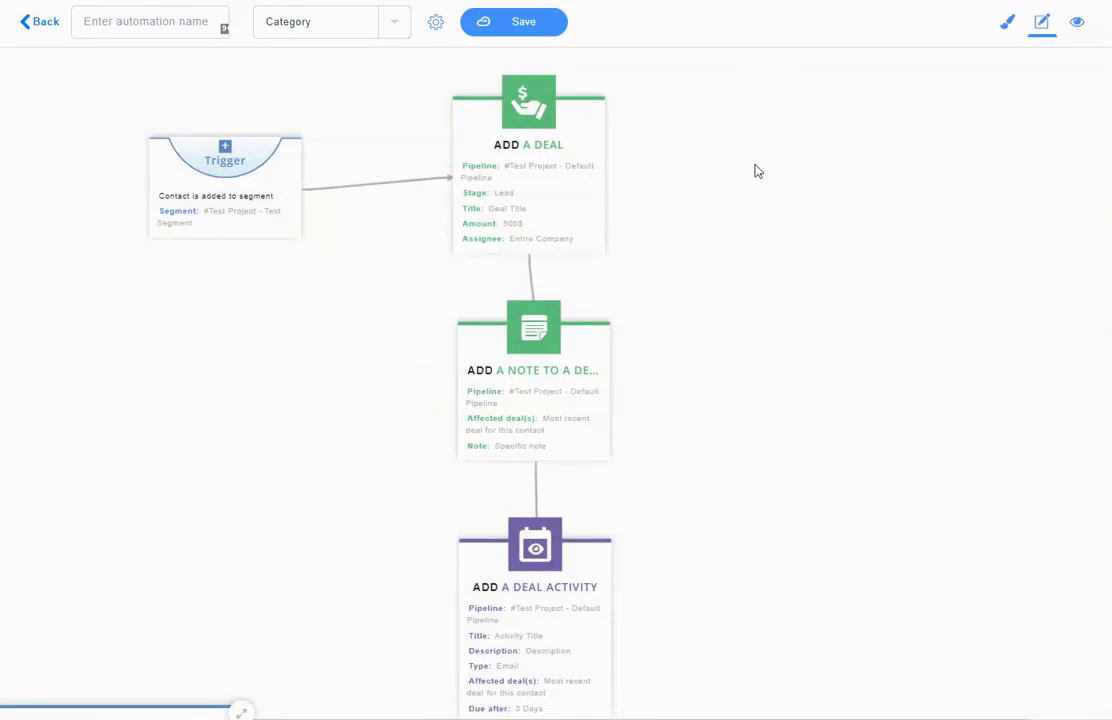
{"action": "scroll", "coordinate": [842, 285], "scroll_direction": "down", "scroll_amount": 2}
{"action": "scroll", "coordinate": [836, 390], "scroll_direction": "up", "scroll_amount": 1}
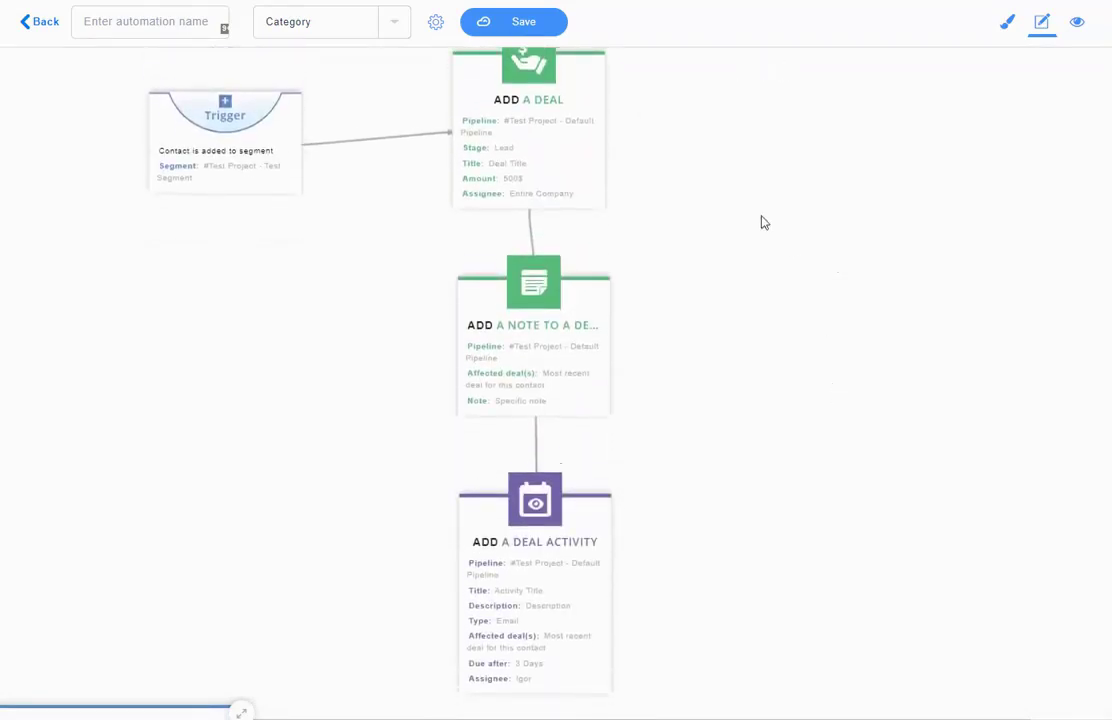